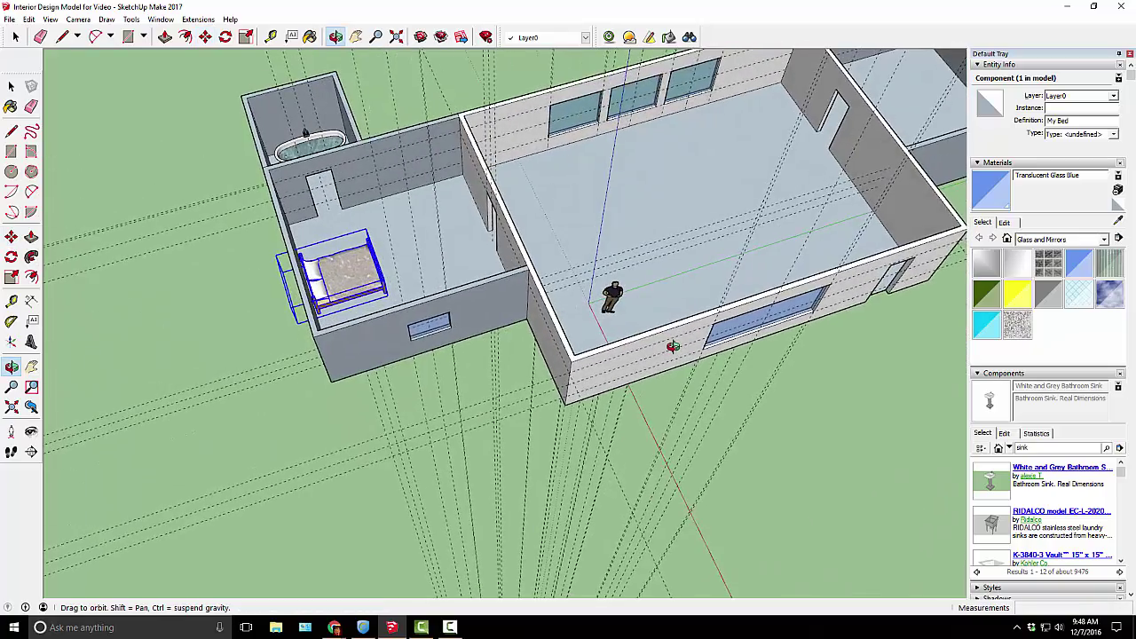
Inspect the selected bed's position in the bedroom and the adjoining bathroom from several angles
{"action": "scroll", "coordinate": [500, 136], "scroll_direction": "up", "scroll_amount": 2}
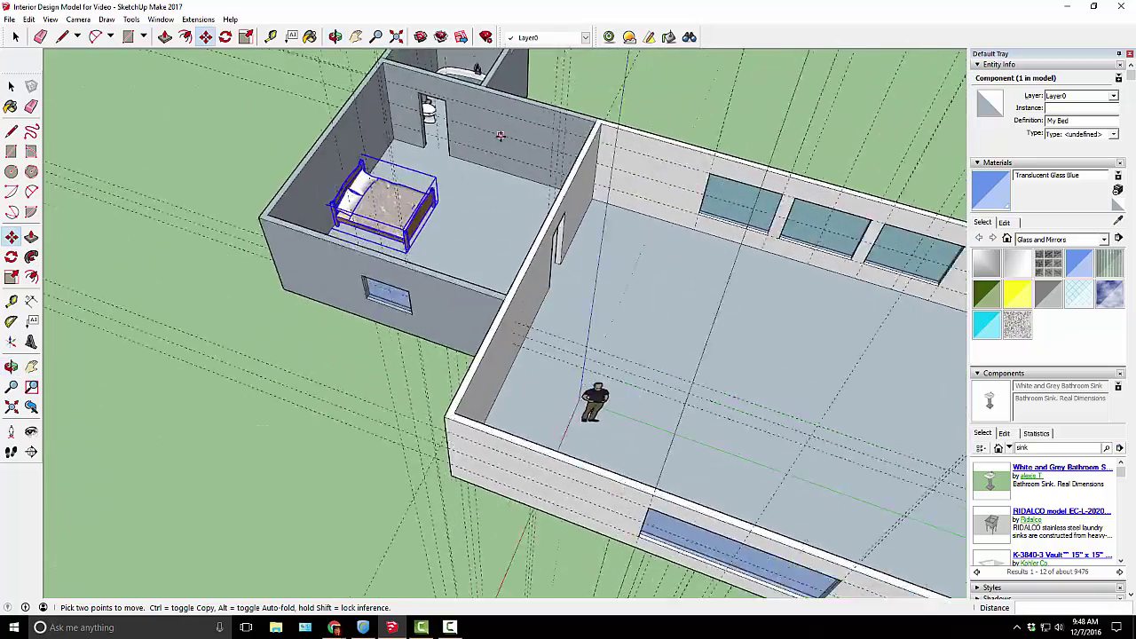
{"action": "scroll", "coordinate": [500, 135], "scroll_direction": "up", "scroll_amount": 2}
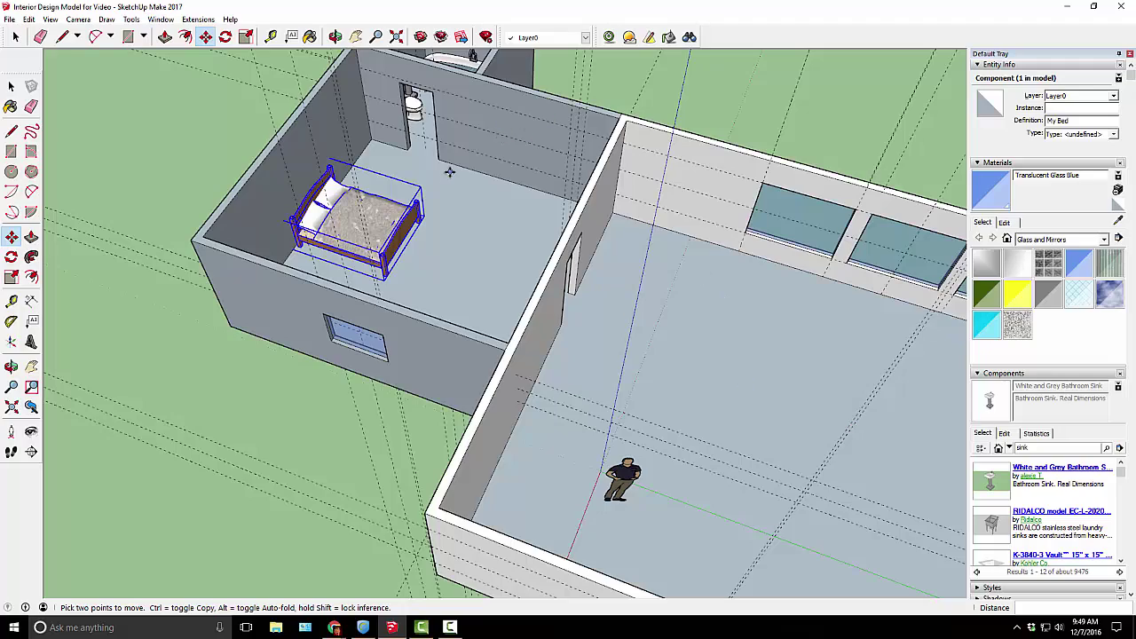
{"action": "middle_click_drag", "start_coordinate": [450, 172], "coordinate": [417, 341], "text": "shift"}
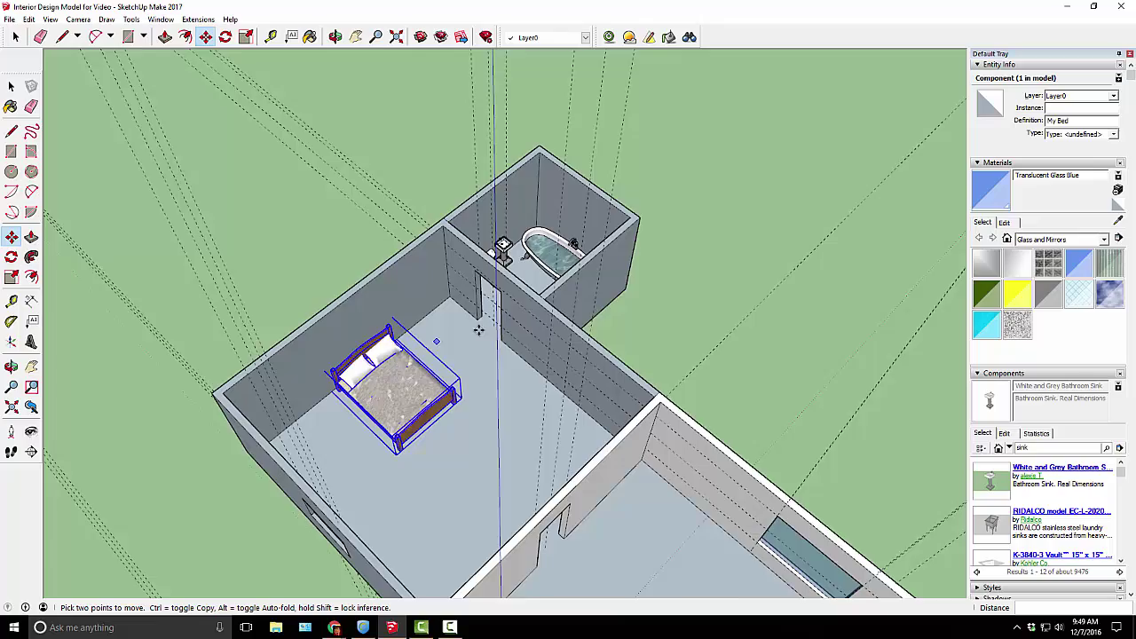
{"action": "scroll", "coordinate": [479, 330], "scroll_direction": "up", "scroll_amount": 4}
{"action": "middle_click_drag", "start_coordinate": [661, 218], "coordinate": [550, 391]}
{"action": "scroll", "coordinate": [495, 245], "scroll_direction": "down", "scroll_amount": 2}
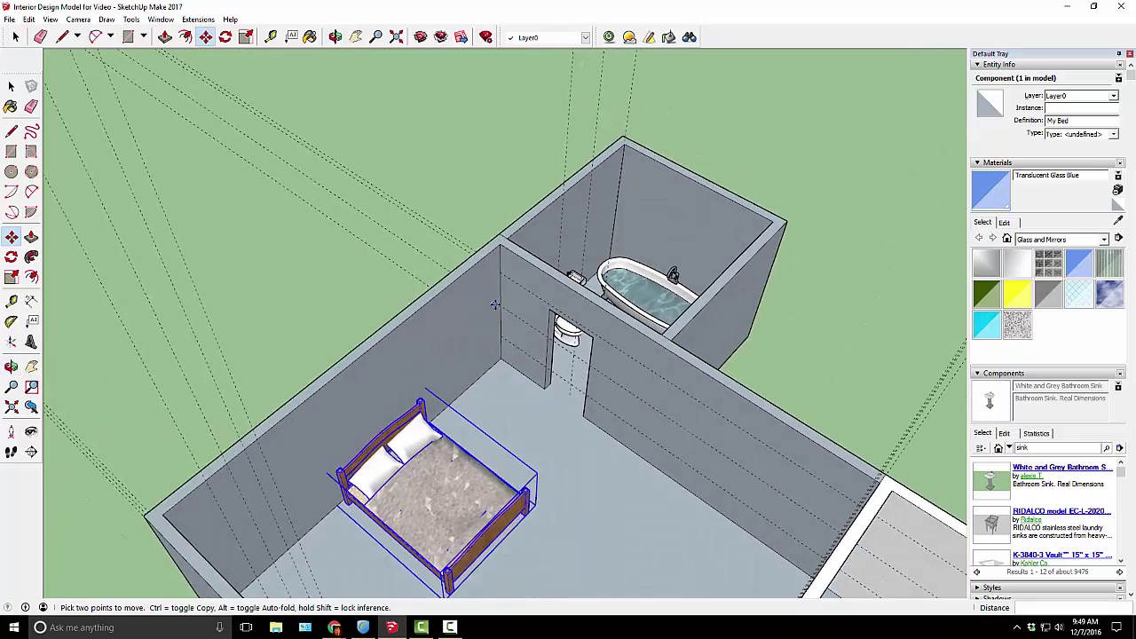
{"action": "scroll", "coordinate": [471, 455], "scroll_direction": "up", "scroll_amount": 3}
{"action": "middle_click_drag", "start_coordinate": [472, 456], "coordinate": [627, 302], "text": "shift"}
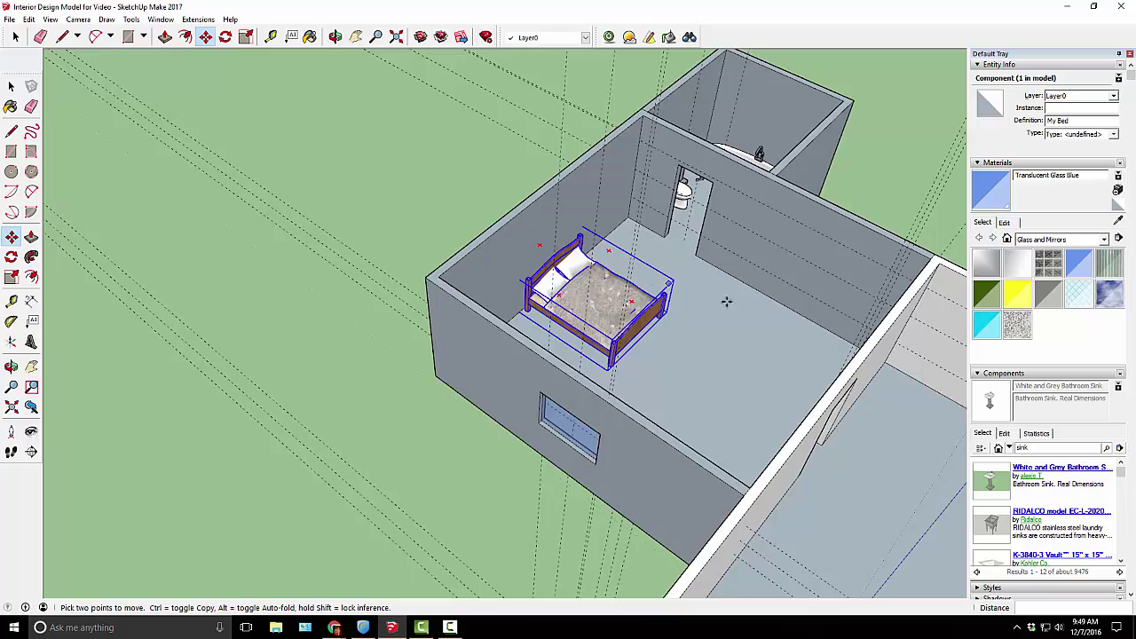
{"action": "scroll", "coordinate": [529, 344], "scroll_direction": "down", "scroll_amount": 5}
{"action": "middle_click_drag", "start_coordinate": [529, 344], "coordinate": [316, 405]}
{"action": "scroll", "coordinate": [519, 352], "scroll_direction": "up", "scroll_amount": 5}
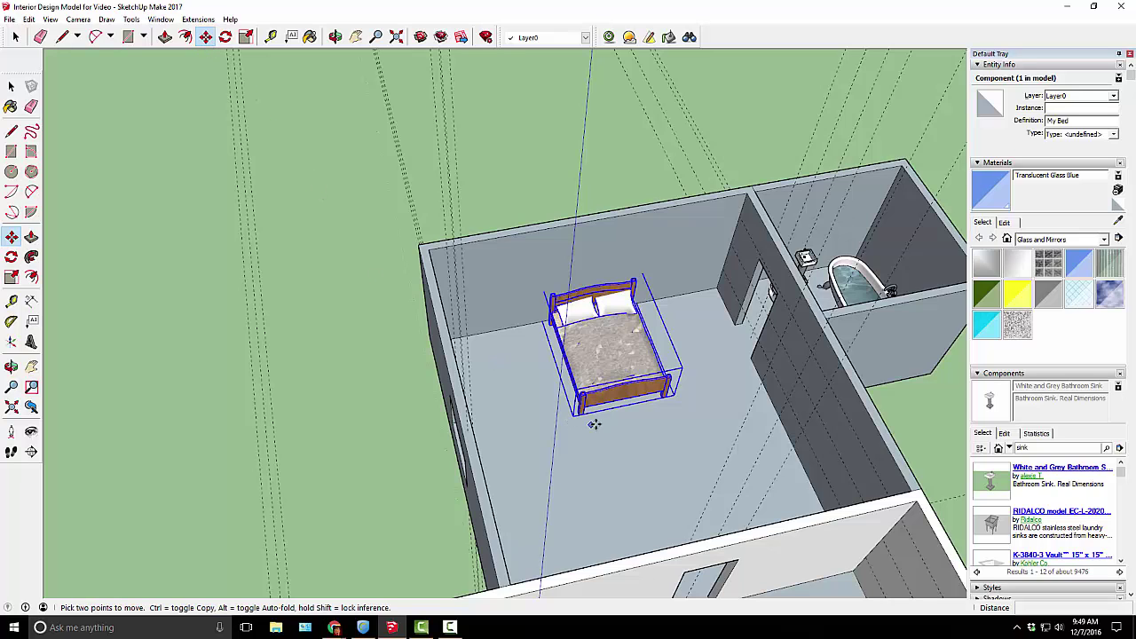
{"action": "scroll", "coordinate": [574, 418], "scroll_direction": "up", "scroll_amount": 5}
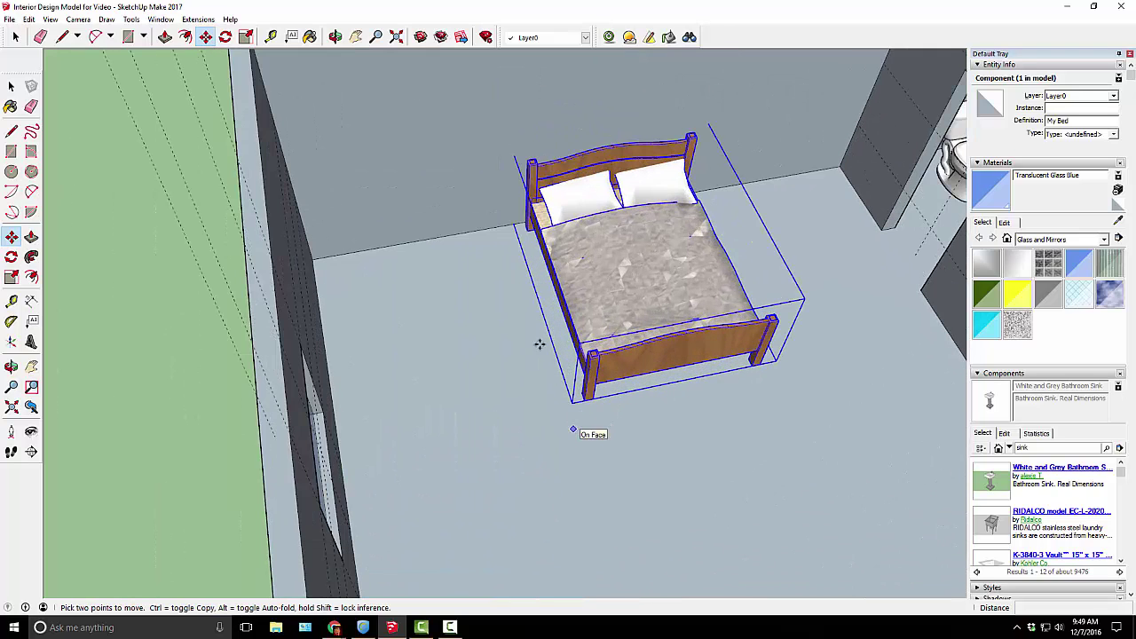
Move the bed by its lower front corner away from the back wall, onto the open floor near the bedroom's doorway wall
{"action": "left_click", "coordinate": [15, 38]}
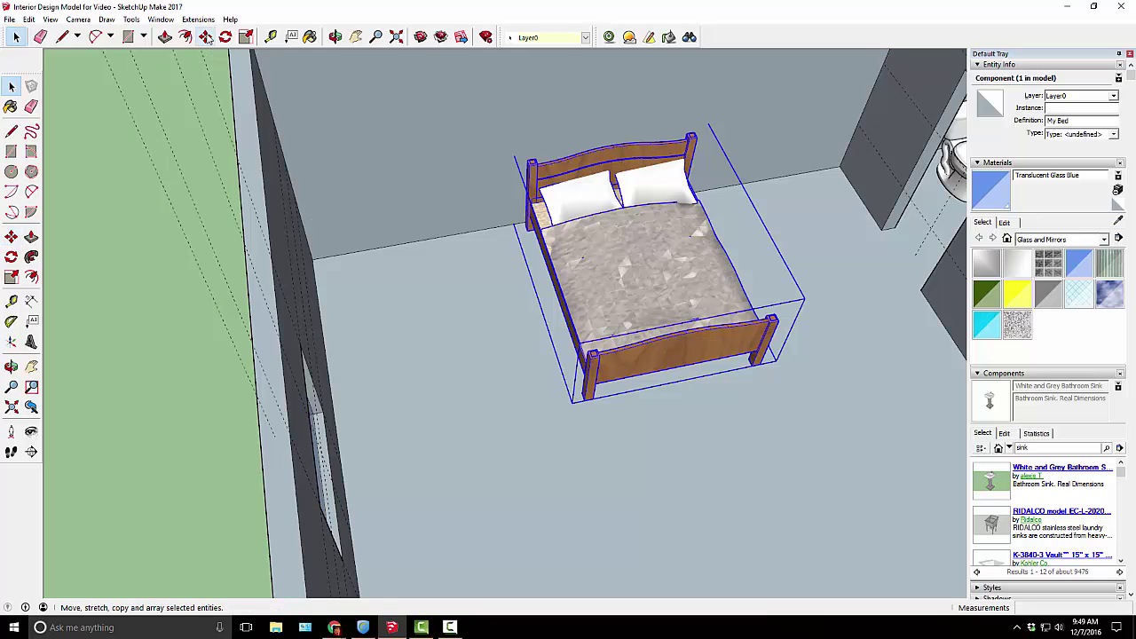
{"action": "left_click", "coordinate": [205, 38]}
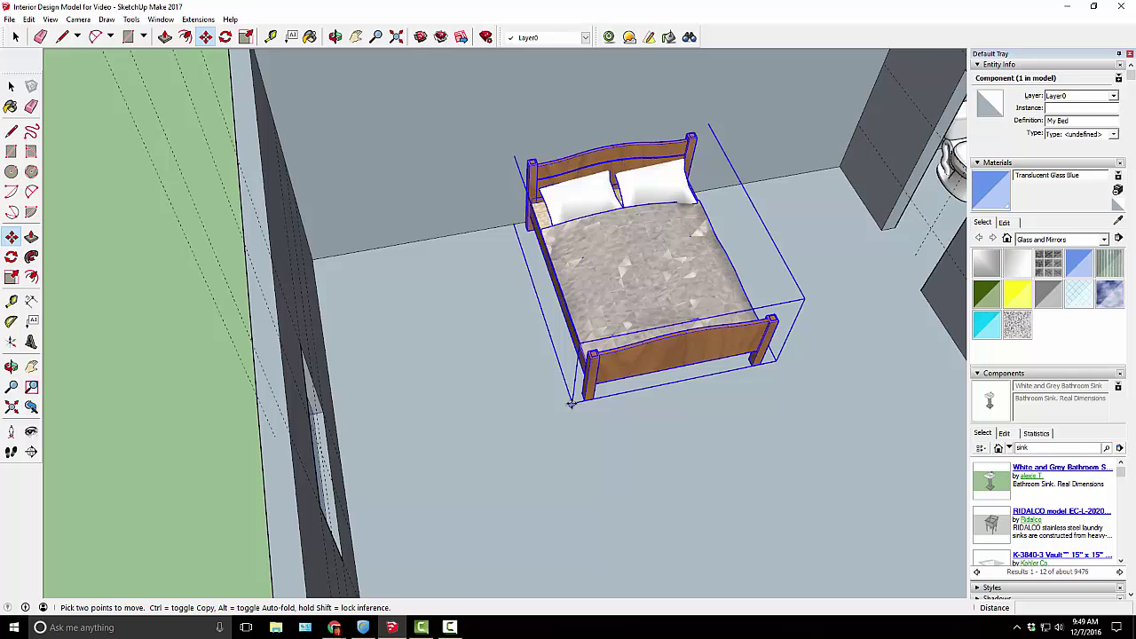
{"action": "scroll", "coordinate": [572, 403], "scroll_direction": "up", "scroll_amount": 2}
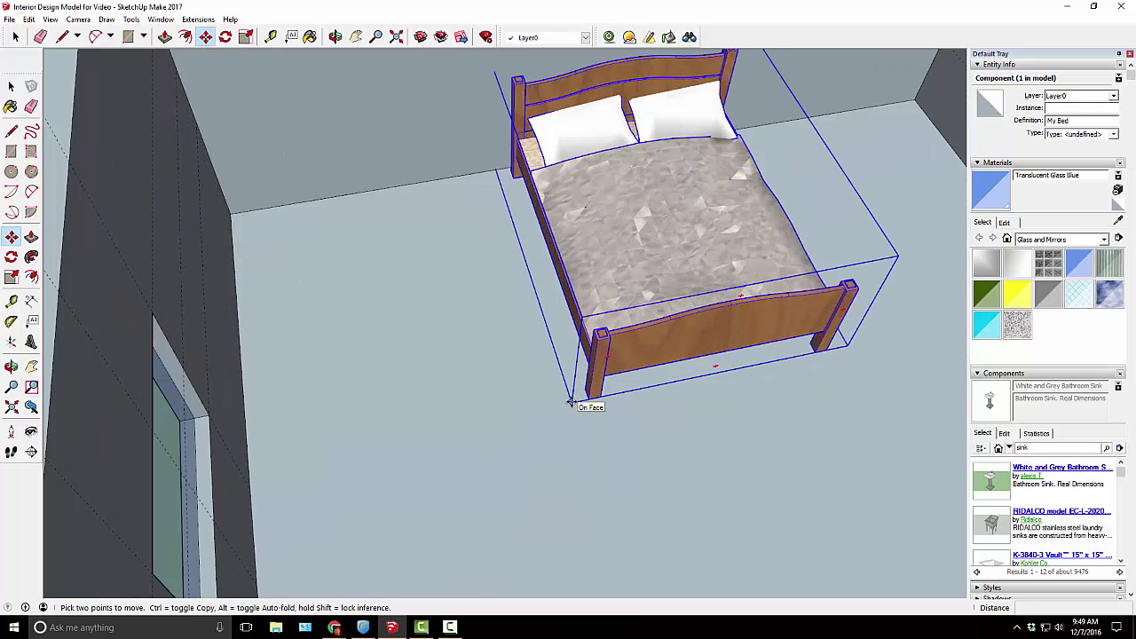
{"action": "scroll", "coordinate": [572, 404], "scroll_direction": "down", "scroll_amount": 5}
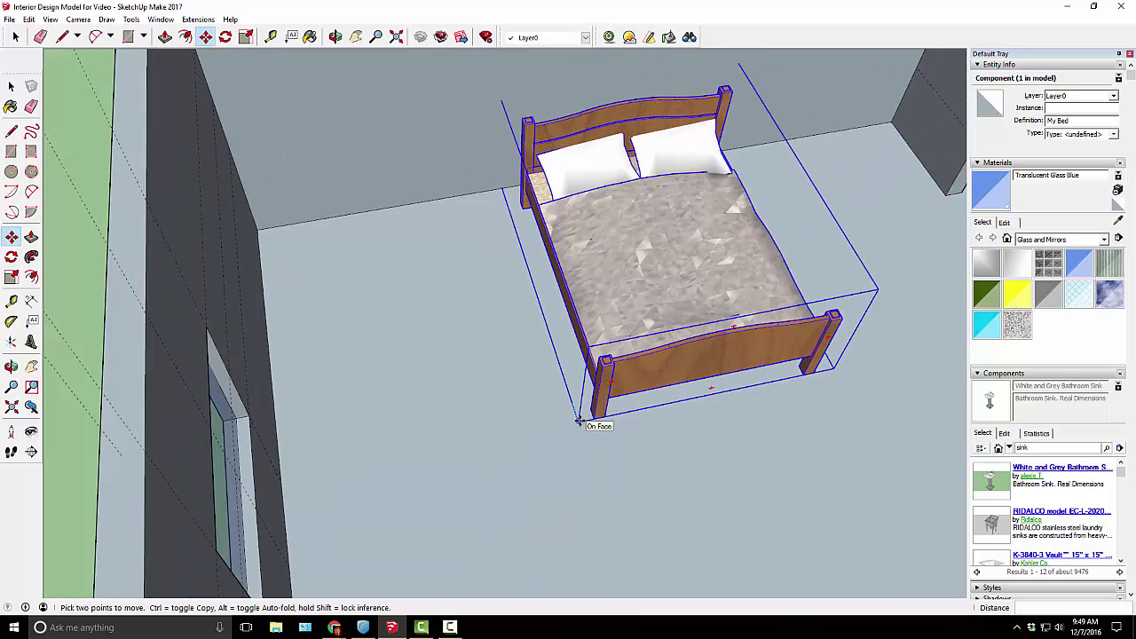
{"action": "left_click", "coordinate": [579, 421]}
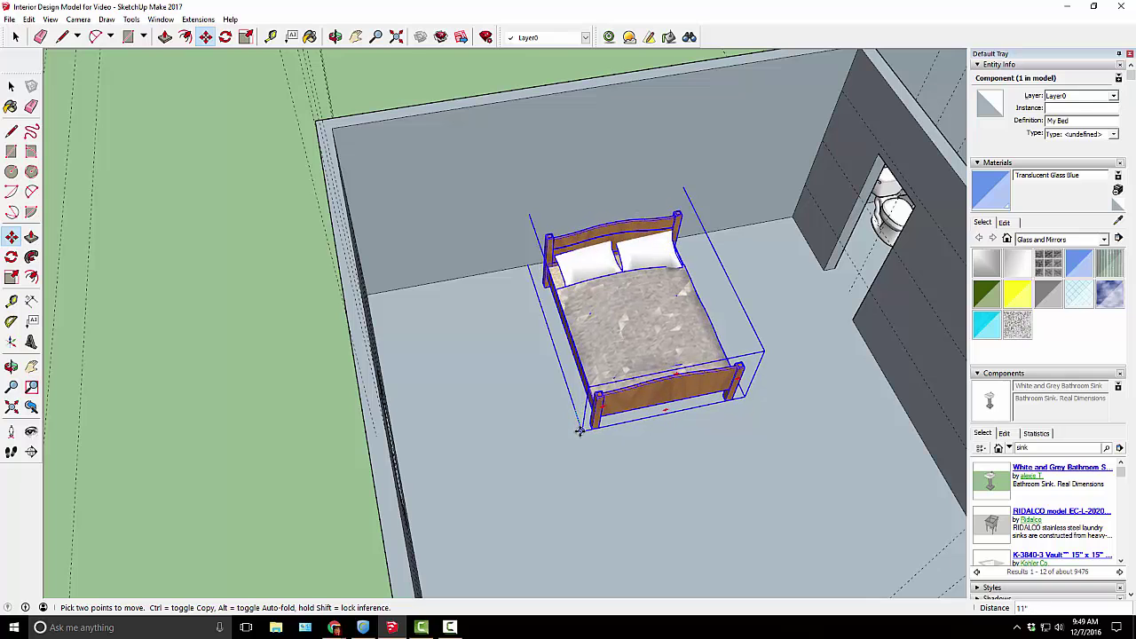
{"action": "scroll", "coordinate": [580, 421], "scroll_direction": "down", "scroll_amount": 2}
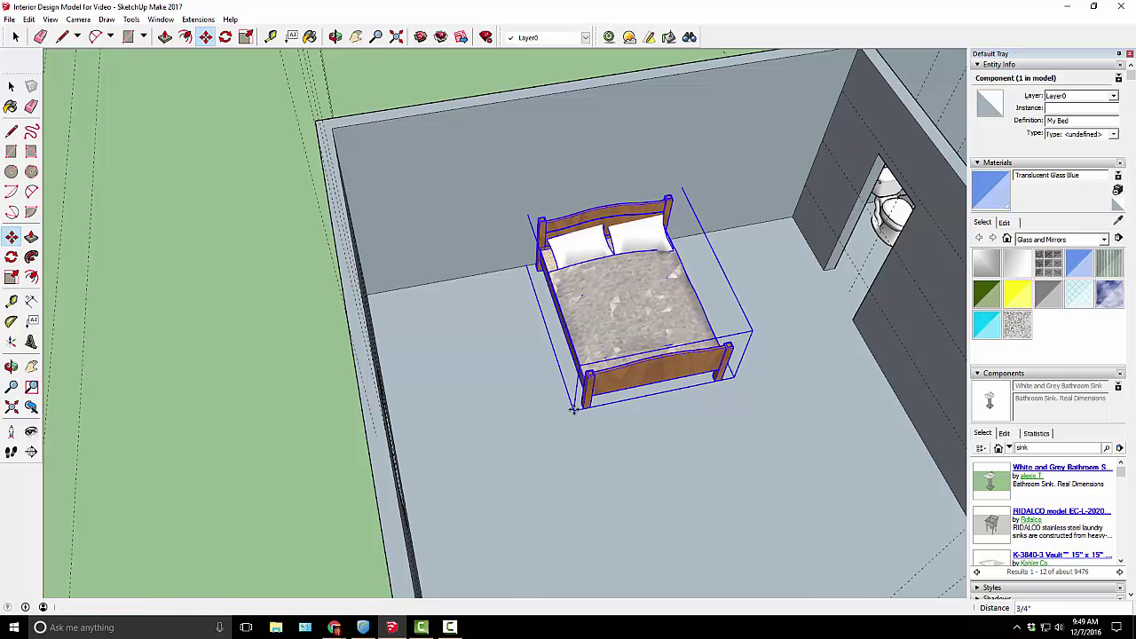
{"action": "scroll", "coordinate": [581, 347], "scroll_direction": "down", "scroll_amount": 3}
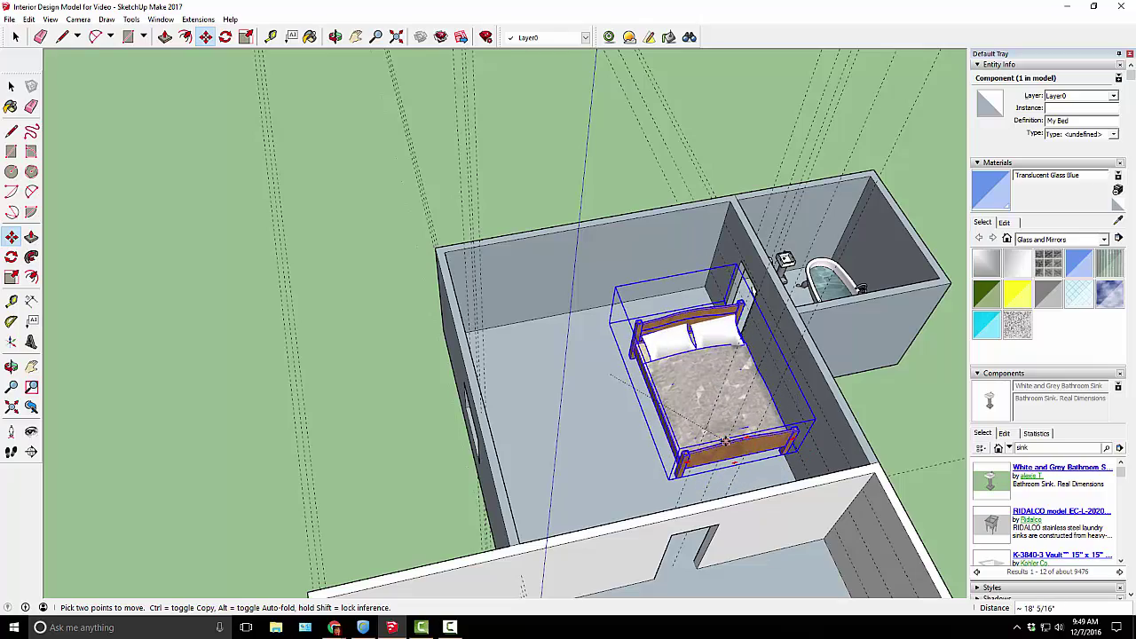
{"action": "middle_click_drag", "start_coordinate": [609, 463], "coordinate": [615, 408]}
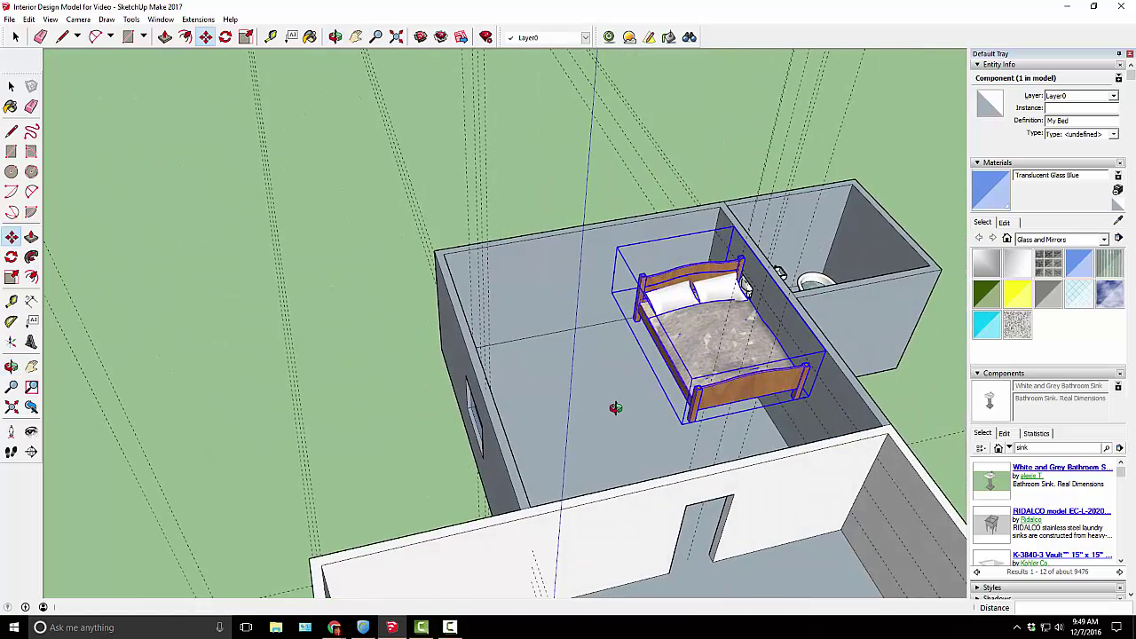
{"action": "middle_click_drag", "start_coordinate": [604, 363], "coordinate": [607, 387]}
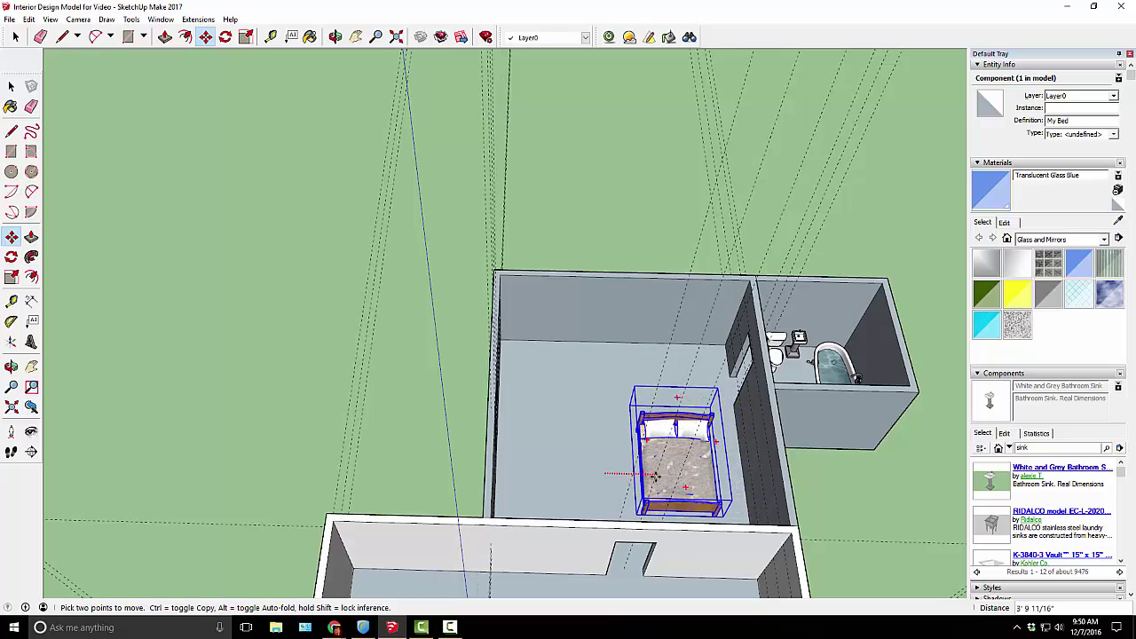
Rotate the bed a quarter turn on the floor plane so its headboard faces the wall with the bathroom doorway
{"action": "middle_click_drag", "start_coordinate": [502, 426], "coordinate": [790, 500]}
{"action": "scroll", "coordinate": [634, 370], "scroll_direction": "up", "scroll_amount": 2}
{"action": "middle_click_drag", "start_coordinate": [634, 370], "coordinate": [650, 237]}
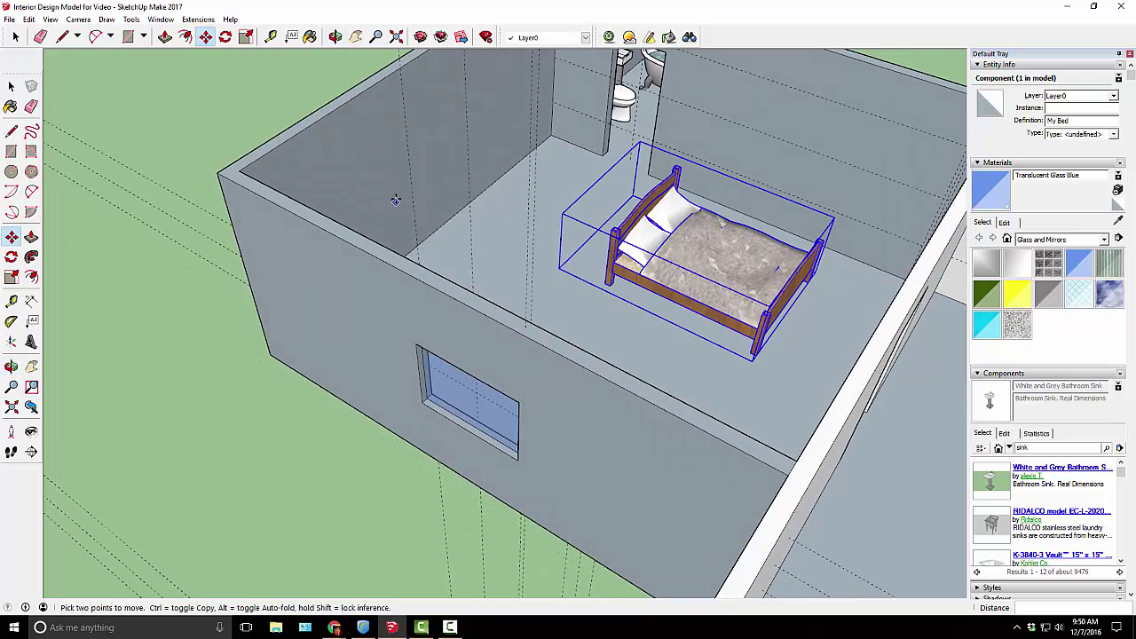
{"action": "left_click", "coordinate": [225, 37]}
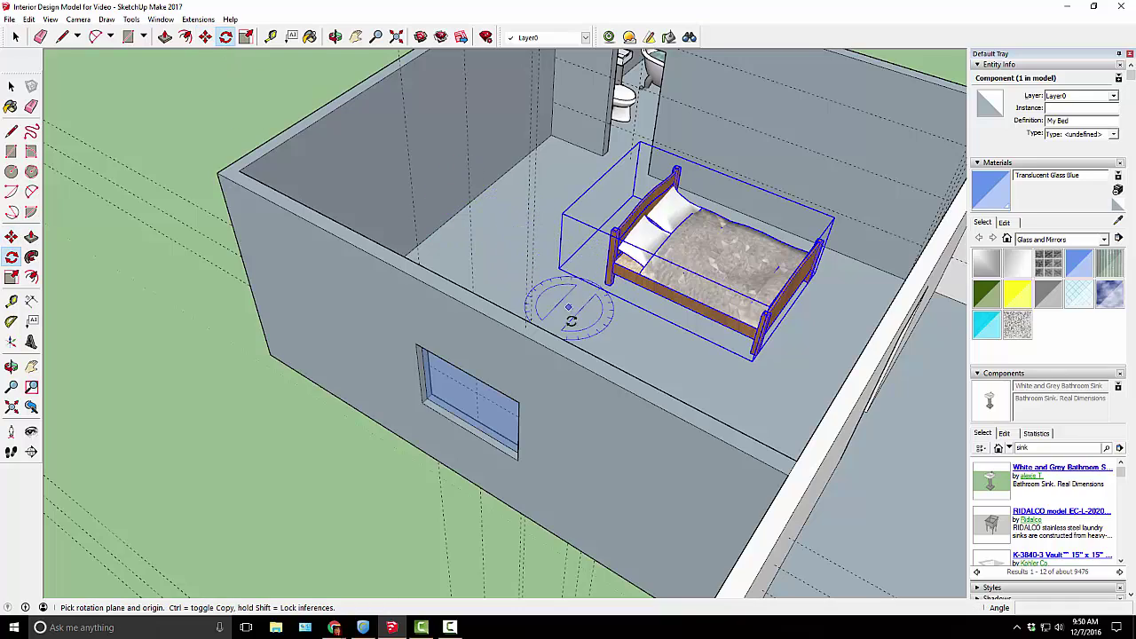
{"action": "middle_click_drag", "start_coordinate": [601, 333], "coordinate": [523, 401]}
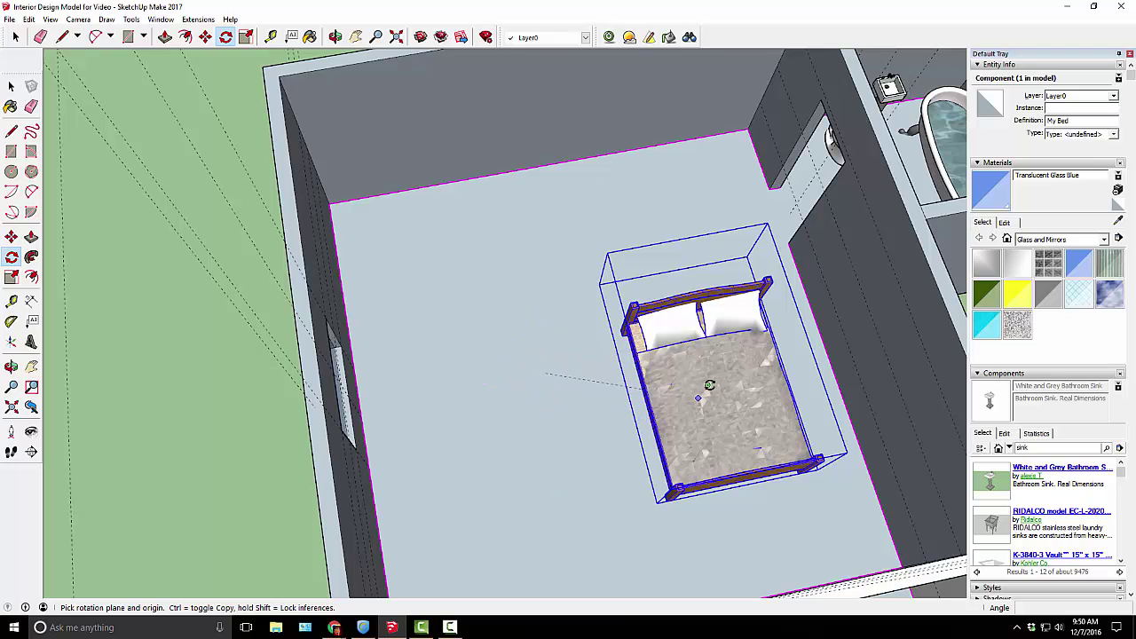
{"action": "middle_click_drag", "start_coordinate": [654, 376], "coordinate": [665, 337]}
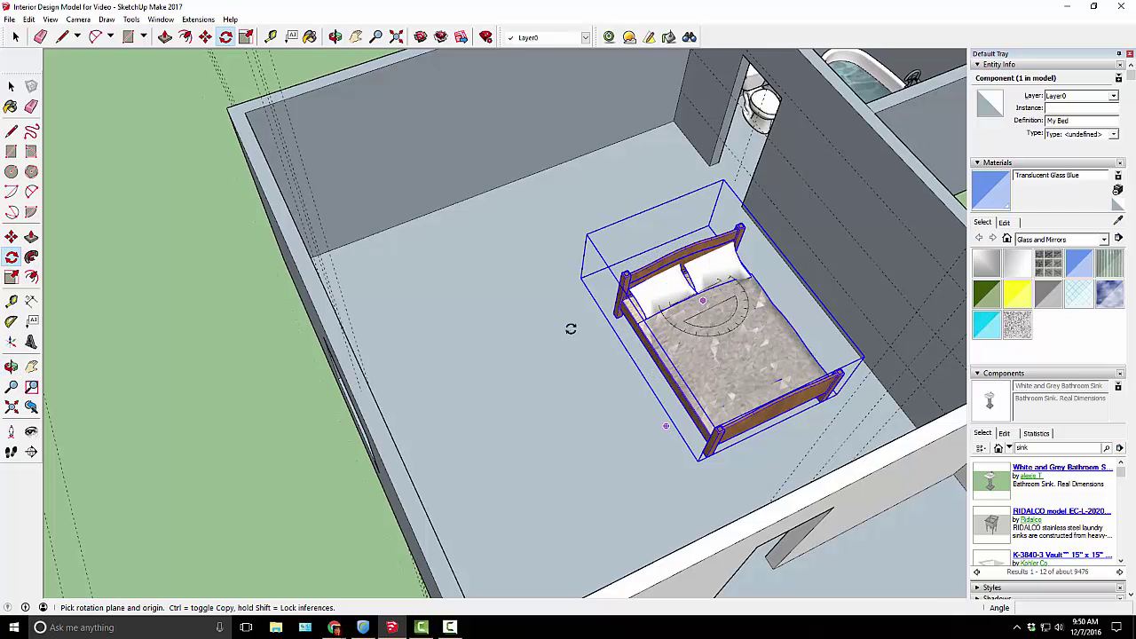
{"action": "key", "text": "Down"}
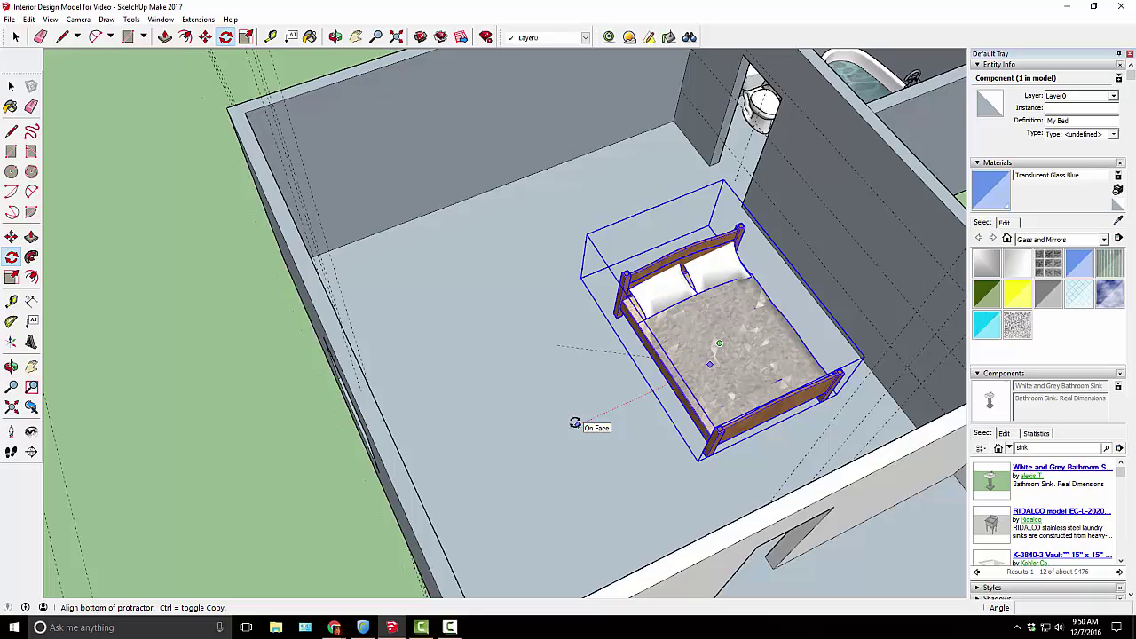
{"action": "left_click", "coordinate": [597, 200]}
{"action": "left_click", "coordinate": [628, 193]}
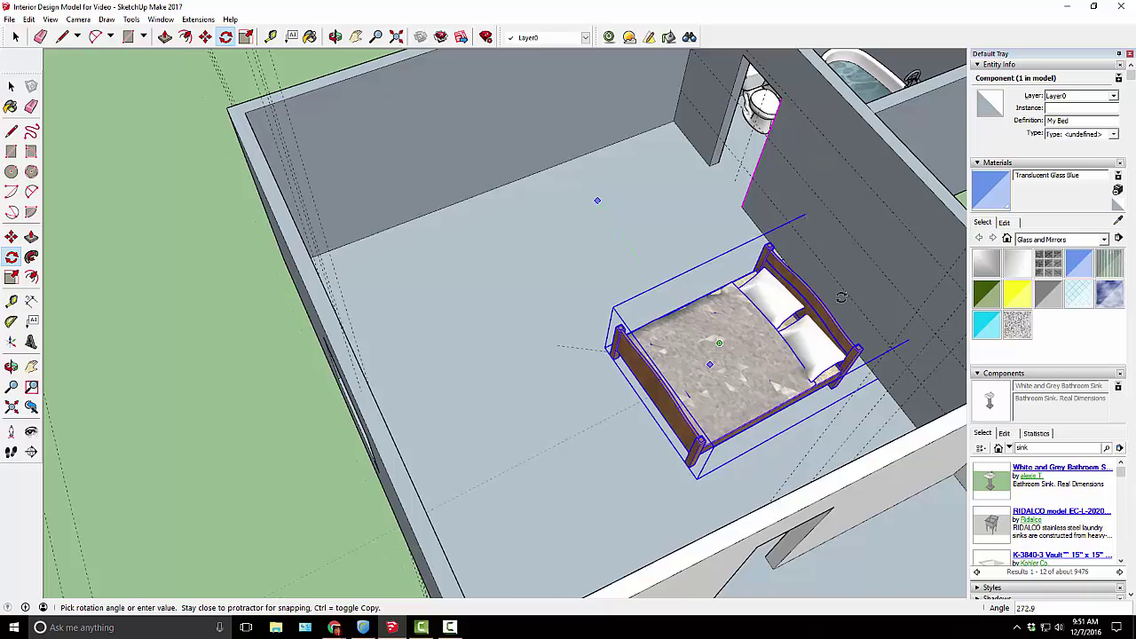
Move the rotated bed about 1' toward the bathroom doorway wall so its headboard sits against it
{"action": "middle_click_drag", "start_coordinate": [573, 273], "coordinate": [262, 89]}
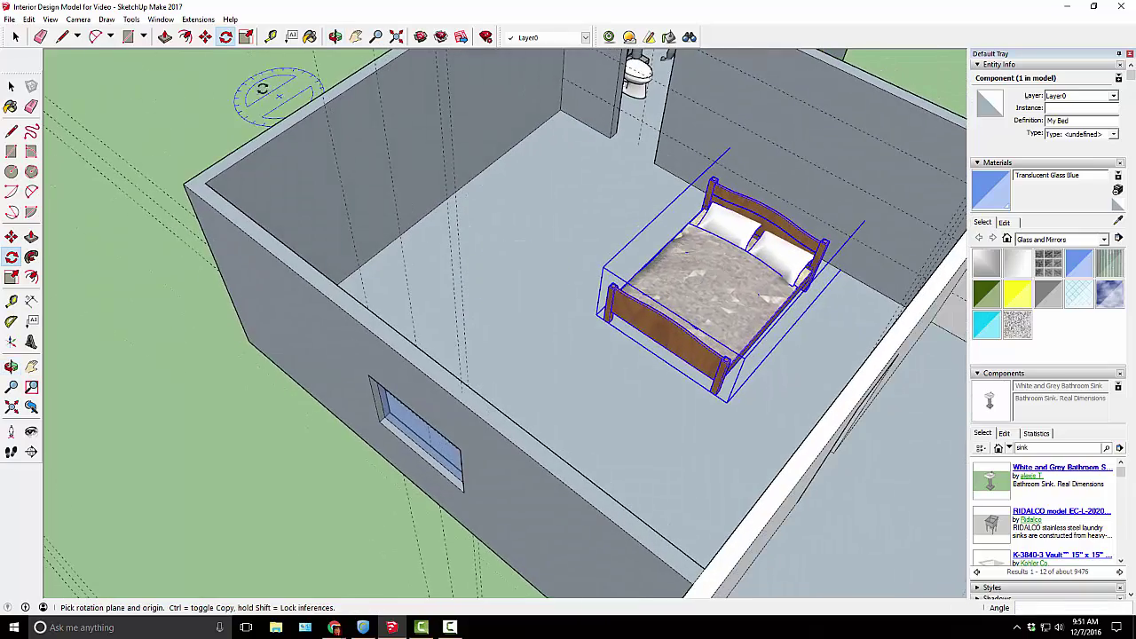
{"action": "left_click", "coordinate": [205, 36]}
{"action": "left_click", "coordinate": [716, 321]}
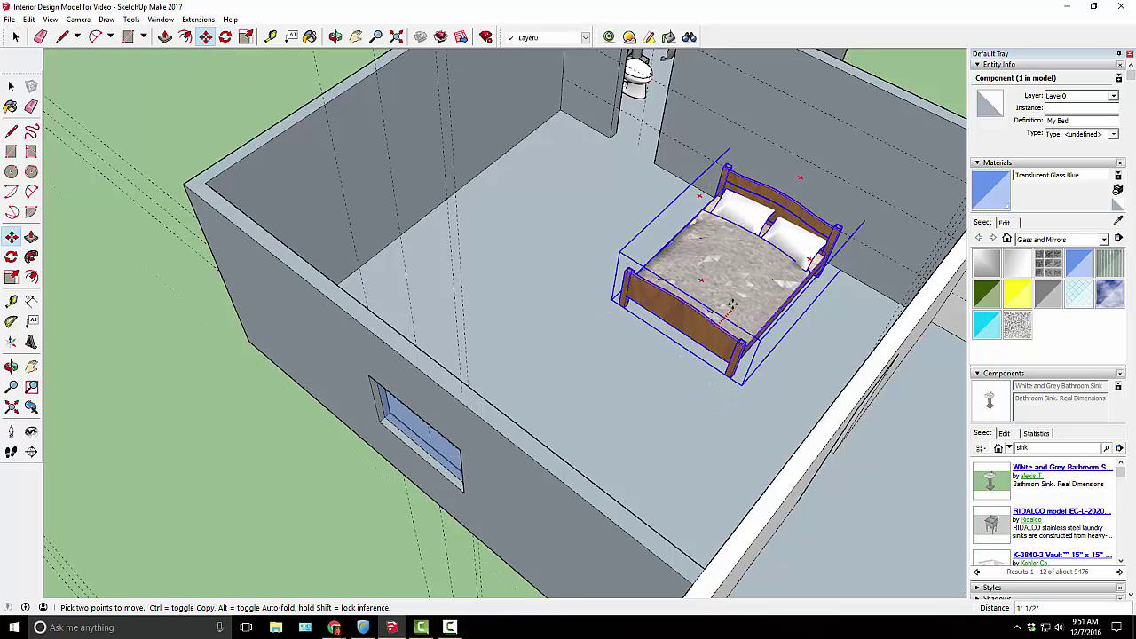
{"action": "left_click", "coordinate": [734, 303]}
Try to scale the bed uniformly from its upper footboard corners and lengthwise from its footboard face
{"action": "mouse_move", "coordinate": [806, 355]}
{"action": "middle_mouse_down"}
{"action": "mouse_move", "coordinate": [567, 294]}
{"action": "mouse_move", "coordinate": [772, 375]}
{"action": "mouse_move", "coordinate": [691, 292]}
{"action": "middle_mouse_up"}
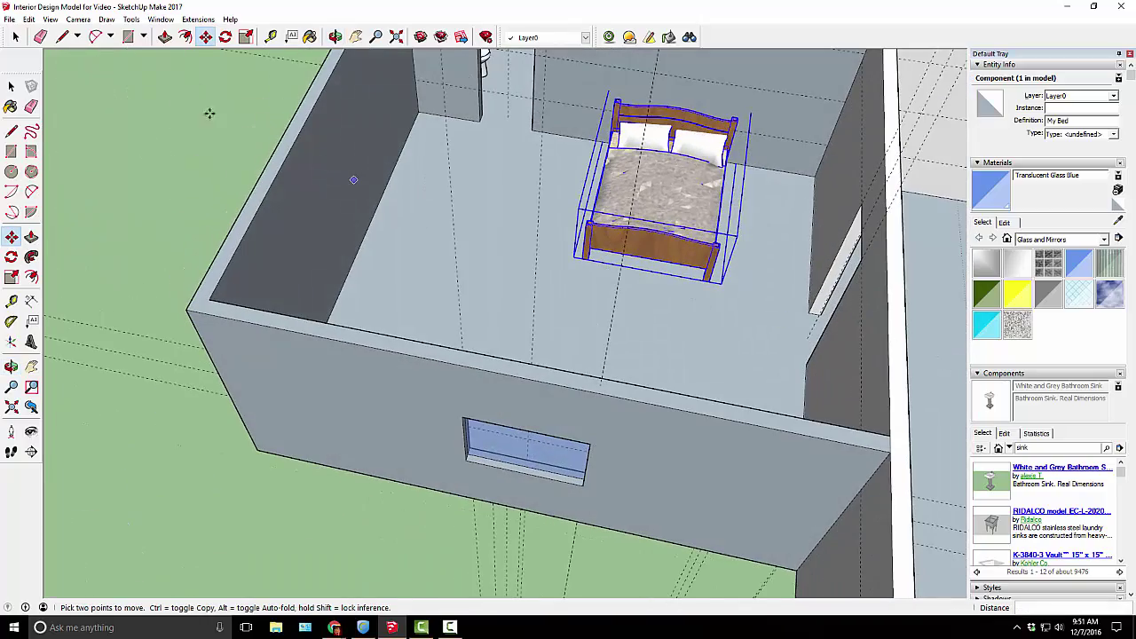
{"action": "scroll", "coordinate": [530, 172], "scroll_direction": "down", "scroll_amount": 3}
{"action": "middle_click_drag", "start_coordinate": [529, 172], "coordinate": [497, 309]}
{"action": "scroll", "coordinate": [589, 354], "scroll_direction": "up", "scroll_amount": 3}
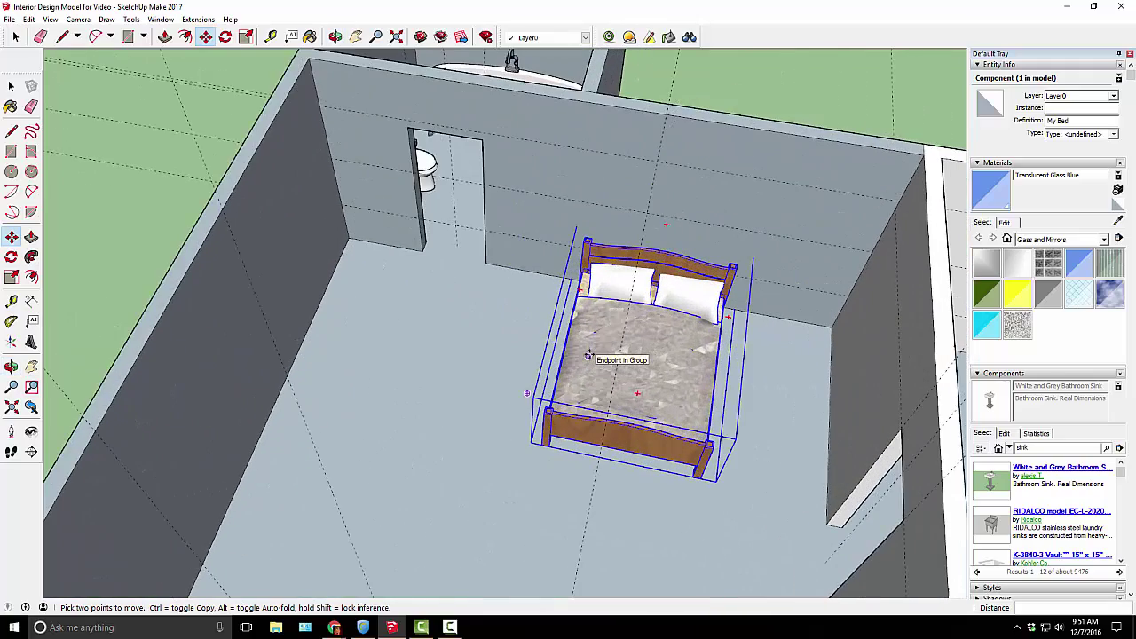
{"action": "scroll", "coordinate": [586, 354], "scroll_direction": "down", "scroll_amount": 3}
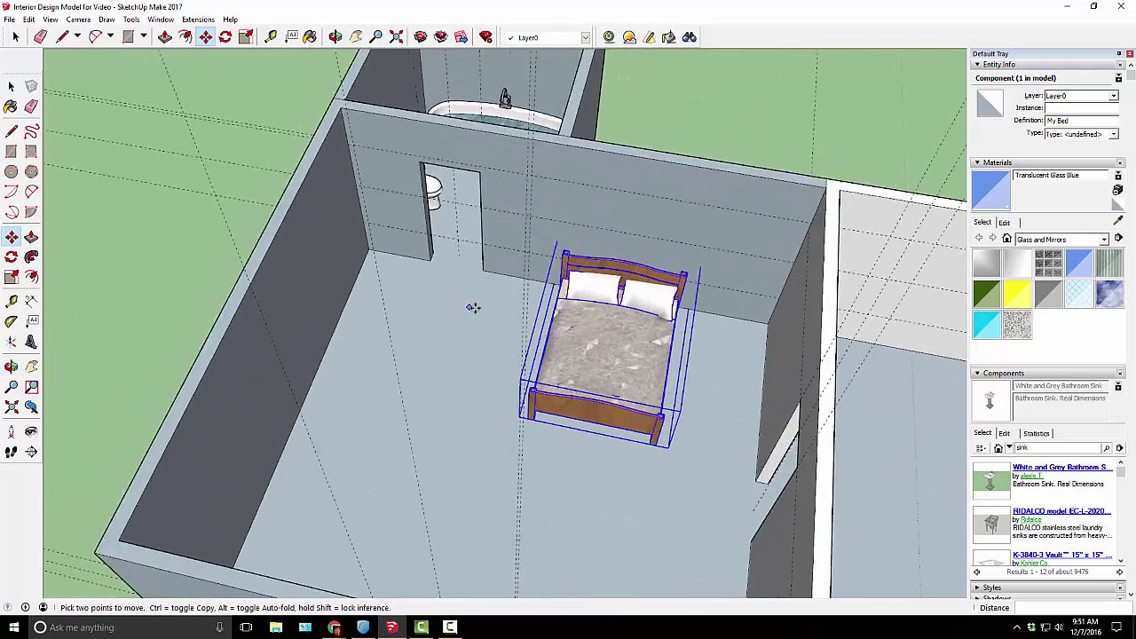
{"action": "middle_click_drag", "start_coordinate": [471, 307], "coordinate": [278, 154]}
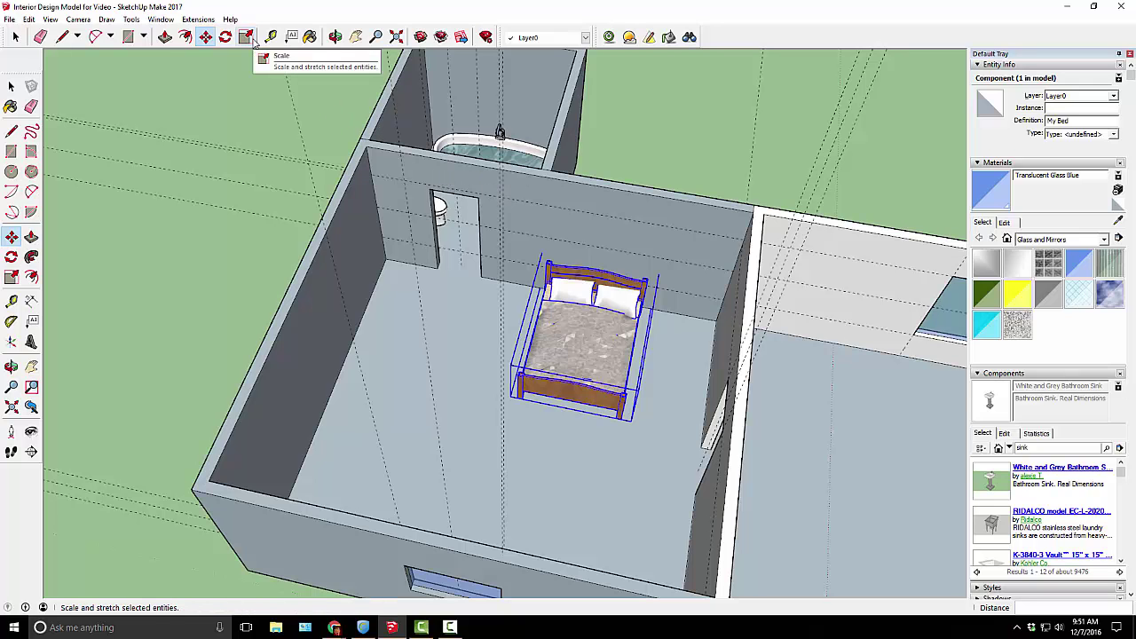
{"action": "left_click", "coordinate": [248, 37]}
{"action": "middle_click_drag", "start_coordinate": [450, 312], "coordinate": [464, 329]}
{"action": "scroll", "coordinate": [521, 373], "scroll_direction": "up", "scroll_amount": 5}
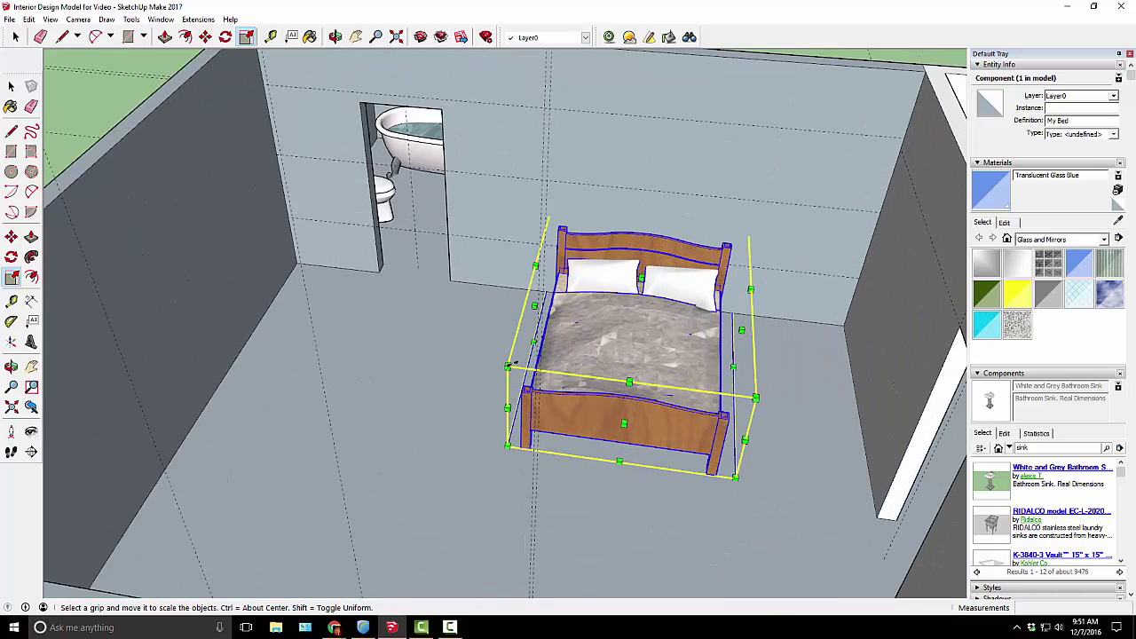
{"action": "mouse_move", "coordinate": [508, 366]}
{"action": "left_mouse_down"}
{"action": "mouse_move", "coordinate": [456, 385]}
{"action": "mouse_move", "coordinate": [492, 381]}
{"action": "left_mouse_up"}
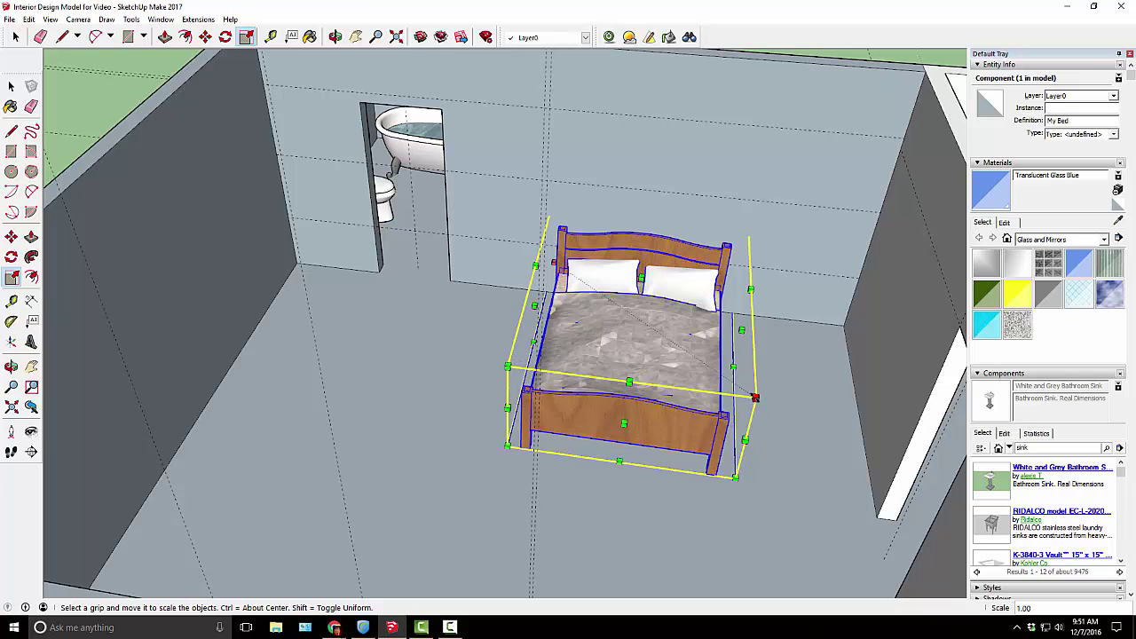
{"action": "left_click_drag", "start_coordinate": [754, 398], "coordinate": [780, 408]}
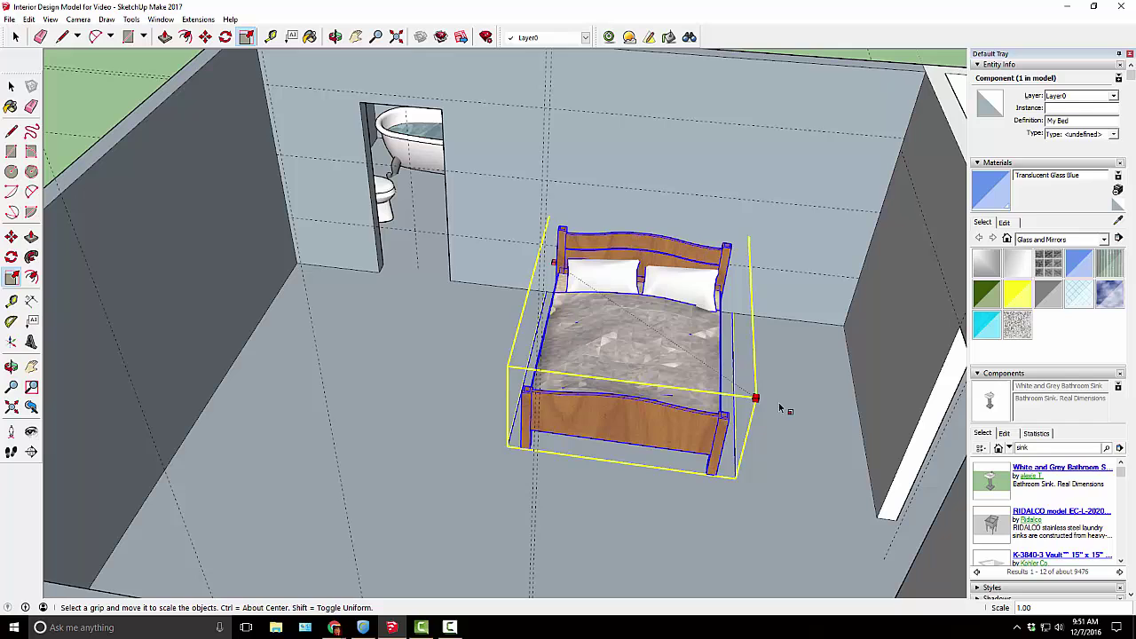
{"action": "mouse_move", "coordinate": [623, 423]}
{"action": "left_mouse_down"}
{"action": "mouse_move", "coordinate": [634, 380]}
{"action": "mouse_move", "coordinate": [616, 524]}
{"action": "mouse_move", "coordinate": [646, 330]}
{"action": "mouse_move", "coordinate": [627, 479]}
{"action": "mouse_move", "coordinate": [636, 433]}
{"action": "left_mouse_up"}
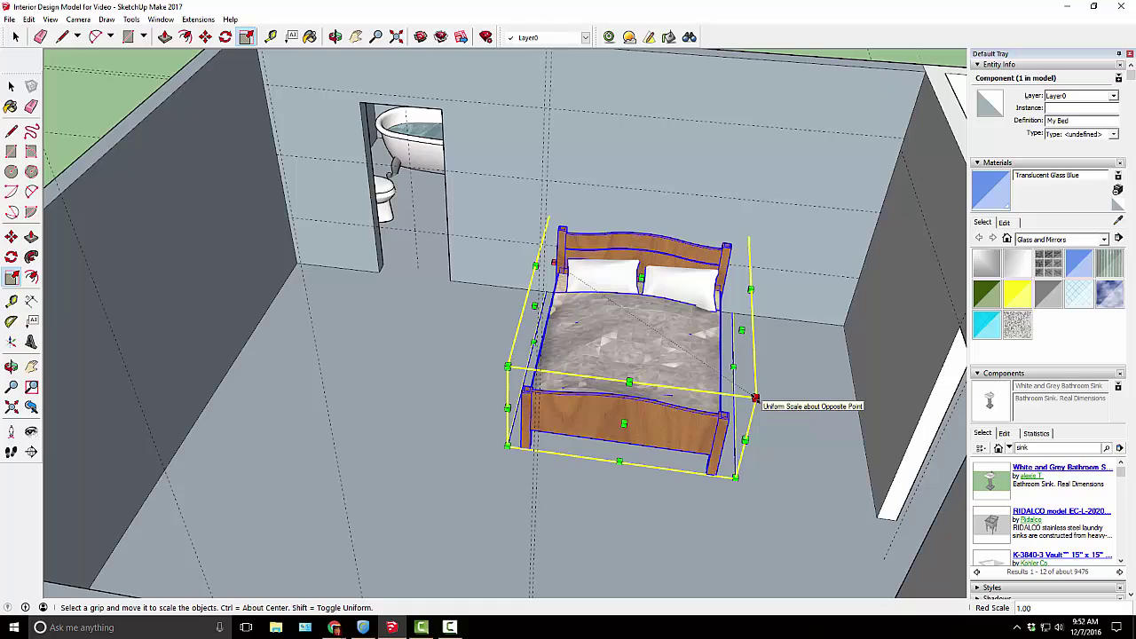
View the corner of the large main room and open the 3D Warehouse
{"action": "scroll", "coordinate": [609, 400], "scroll_direction": "down", "scroll_amount": 5}
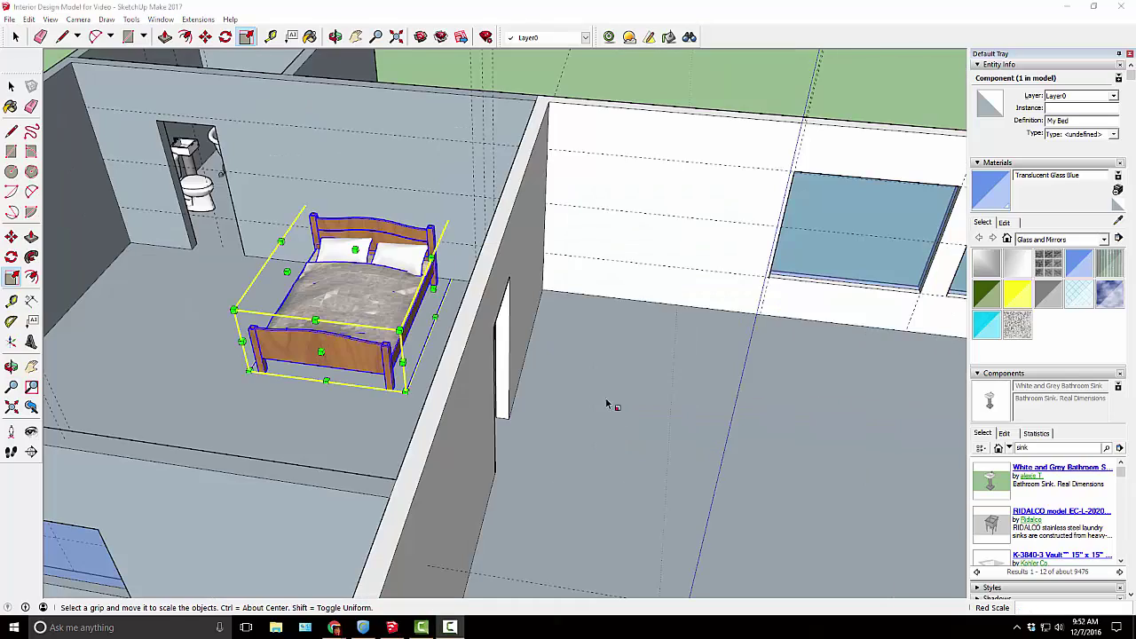
{"action": "middle_click_drag", "start_coordinate": [609, 400], "coordinate": [412, 309]}
{"action": "key", "text": "s"}
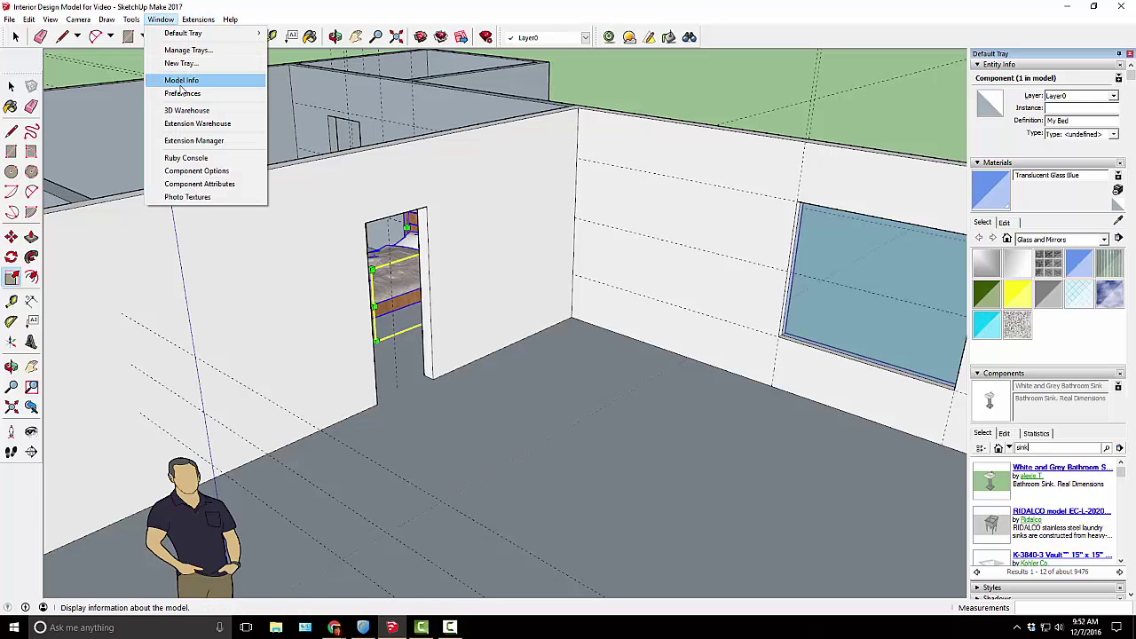
{"action": "left_click", "coordinate": [187, 110]}
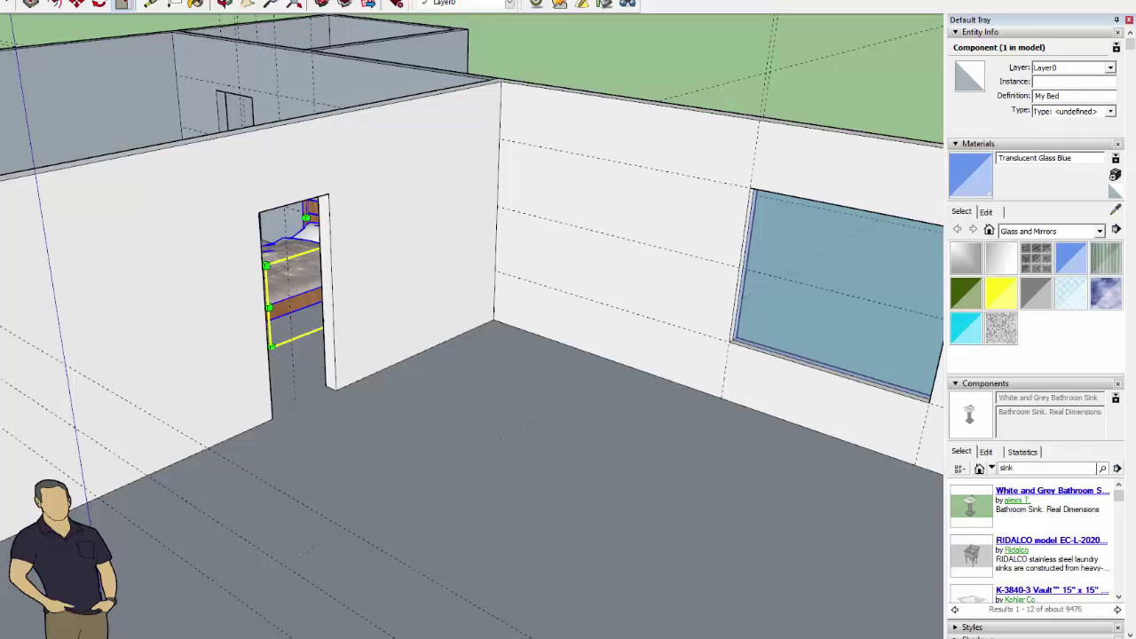
Search the 3D Warehouse for "painting" and browse the results
{"action": "left_click_drag", "start_coordinate": [485, 100], "coordinate": [458, 93]}
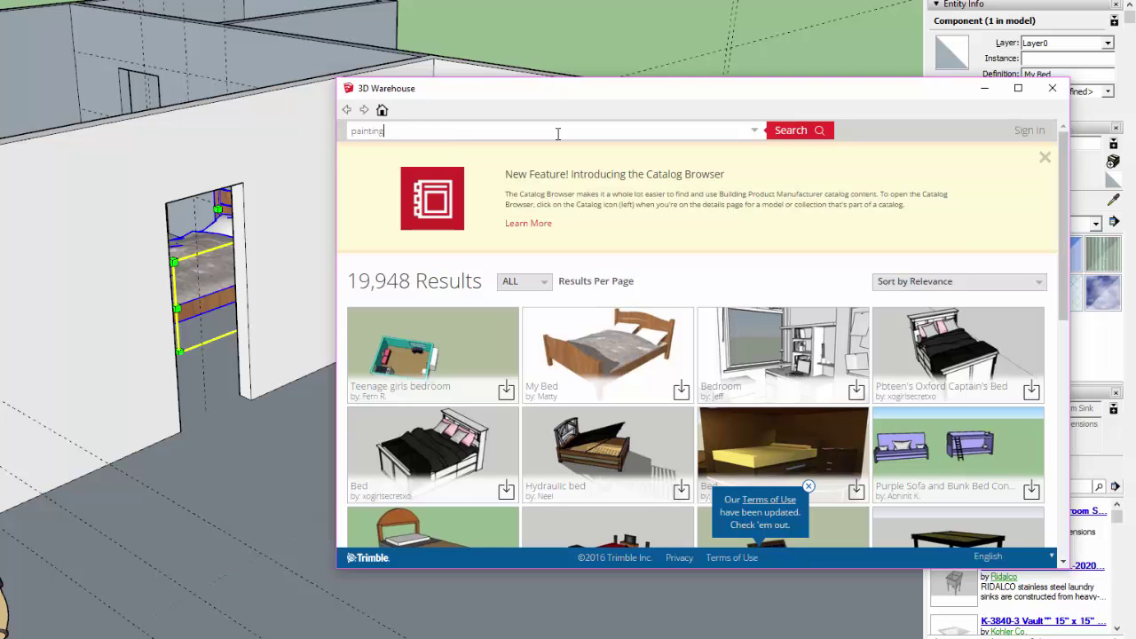
{"action": "key", "text": "Return"}
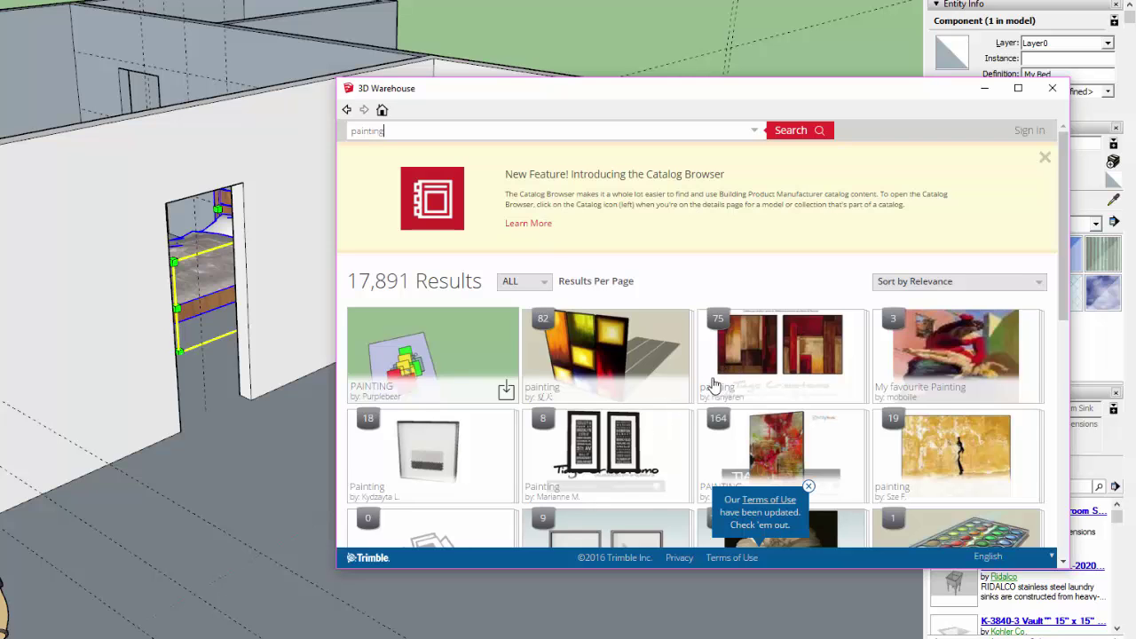
{"action": "scroll", "coordinate": [713, 386], "scroll_direction": "down", "scroll_amount": 3}
{"action": "scroll", "coordinate": [760, 295], "scroll_direction": "up", "scroll_amount": 3}
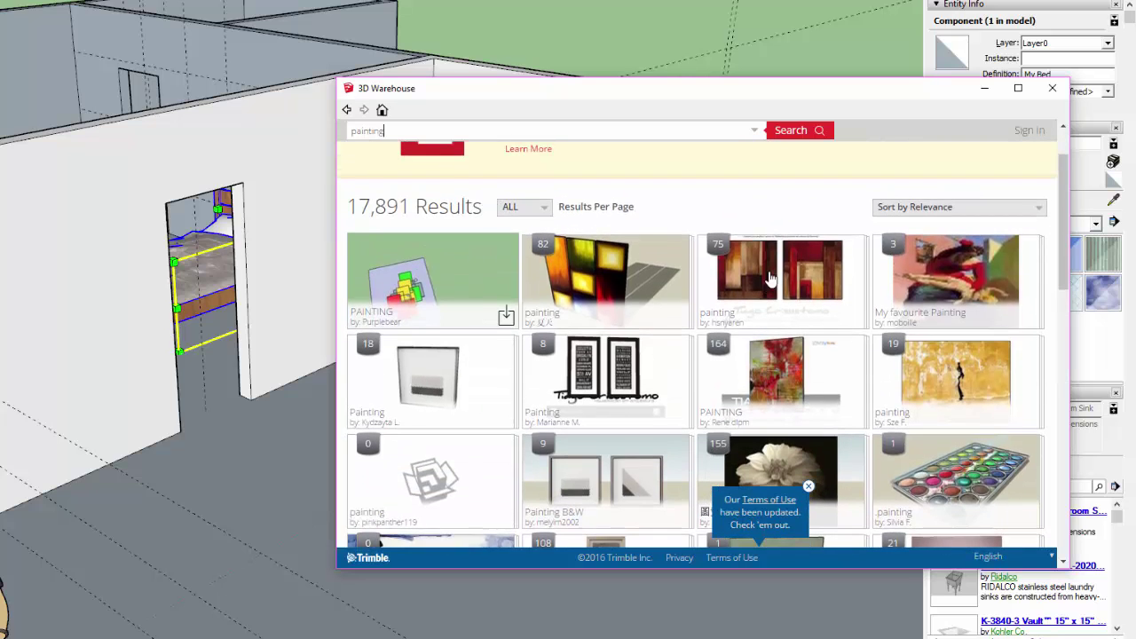
Load the four-picture Toile GALILEE canvas from a painting collection into the model and place it on the wall beside the bedroom doorway
{"action": "left_click", "coordinate": [759, 297]}
{"action": "scroll", "coordinate": [677, 337], "scroll_direction": "down", "scroll_amount": 6}
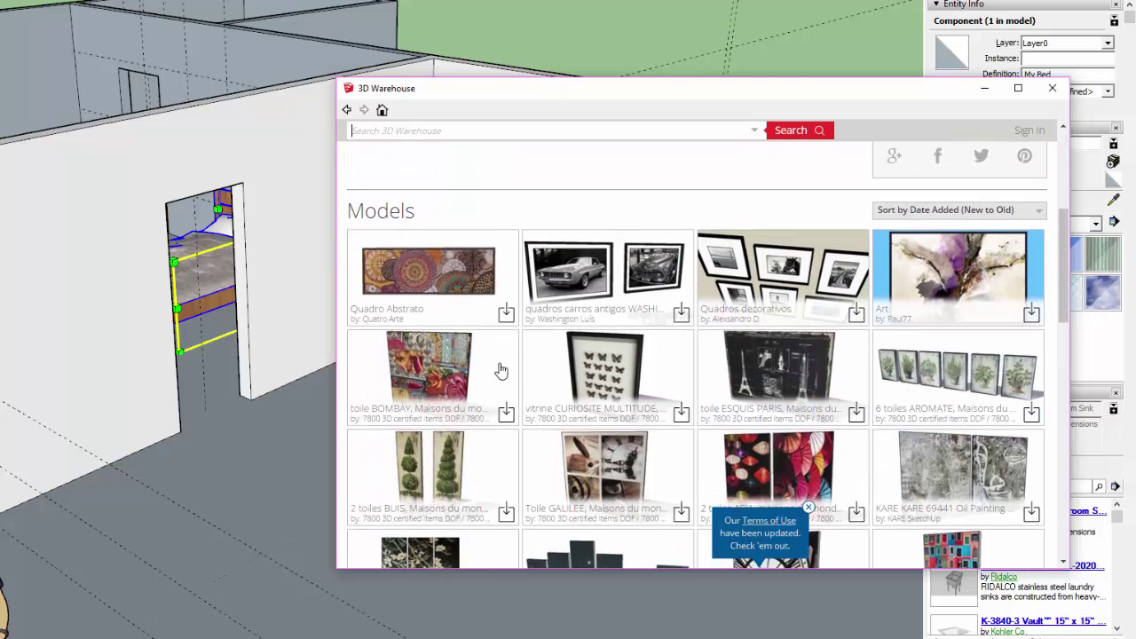
{"action": "scroll", "coordinate": [501, 370], "scroll_direction": "down", "scroll_amount": 2}
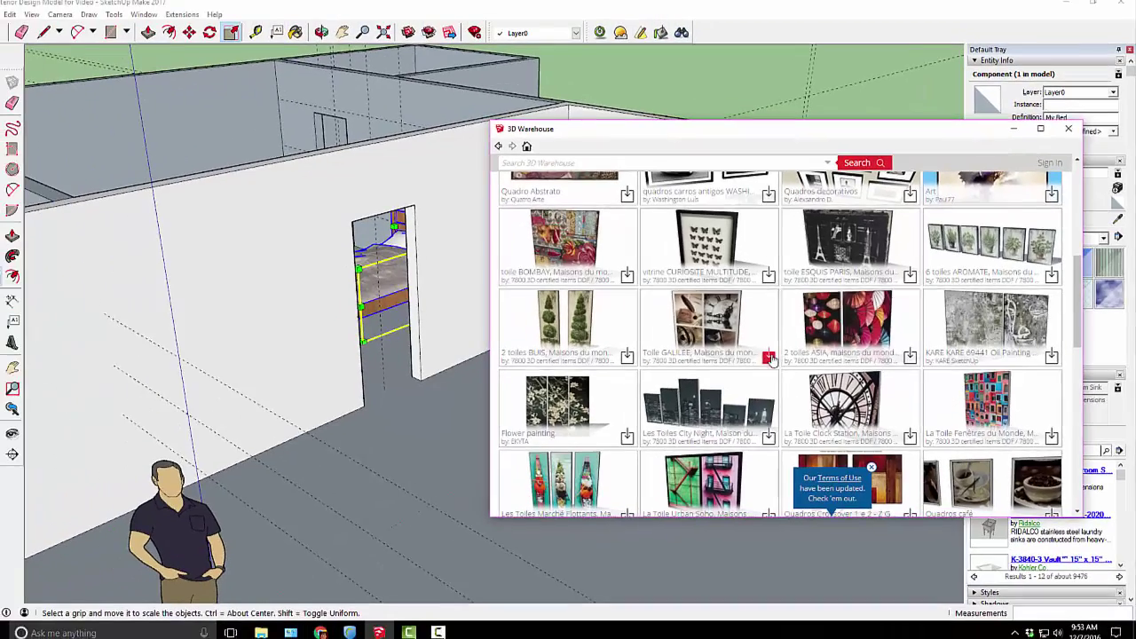
{"action": "left_click", "coordinate": [680, 444]}
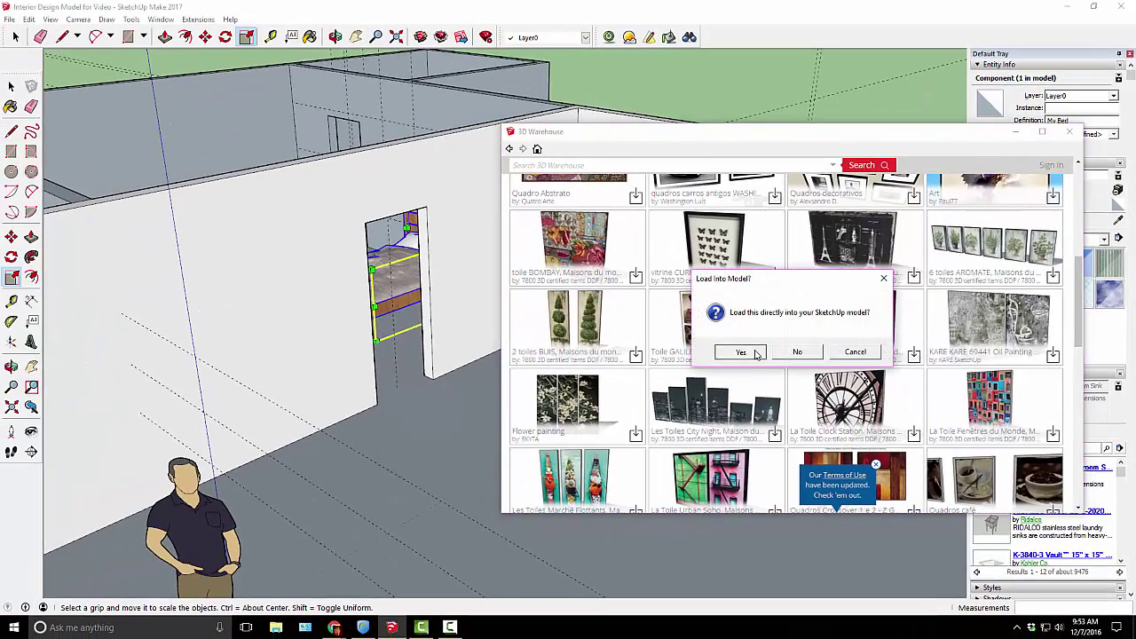
{"action": "left_click", "coordinate": [742, 352]}
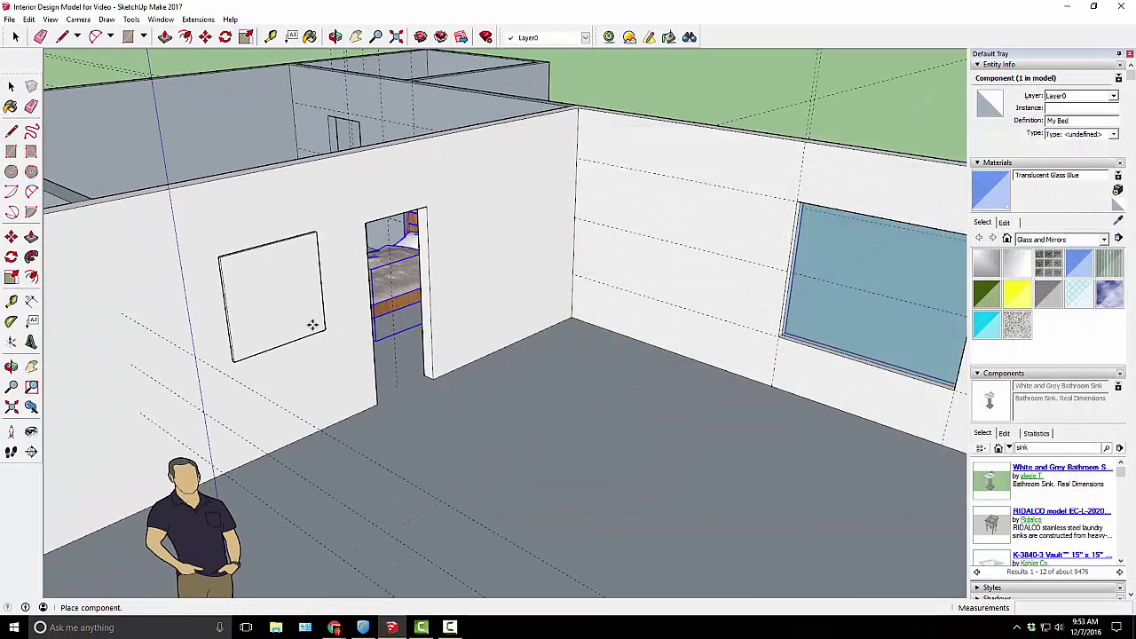
{"action": "mouse_move", "coordinate": [315, 319]}
{"action": "middle_mouse_down"}
{"action": "mouse_move", "coordinate": [512, 363]}
{"action": "mouse_move", "coordinate": [284, 306]}
{"action": "mouse_move", "coordinate": [325, 324]}
{"action": "middle_mouse_up"}
{"action": "left_click", "coordinate": [359, 319]}
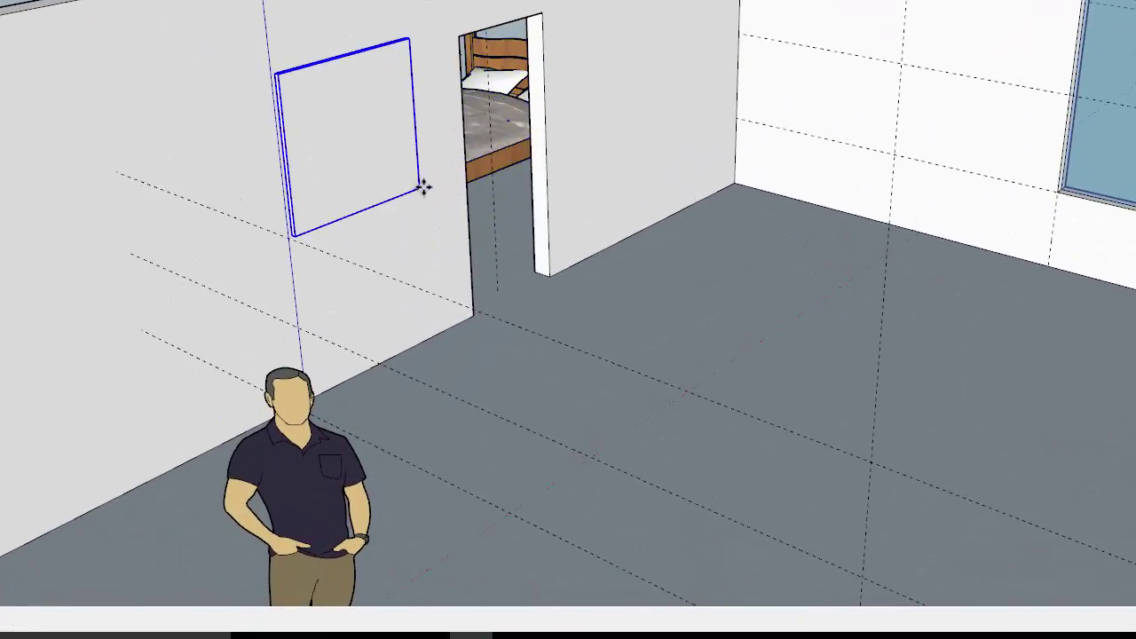
Move the painting off the wall into the main room, in front of the bedroom doorway
{"action": "mouse_move", "coordinate": [165, 180]}
{"action": "middle_mouse_down"}
{"action": "mouse_move", "coordinate": [751, 256]}
{"action": "mouse_move", "coordinate": [57, 203]}
{"action": "mouse_move", "coordinate": [213, 169]}
{"action": "mouse_move", "coordinate": [527, 185]}
{"action": "mouse_move", "coordinate": [619, 221]}
{"action": "mouse_move", "coordinate": [347, 178]}
{"action": "mouse_move", "coordinate": [365, 81]}
{"action": "mouse_move", "coordinate": [362, 249]}
{"action": "middle_mouse_up"}
{"action": "key", "text": "m"}
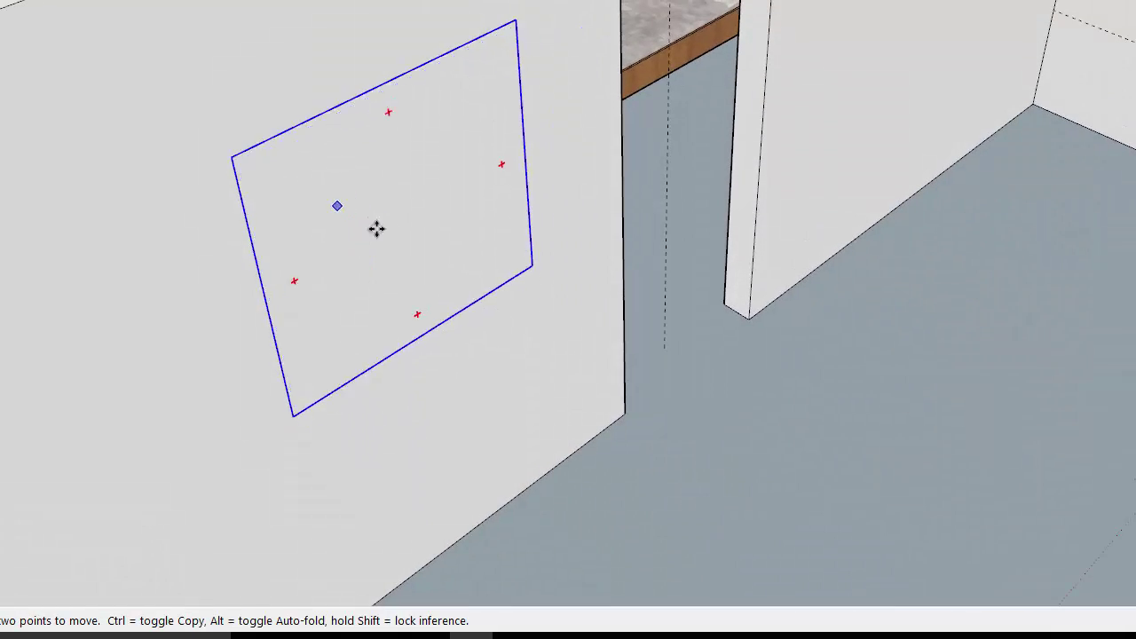
{"action": "left_click", "coordinate": [375, 228]}
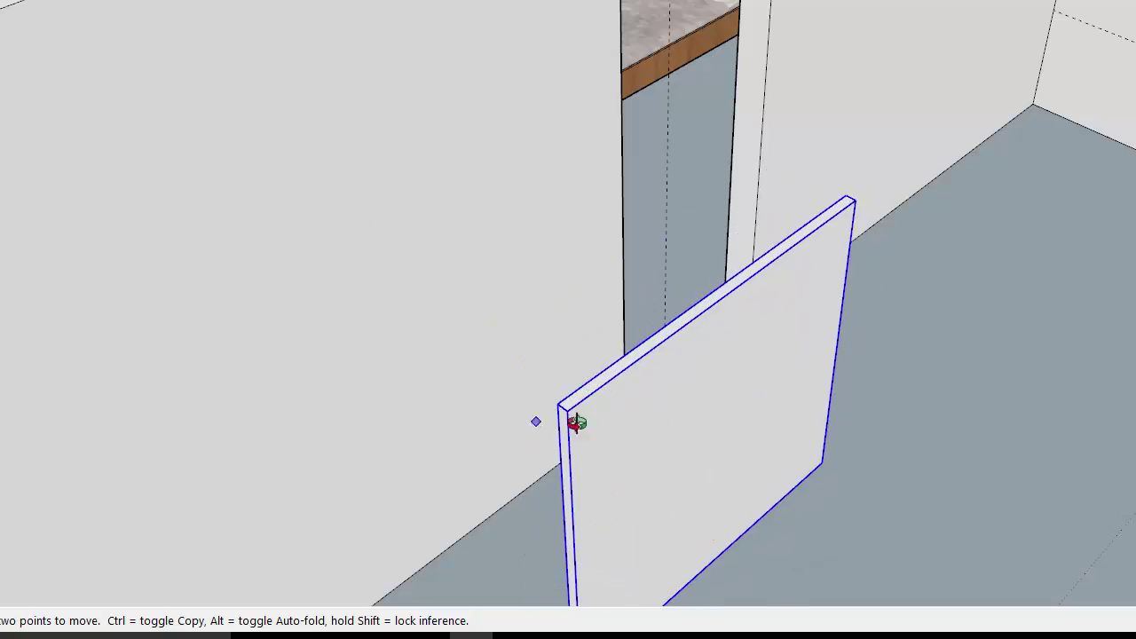
{"action": "mouse_move", "coordinate": [575, 424]}
{"action": "middle_mouse_down"}
{"action": "mouse_move", "coordinate": [885, 434]}
{"action": "mouse_move", "coordinate": [644, 449]}
{"action": "mouse_move", "coordinate": [400, 391]}
{"action": "mouse_move", "coordinate": [554, 406]}
{"action": "mouse_move", "coordinate": [920, 390]}
{"action": "mouse_move", "coordinate": [923, 409]}
{"action": "middle_mouse_up"}
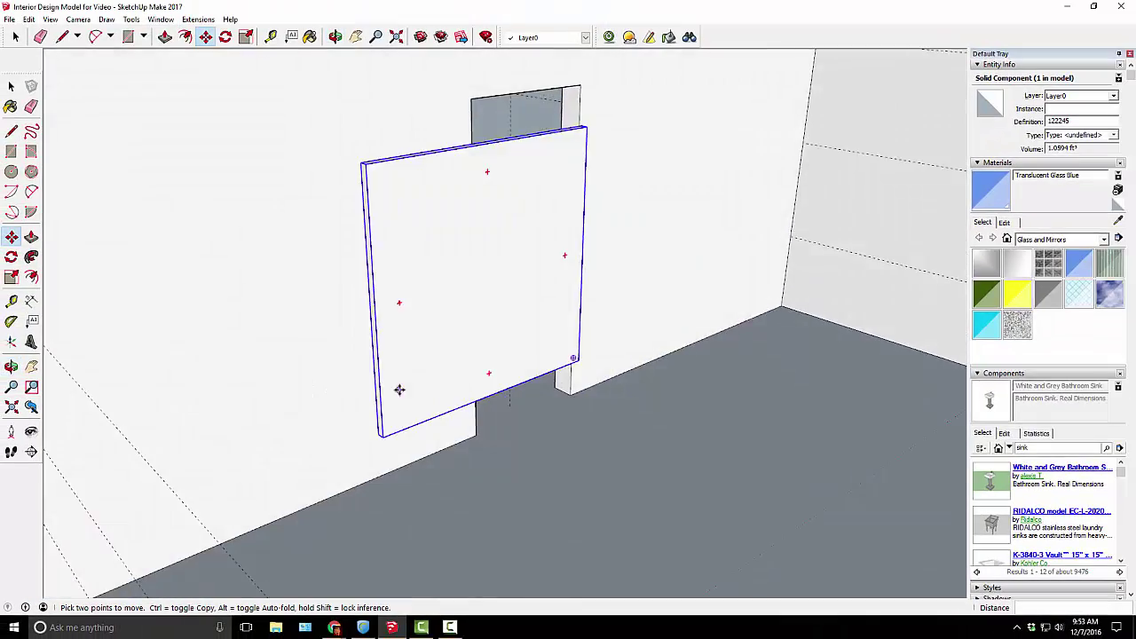
Rotate the painting a half turn on the floor plane about its centre so its pictures face the main room
{"action": "scroll", "coordinate": [399, 391], "scroll_direction": "down", "scroll_amount": 5}
{"action": "middle_click_drag", "start_coordinate": [834, 327], "coordinate": [833, 373]}
{"action": "mouse_move", "coordinate": [804, 307]}
{"action": "middle_mouse_down"}
{"action": "mouse_move", "coordinate": [913, 435]}
{"action": "mouse_move", "coordinate": [905, 417]}
{"action": "middle_mouse_up"}
{"action": "mouse_move", "coordinate": [887, 75]}
{"action": "middle_mouse_down"}
{"action": "mouse_move", "coordinate": [824, 198]}
{"action": "mouse_move", "coordinate": [883, 167]}
{"action": "middle_mouse_up"}
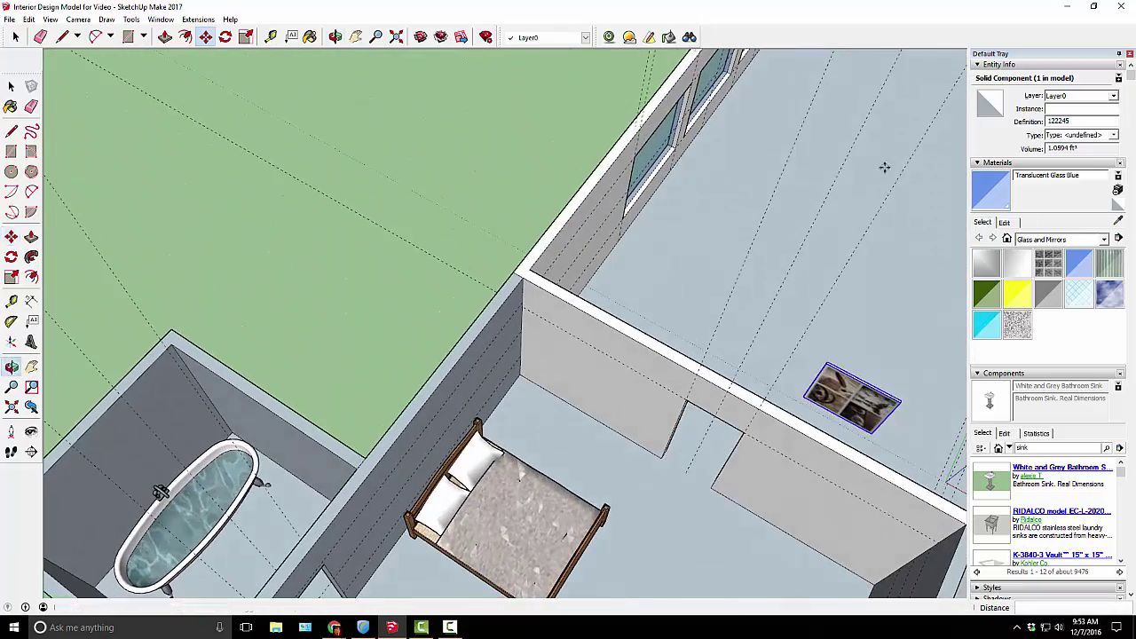
{"action": "mouse_move", "coordinate": [871, 63]}
{"action": "middle_mouse_down"}
{"action": "mouse_move", "coordinate": [718, 264]}
{"action": "mouse_move", "coordinate": [775, 104]}
{"action": "mouse_move", "coordinate": [621, 287]}
{"action": "mouse_move", "coordinate": [155, 192]}
{"action": "mouse_move", "coordinate": [204, 213]}
{"action": "mouse_move", "coordinate": [304, 370]}
{"action": "mouse_move", "coordinate": [303, 242]}
{"action": "middle_mouse_up"}
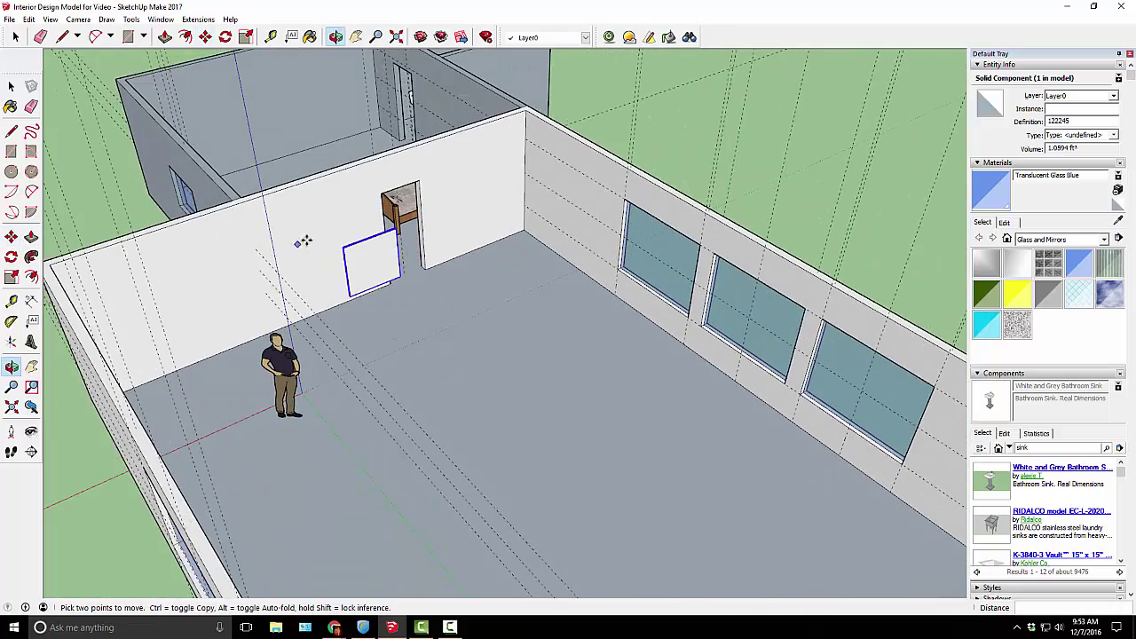
{"action": "mouse_move", "coordinate": [462, 262]}
{"action": "middle_mouse_down"}
{"action": "mouse_move", "coordinate": [566, 266]}
{"action": "mouse_move", "coordinate": [712, 345]}
{"action": "mouse_move", "coordinate": [749, 346]}
{"action": "mouse_move", "coordinate": [837, 294]}
{"action": "mouse_move", "coordinate": [743, 319]}
{"action": "mouse_move", "coordinate": [831, 378]}
{"action": "mouse_move", "coordinate": [825, 364]}
{"action": "middle_mouse_up"}
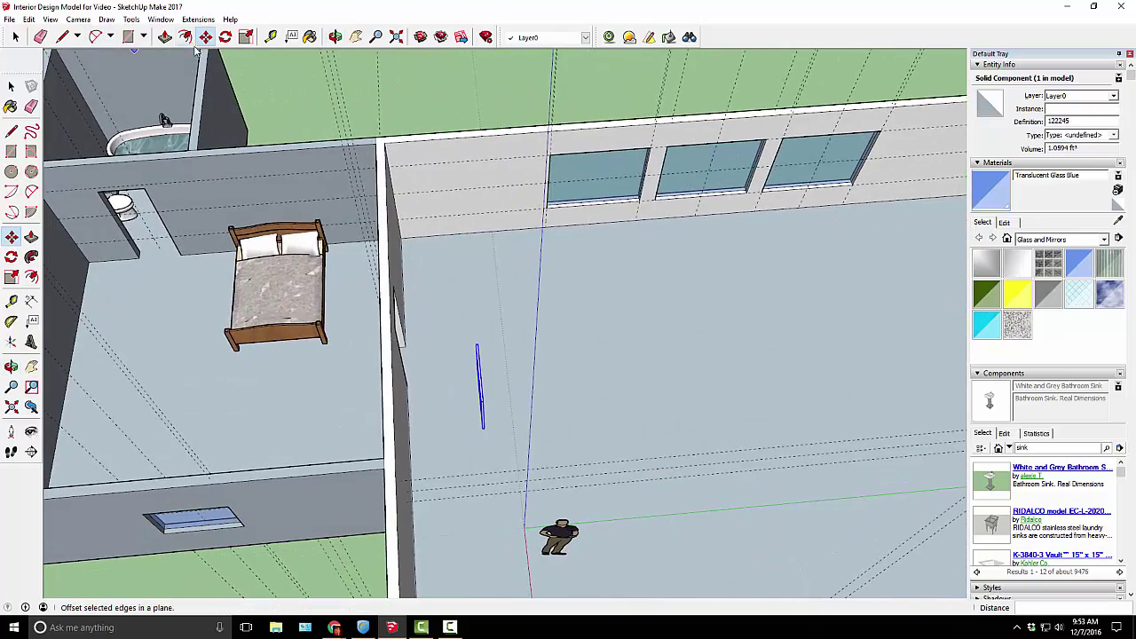
{"action": "left_click", "coordinate": [225, 36]}
{"action": "middle_click_drag", "start_coordinate": [522, 384], "coordinate": [507, 464]}
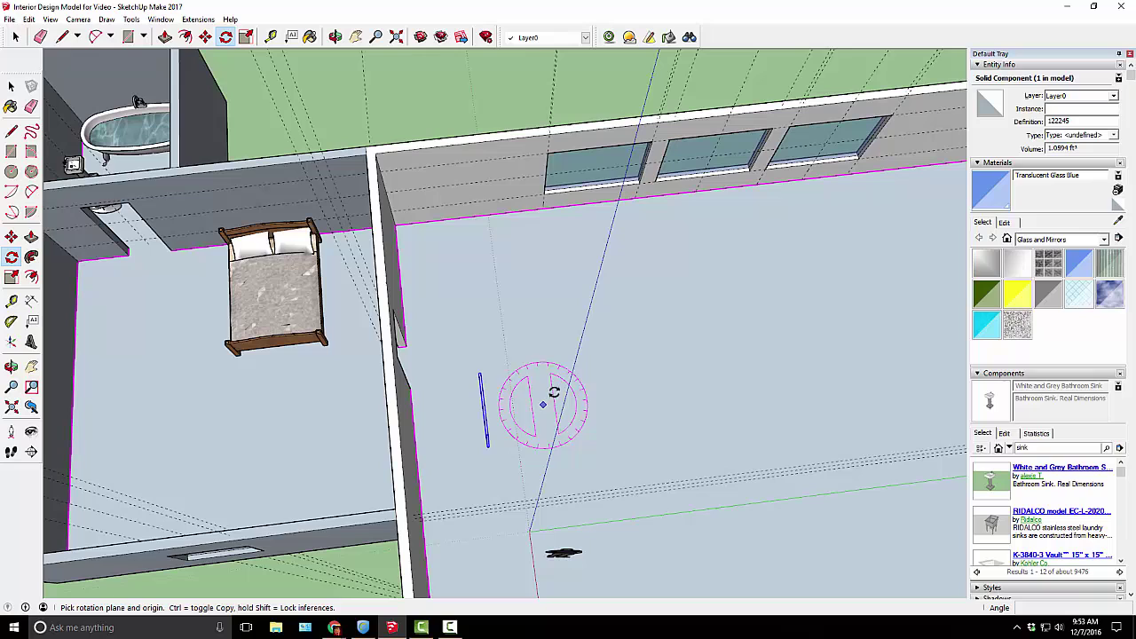
{"action": "left_click", "coordinate": [486, 409]}
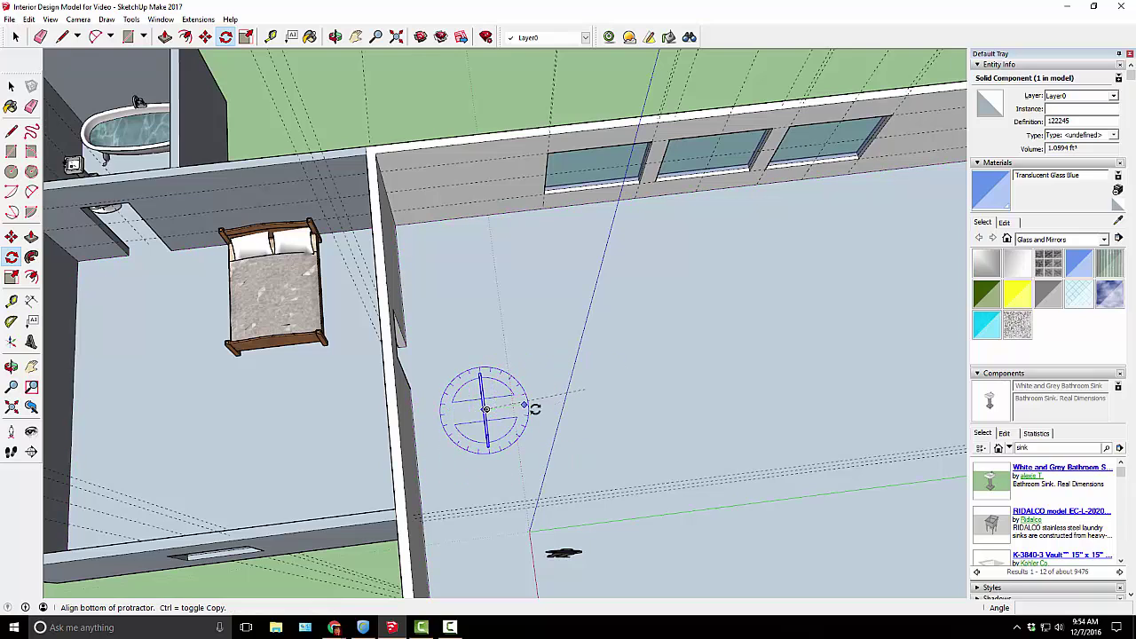
{"action": "left_click", "coordinate": [601, 393]}
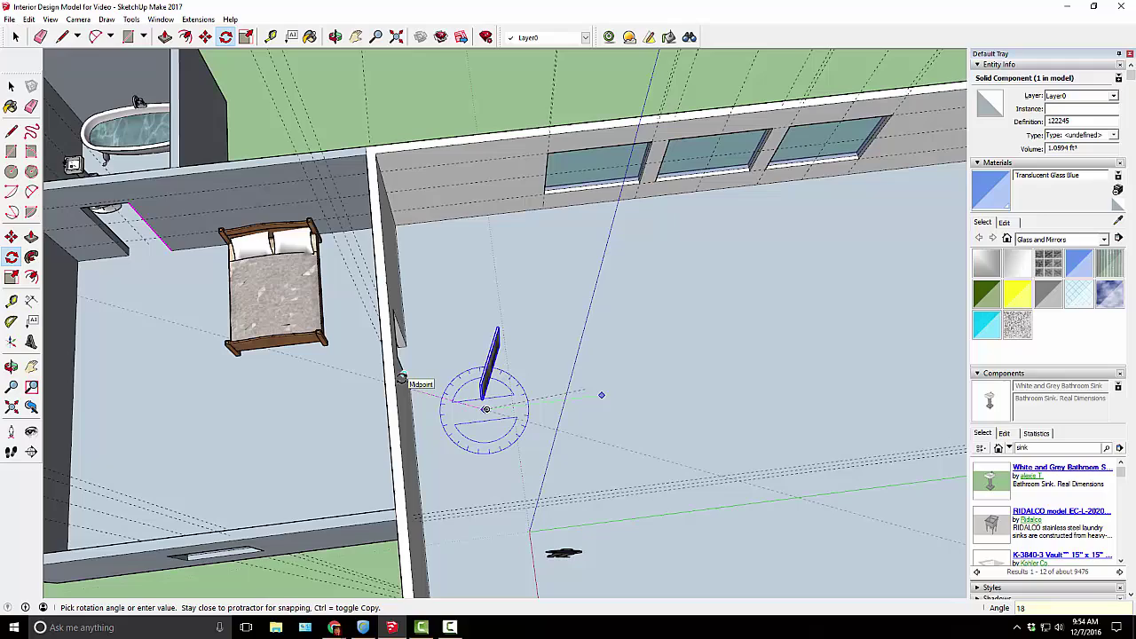
{"action": "middle_click_drag", "start_coordinate": [624, 355], "coordinate": [165, 213]}
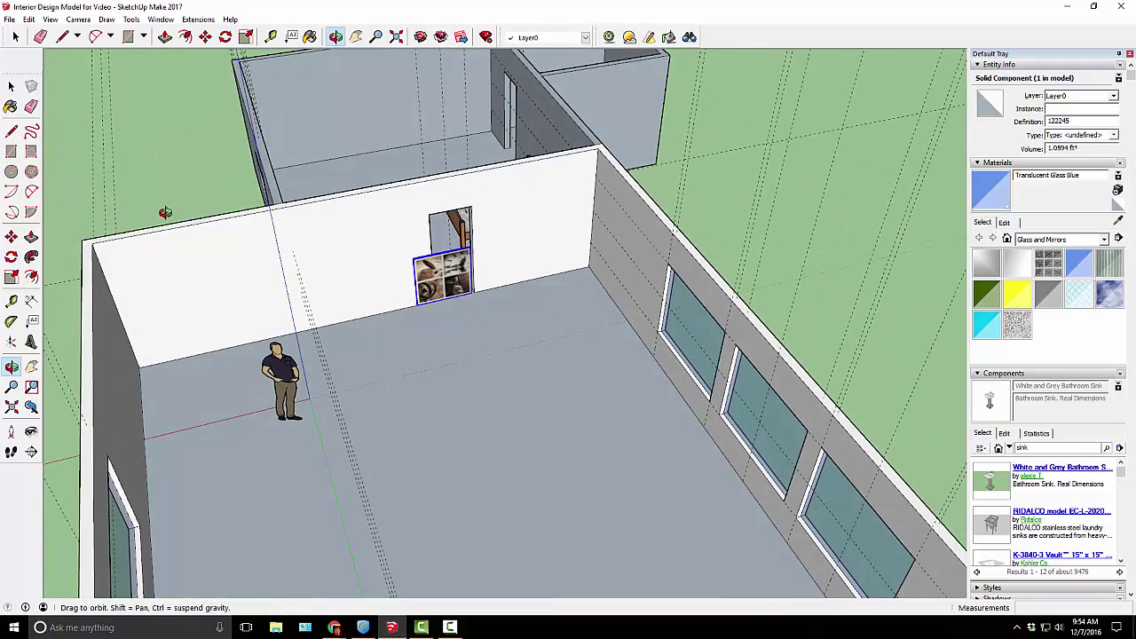
Shift the painting sideways clear of the bedroom doorway, and move it about 4' 4" along the green axis against the wall
{"action": "left_click", "coordinate": [205, 37]}
{"action": "left_click_drag", "start_coordinate": [444, 287], "coordinate": [376, 306]}
{"action": "middle_click_drag", "start_coordinate": [376, 306], "coordinate": [454, 367]}
{"action": "left_click_drag", "start_coordinate": [528, 353], "coordinate": [499, 348]}
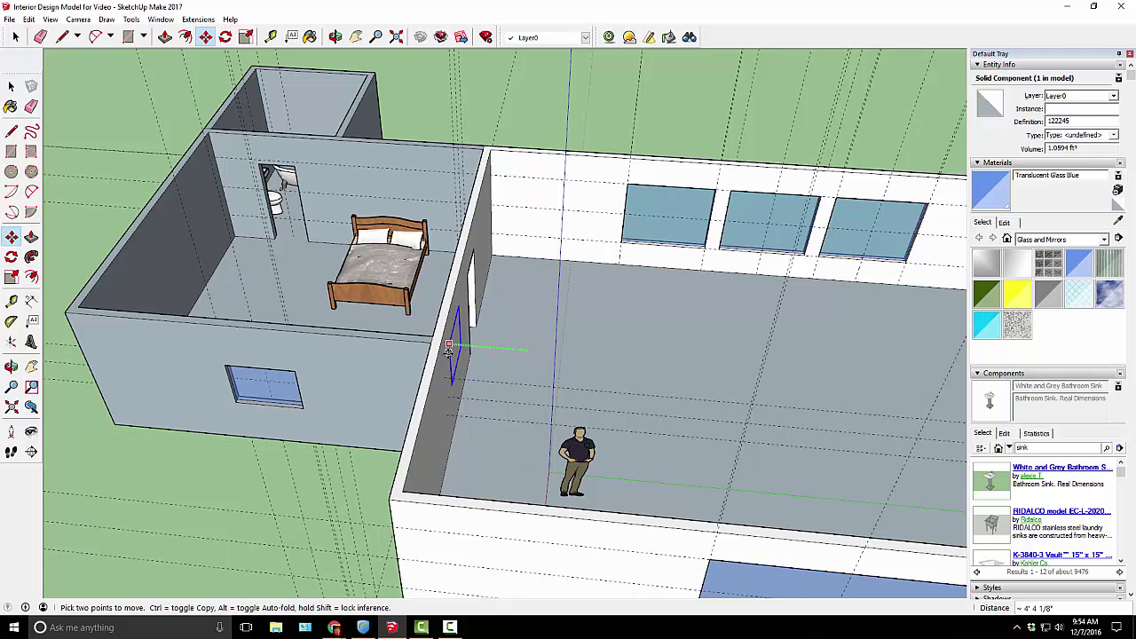
Move the painting .1 out from the wall along the green axis so its face sits clear of the wall surface
{"action": "scroll", "coordinate": [449, 349], "scroll_direction": "up", "scroll_amount": 5}
{"action": "middle_click_drag", "start_coordinate": [462, 346], "coordinate": [347, 325]}
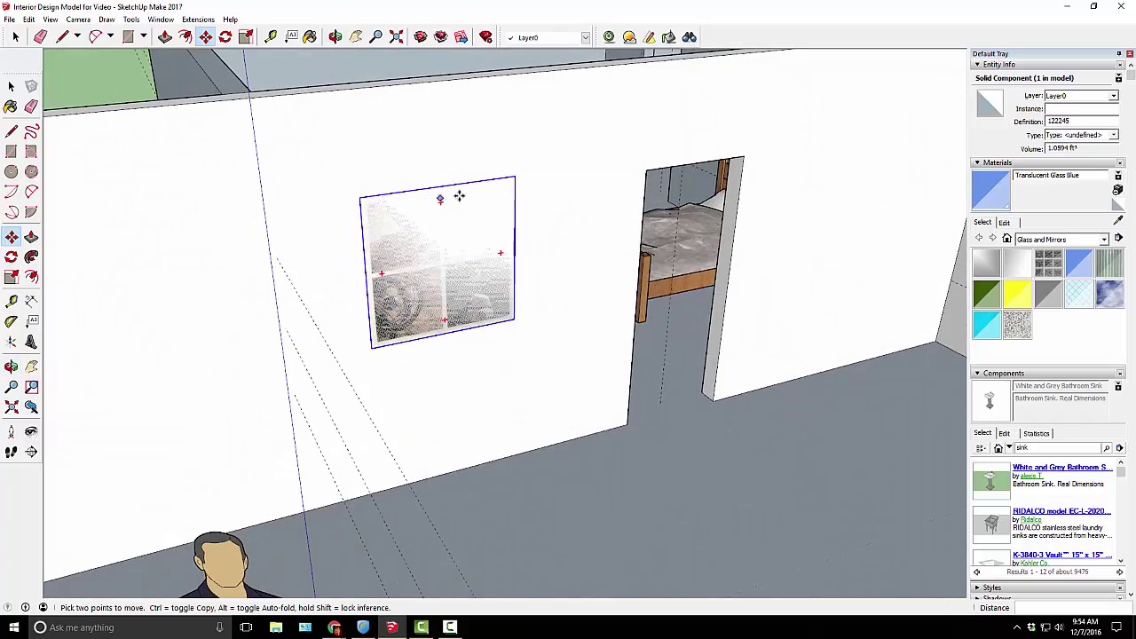
{"action": "middle_click_drag", "start_coordinate": [382, 248], "coordinate": [647, 272]}
{"action": "left_click", "coordinate": [595, 263]}
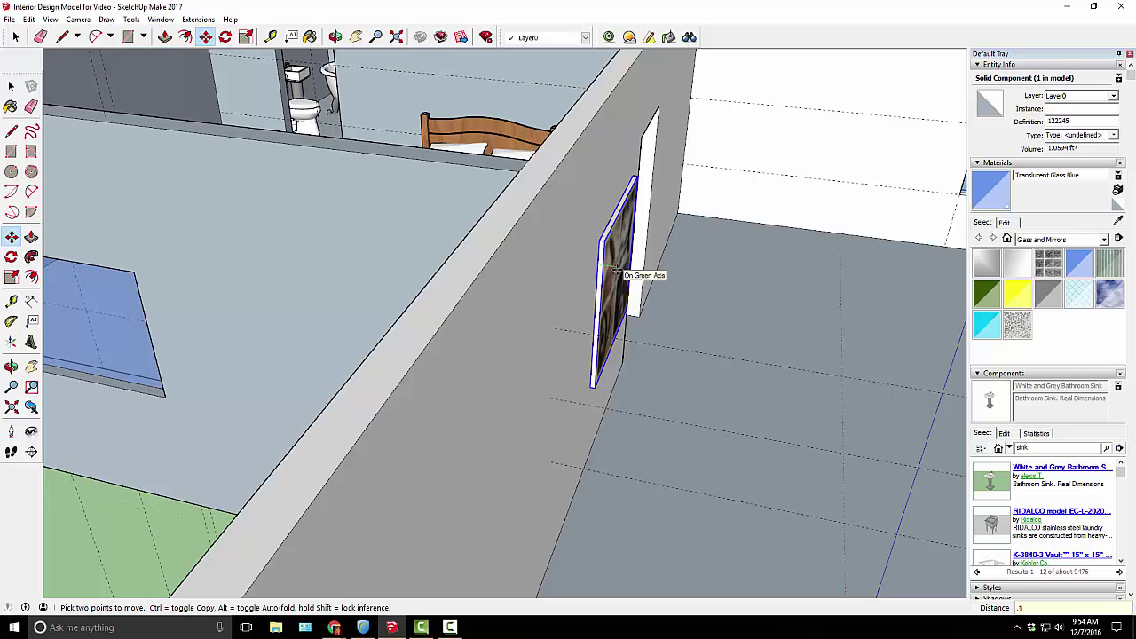
{"action": "key", "text": "Return"}
{"action": "middle_click_drag", "start_coordinate": [712, 287], "coordinate": [324, 479]}
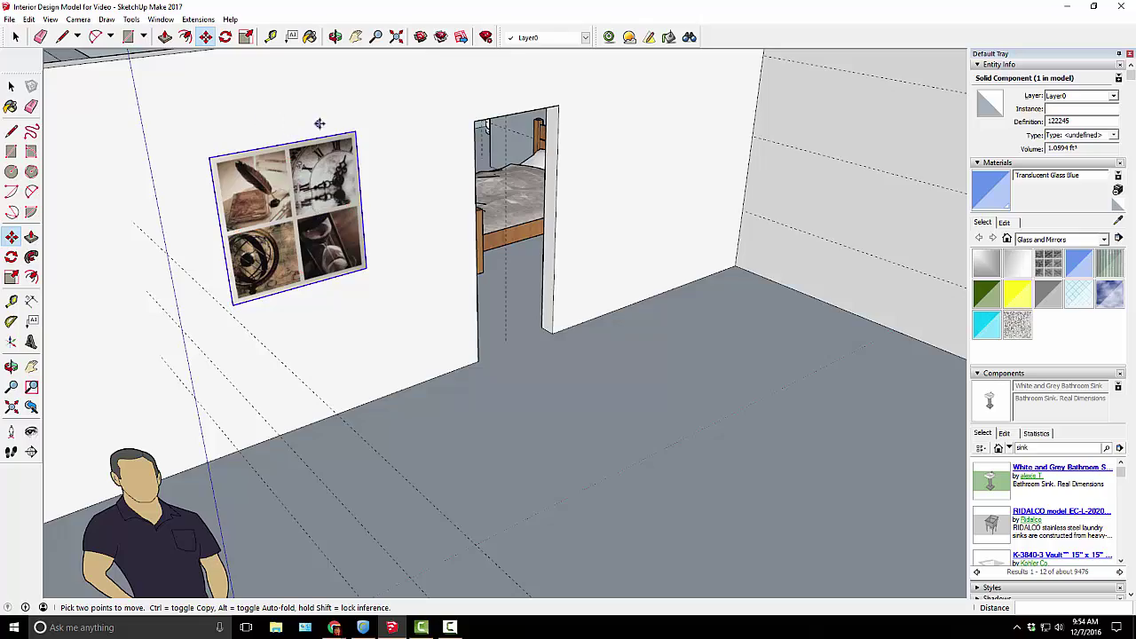
Move the painting another 1 out from the wall so its side edge stands clear of the surface
{"action": "middle_click_drag", "start_coordinate": [253, 185], "coordinate": [441, 241]}
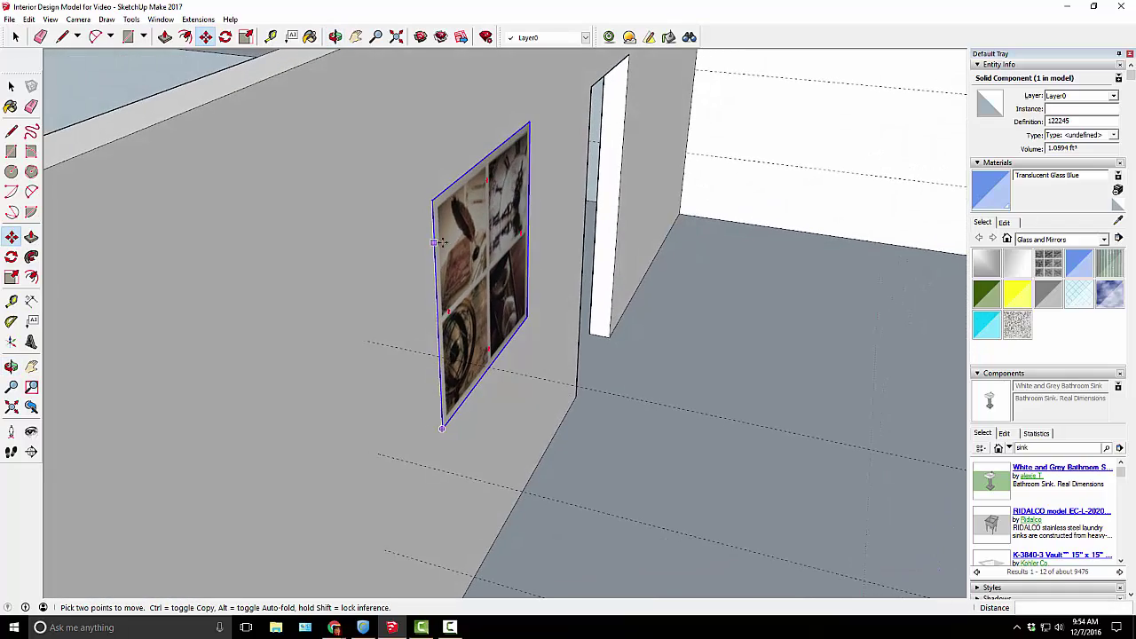
{"action": "type", "text": "1"}
{"action": "key", "text": "Return"}
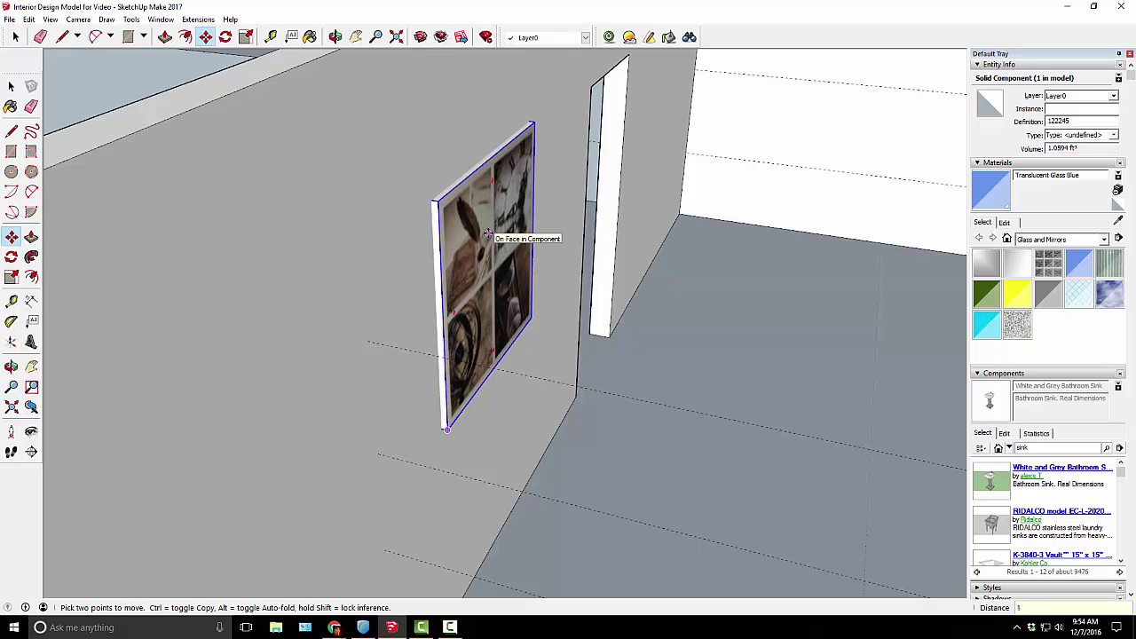
{"action": "middle_click_drag", "start_coordinate": [447, 242], "coordinate": [471, 221]}
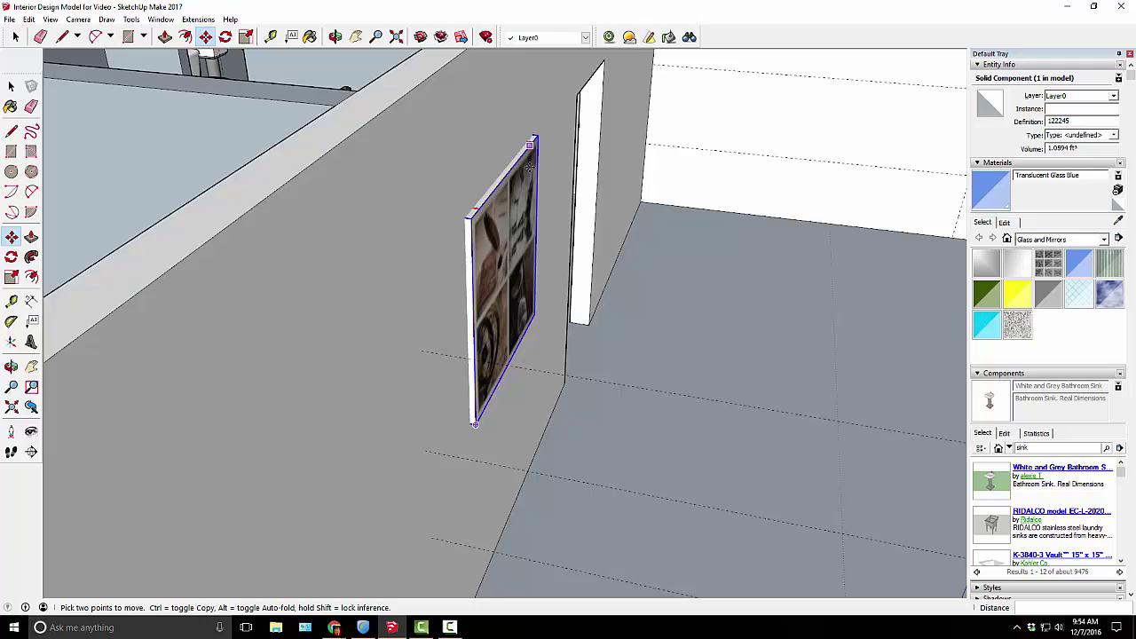
{"action": "middle_click_drag", "start_coordinate": [529, 167], "coordinate": [426, 264]}
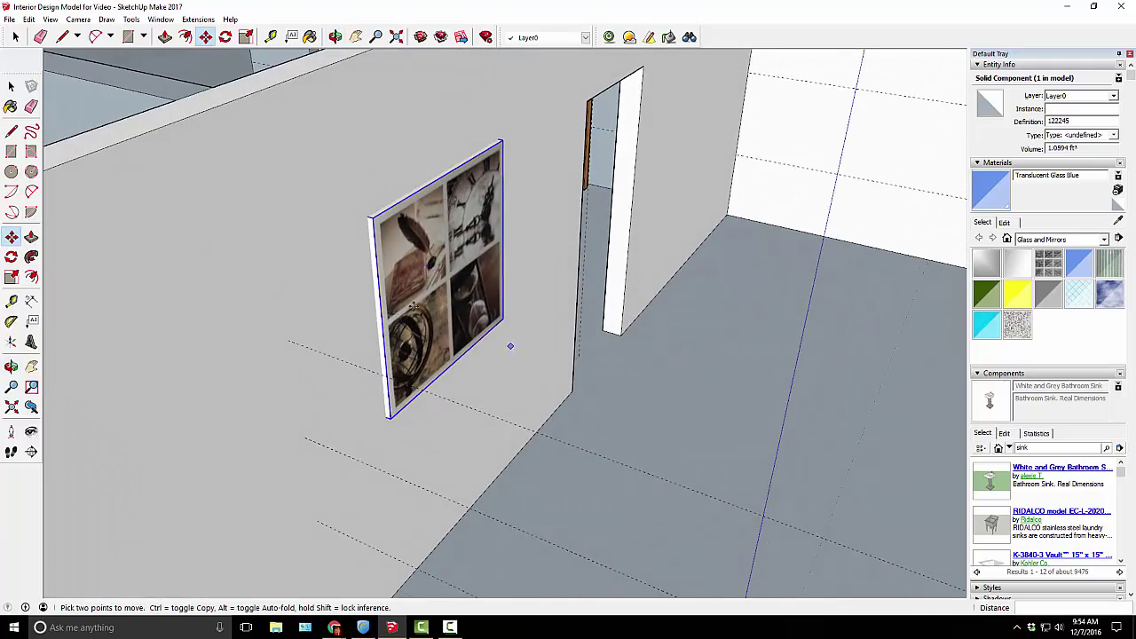
{"action": "middle_click_drag", "start_coordinate": [413, 306], "coordinate": [448, 277]}
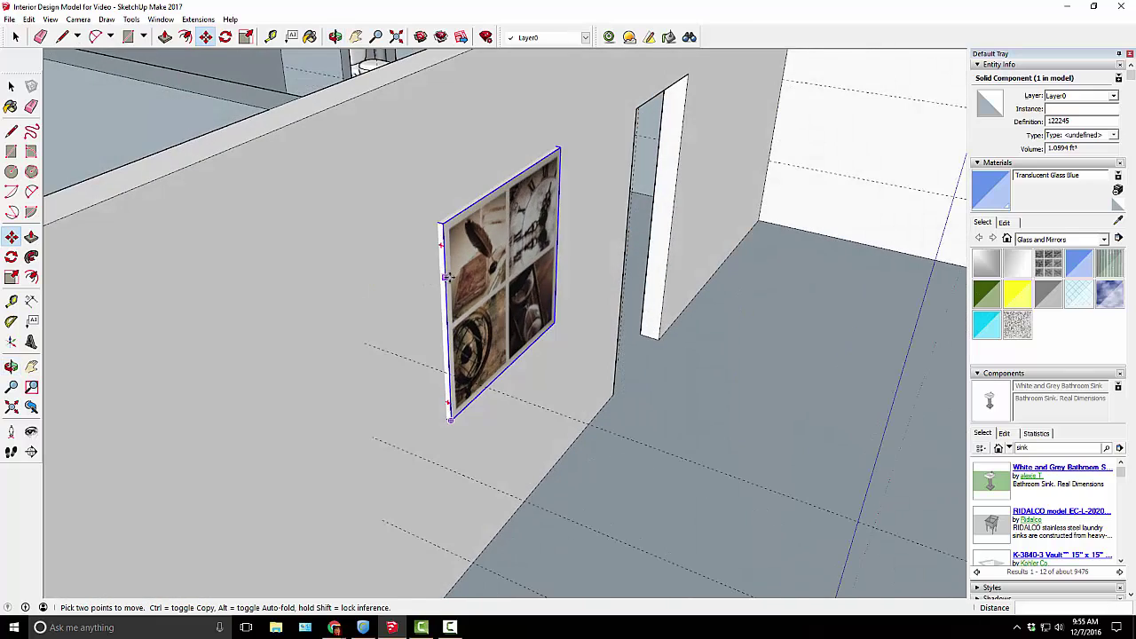
{"action": "left_click_drag", "start_coordinate": [448, 277], "coordinate": [508, 286]}
Search the components for "rug" and place the Reversible Rug on the main room's floor
{"action": "middle_click_drag", "start_coordinate": [502, 295], "coordinate": [561, 340]}
{"action": "scroll", "coordinate": [396, 274], "scroll_direction": "down", "scroll_amount": 3}
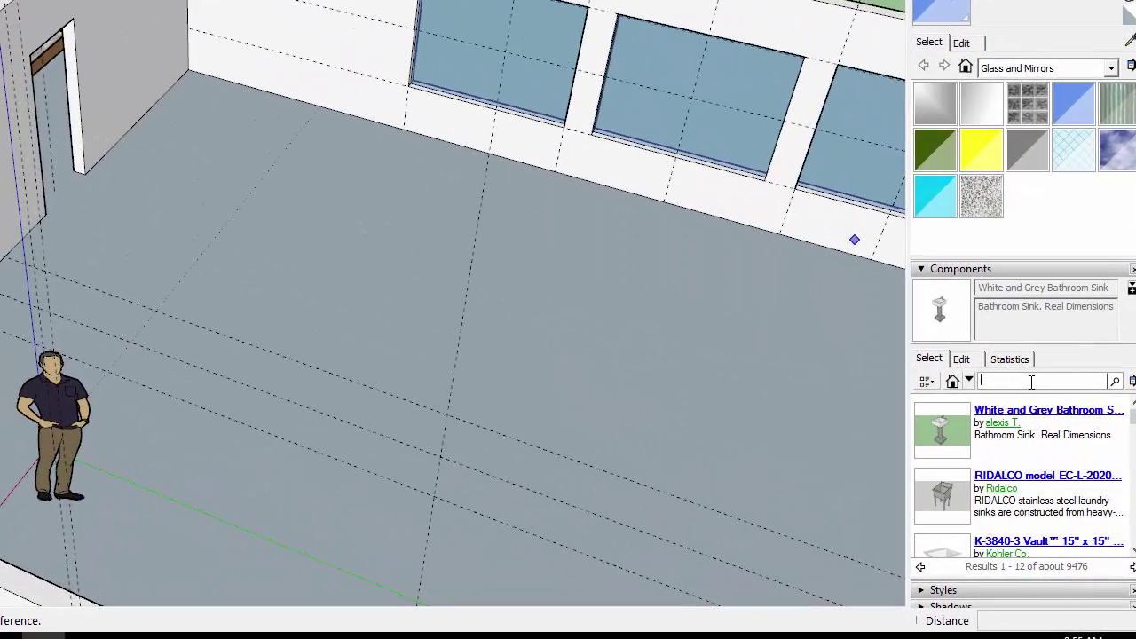
{"action": "left_click", "coordinate": [1031, 380]}
{"action": "type", "text": "rug"}
{"action": "key", "text": "Return"}
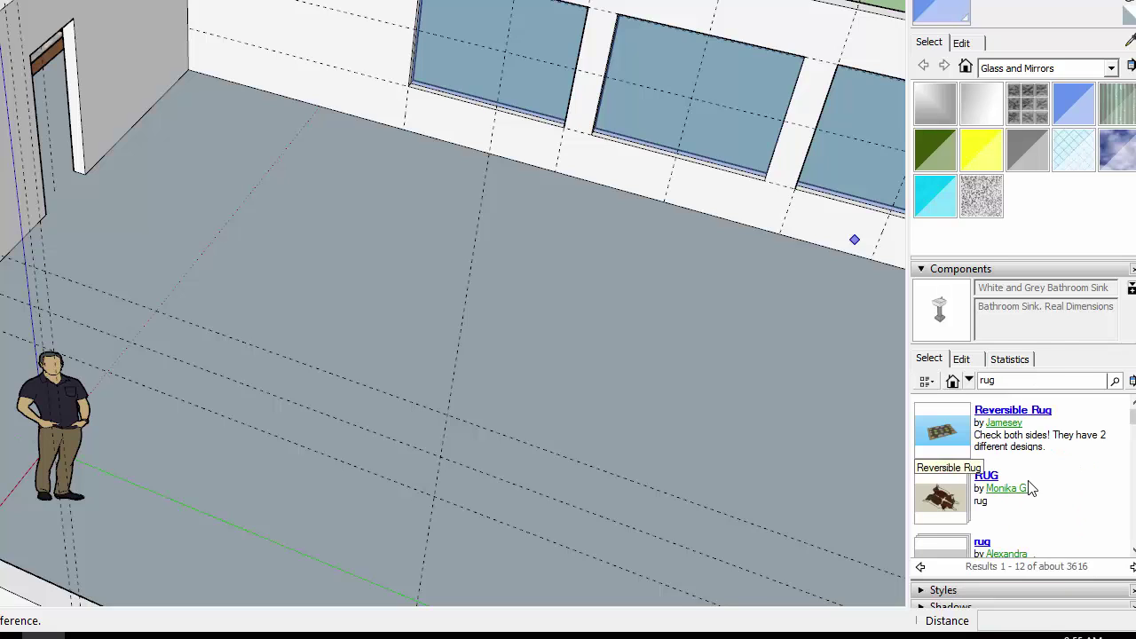
{"action": "left_click", "coordinate": [944, 428]}
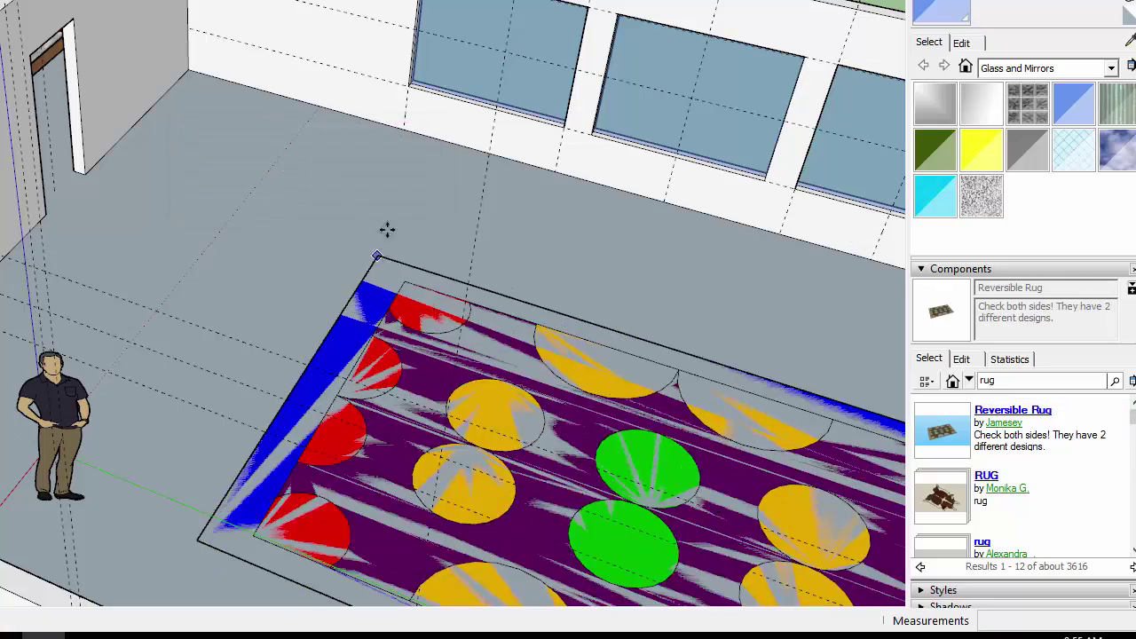
{"action": "left_click", "coordinate": [303, 178]}
Raise the rug .1 above the floor along the vertical axis so its pattern sits clear of the floor surface
{"action": "mouse_move", "coordinate": [232, 295]}
{"action": "middle_mouse_down"}
{"action": "mouse_move", "coordinate": [521, 387]}
{"action": "mouse_move", "coordinate": [524, 337]}
{"action": "mouse_move", "coordinate": [258, 274]}
{"action": "mouse_move", "coordinate": [637, 317]}
{"action": "mouse_move", "coordinate": [687, 223]}
{"action": "mouse_move", "coordinate": [591, 182]}
{"action": "mouse_move", "coordinate": [417, 252]}
{"action": "middle_mouse_up"}
{"action": "scroll", "coordinate": [417, 252], "scroll_direction": "up", "scroll_amount": 3}
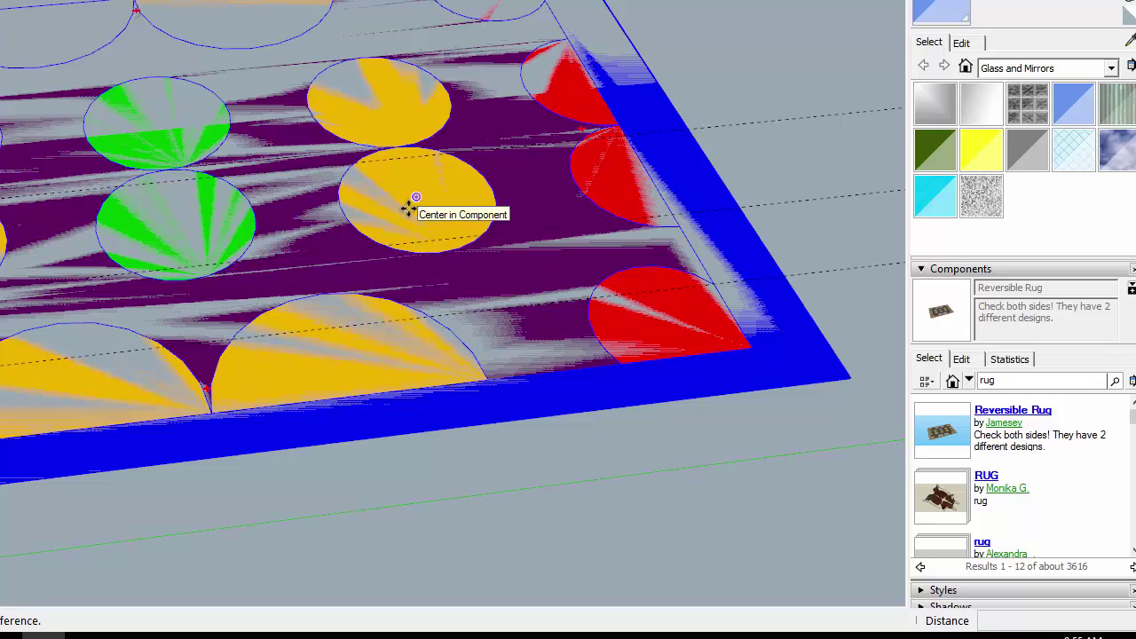
{"action": "mouse_move", "coordinate": [340, 289]}
{"action": "middle_mouse_down"}
{"action": "mouse_move", "coordinate": [331, 228]}
{"action": "mouse_move", "coordinate": [334, 272]}
{"action": "middle_mouse_up"}
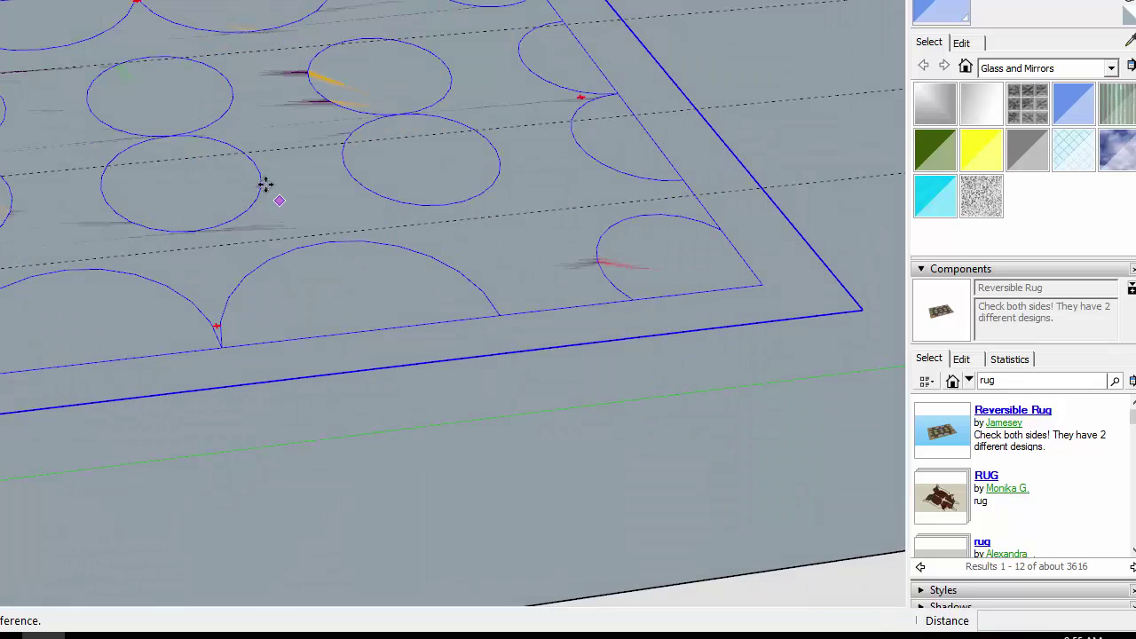
{"action": "left_click", "coordinate": [317, 221]}
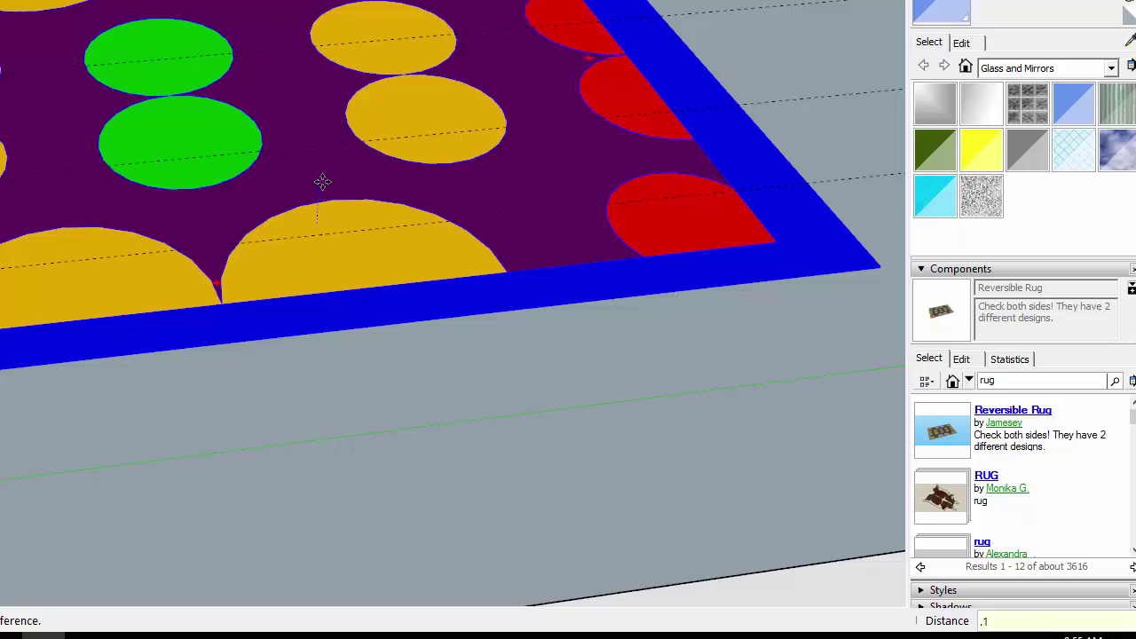
{"action": "key", "text": "Return"}
{"action": "middle_click_drag", "start_coordinate": [559, 308], "coordinate": [468, 261]}
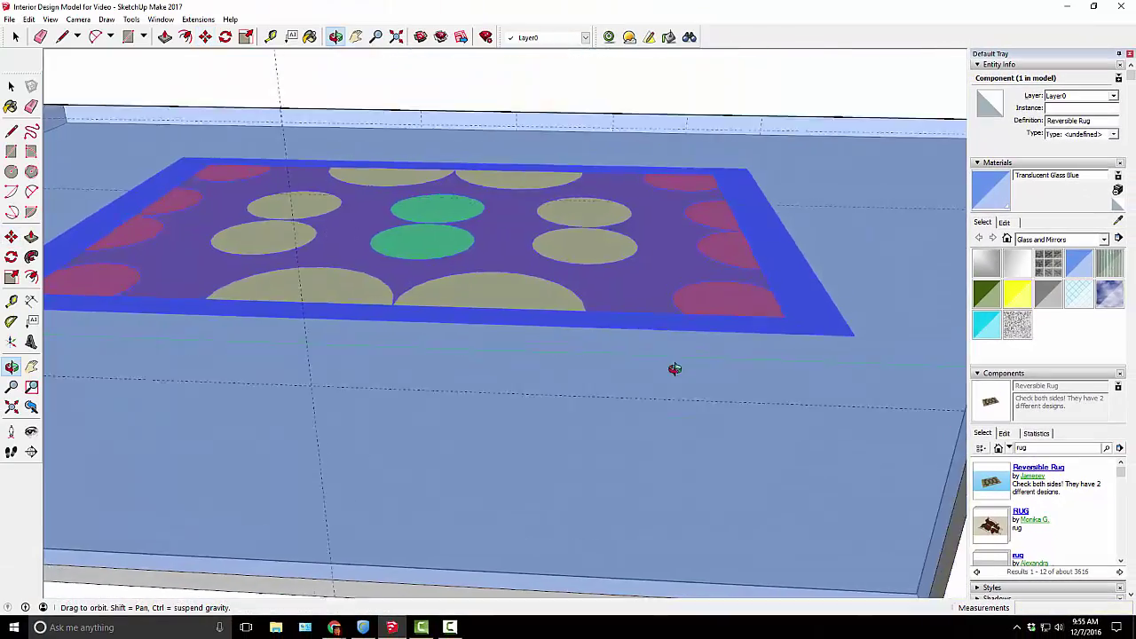
{"action": "middle_click_drag", "start_coordinate": [674, 369], "coordinate": [791, 422]}
{"action": "middle_click_drag", "start_coordinate": [488, 346], "coordinate": [30, 277]}
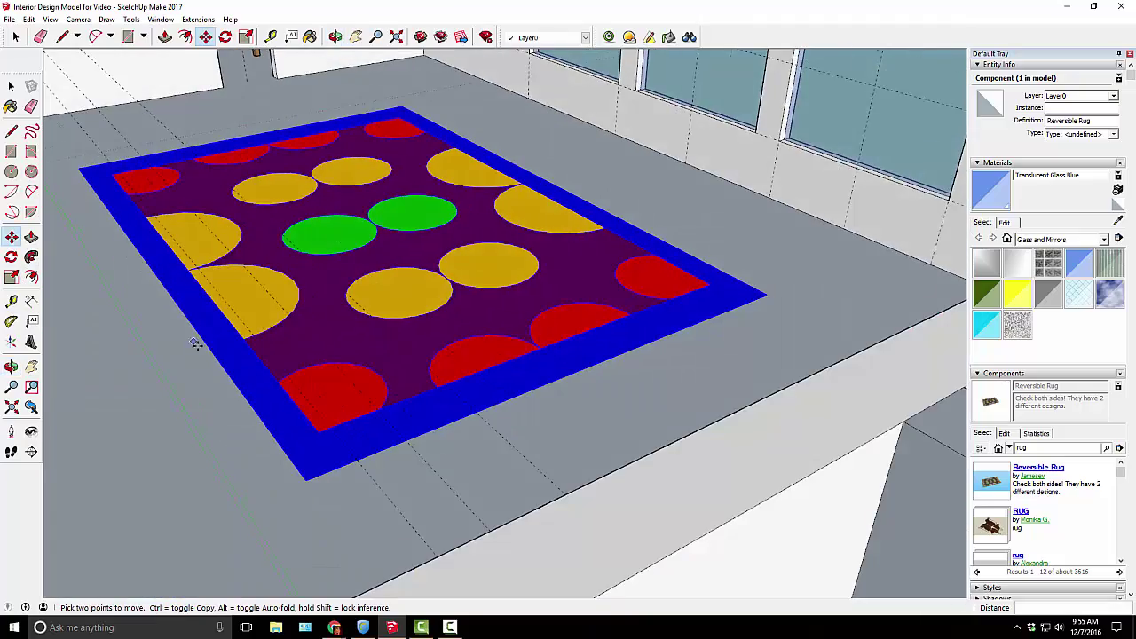
Select the painting on the main room's wall and try to rotate it about its centre in the plane of the wall
{"action": "middle_click_drag", "start_coordinate": [194, 343], "coordinate": [570, 487]}
{"action": "scroll", "coordinate": [537, 408], "scroll_direction": "down", "scroll_amount": 5}
{"action": "middle_click_drag", "start_coordinate": [514, 396], "coordinate": [749, 374], "text": "shift"}
{"action": "middle_click_drag", "start_coordinate": [565, 364], "coordinate": [949, 528]}
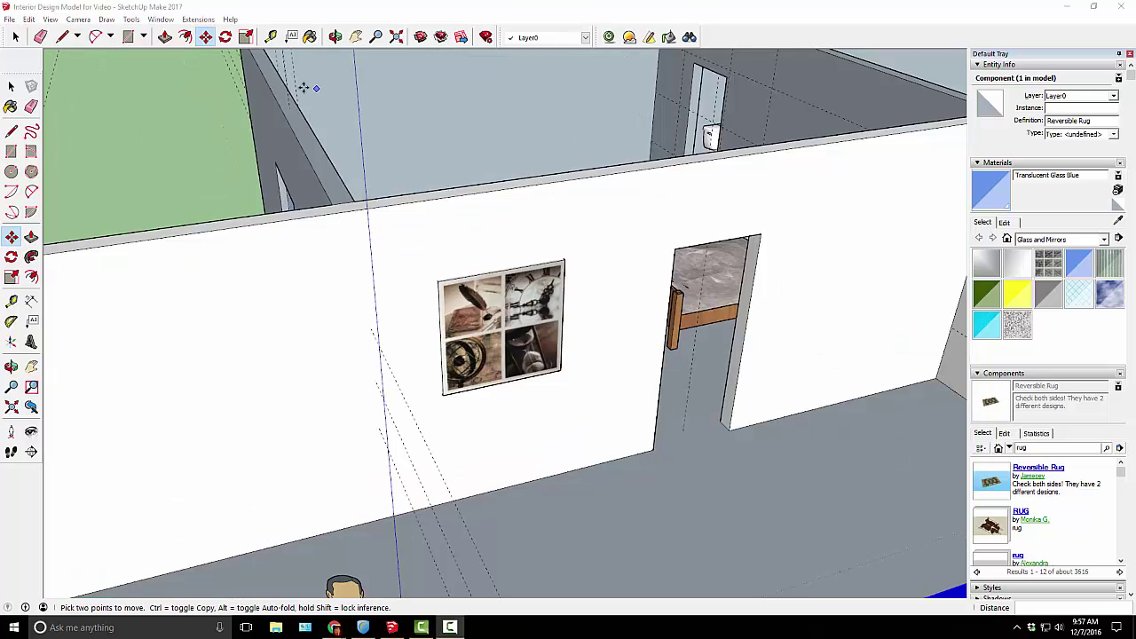
{"action": "middle_click_drag", "start_coordinate": [406, 224], "coordinate": [696, 347]}
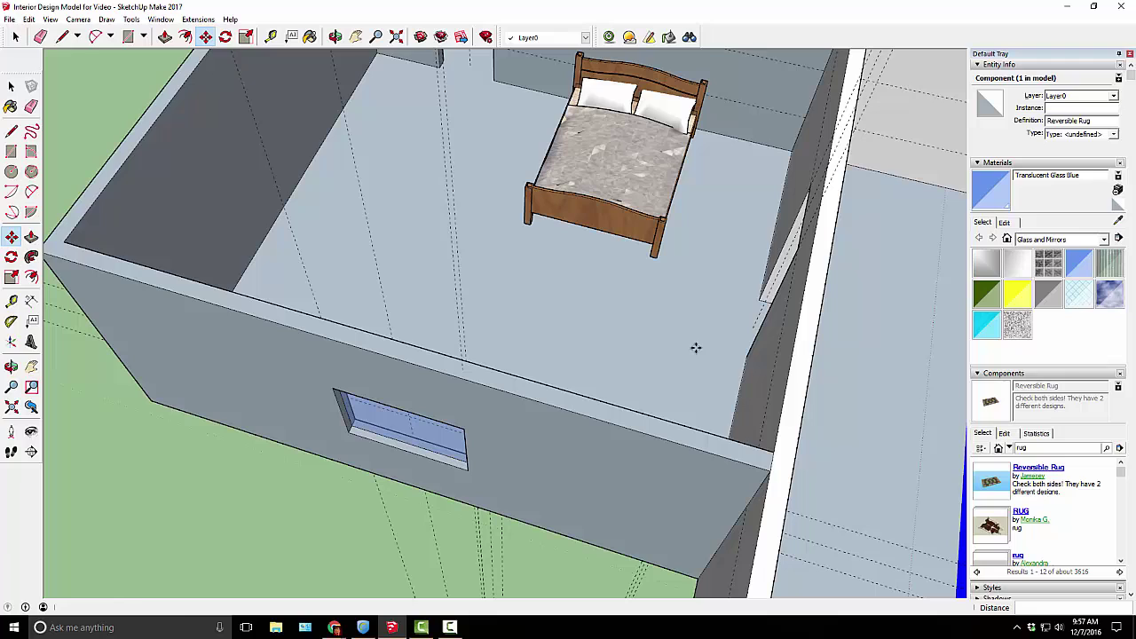
{"action": "middle_click_drag", "start_coordinate": [819, 304], "coordinate": [355, 44]}
{"action": "left_click", "coordinate": [17, 36]}
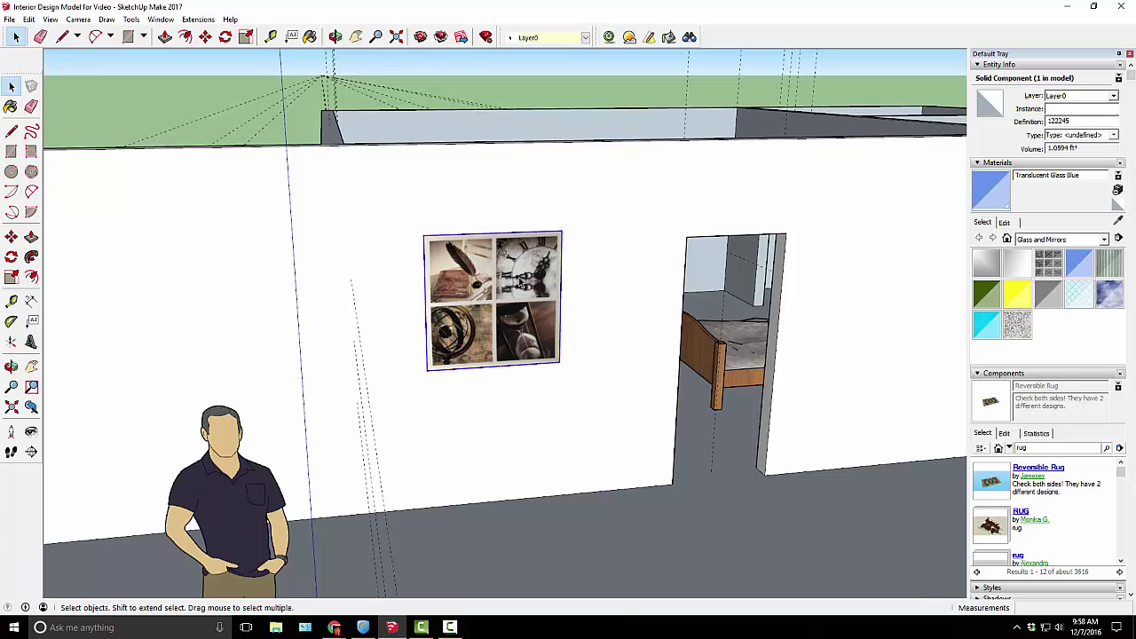
{"action": "scroll", "coordinate": [520, 284], "scroll_direction": "up", "scroll_amount": 3}
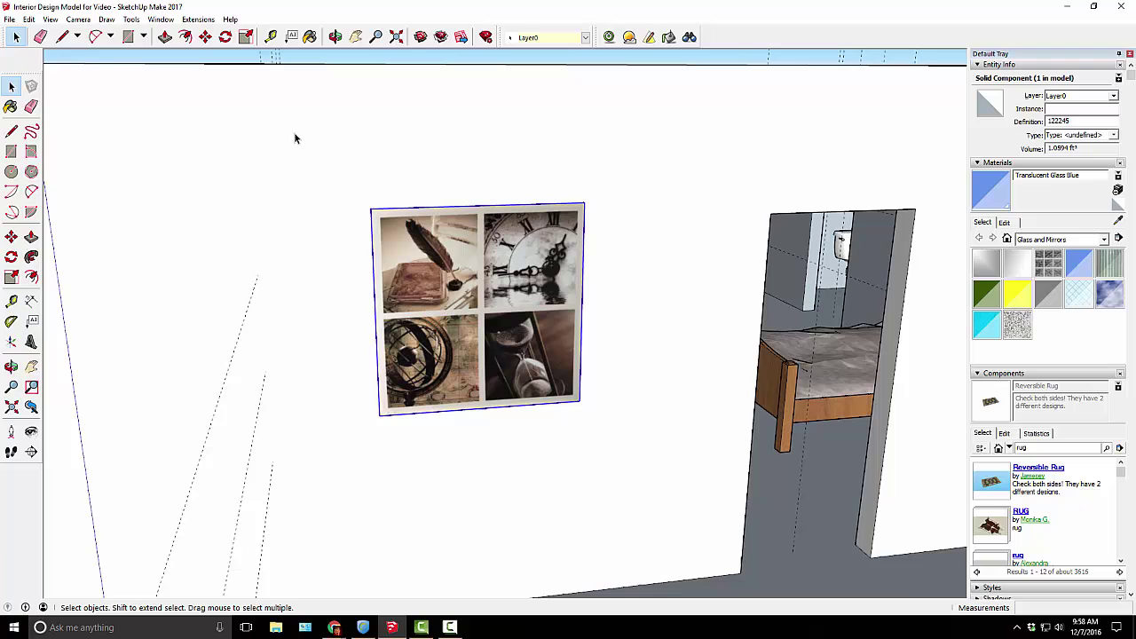
{"action": "left_click", "coordinate": [225, 38]}
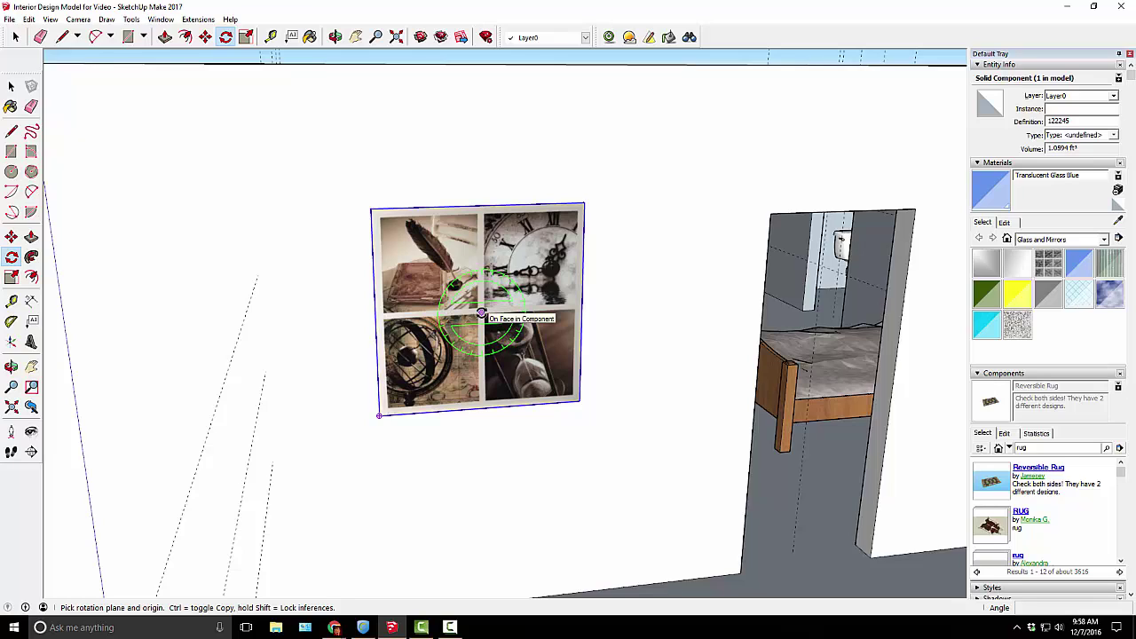
{"action": "left_click", "coordinate": [480, 311]}
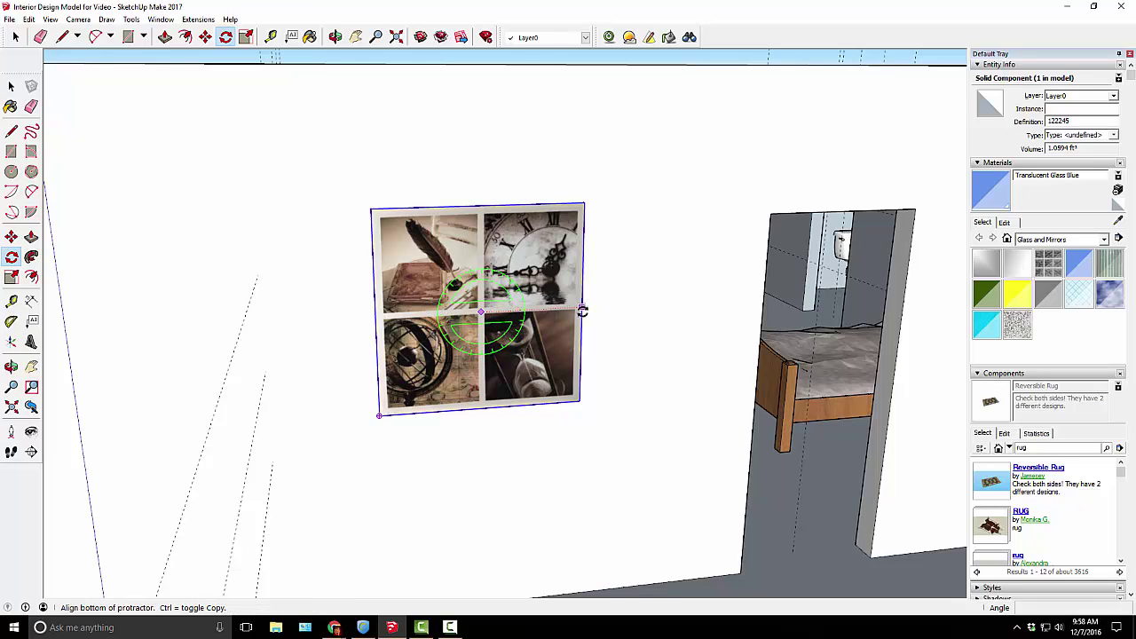
{"action": "left_click", "coordinate": [649, 306]}
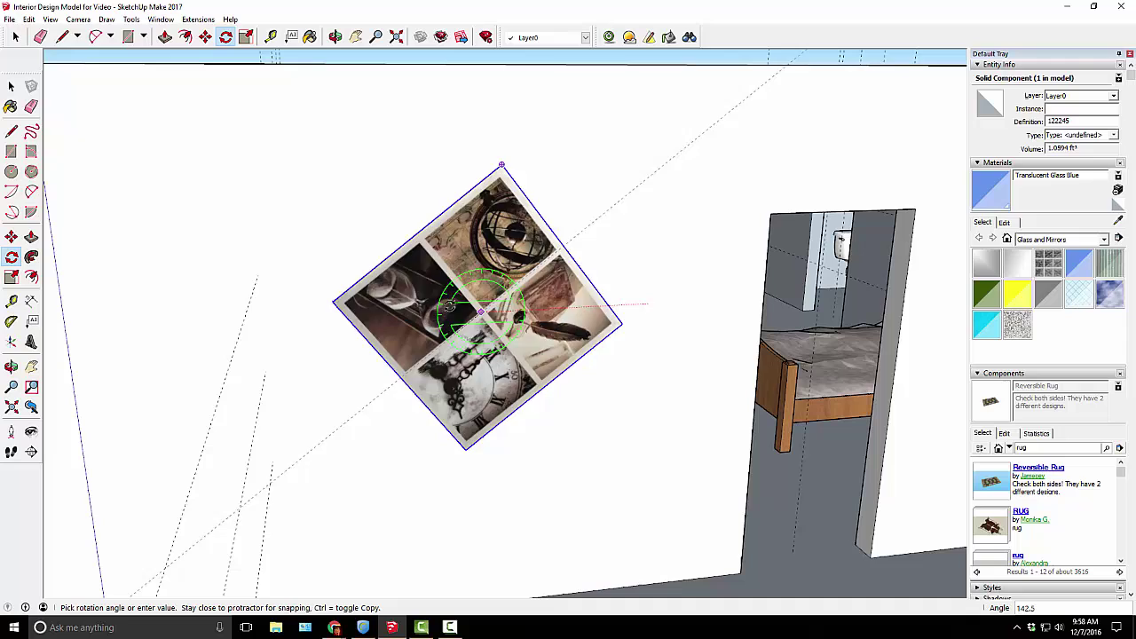
{"action": "key", "text": "Escape"}
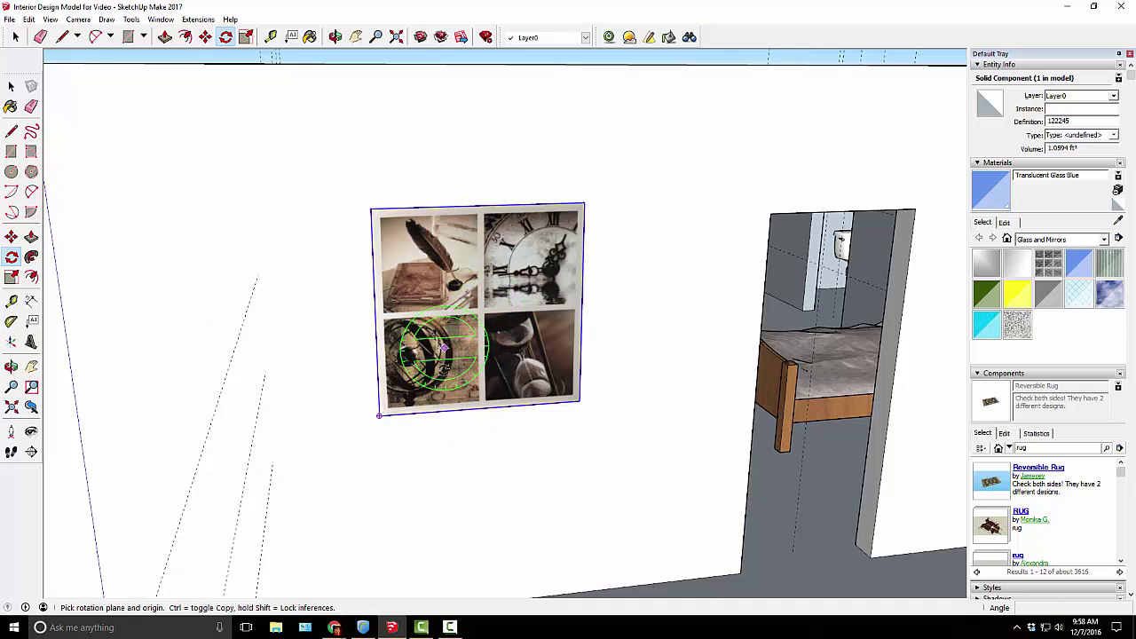
Move the painting away from the wall out into the main room so its back and side edges are accessible
{"action": "middle_click_drag", "start_coordinate": [450, 337], "coordinate": [367, 118]}
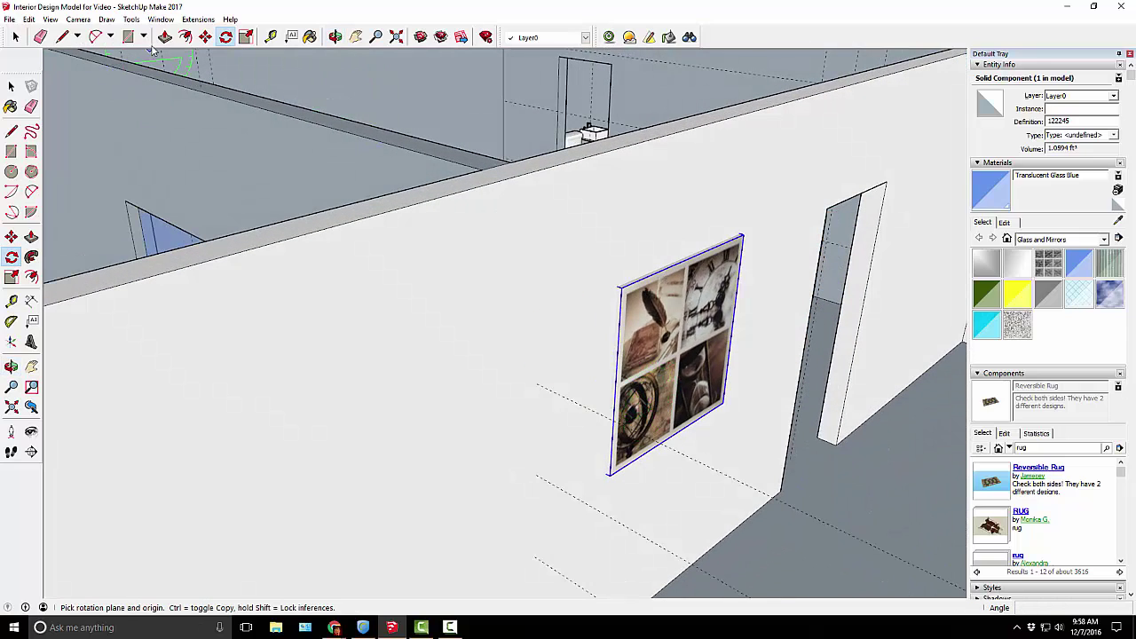
{"action": "left_click", "coordinate": [205, 37]}
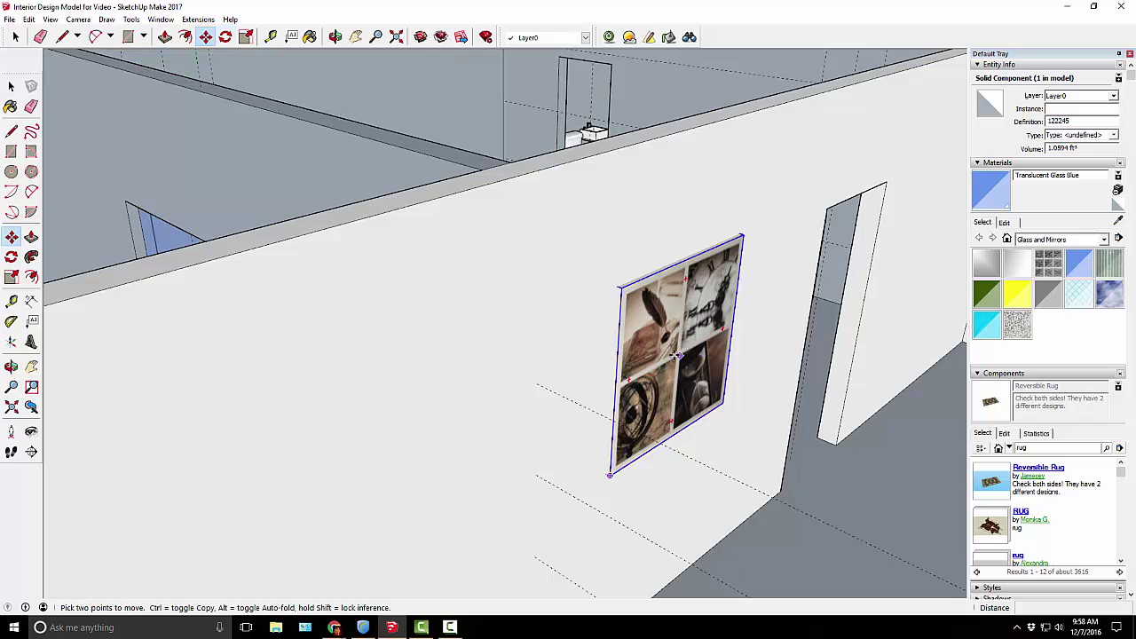
{"action": "left_click_drag", "start_coordinate": [679, 355], "coordinate": [846, 422]}
{"action": "middle_click_drag", "start_coordinate": [693, 409], "coordinate": [578, 204]}
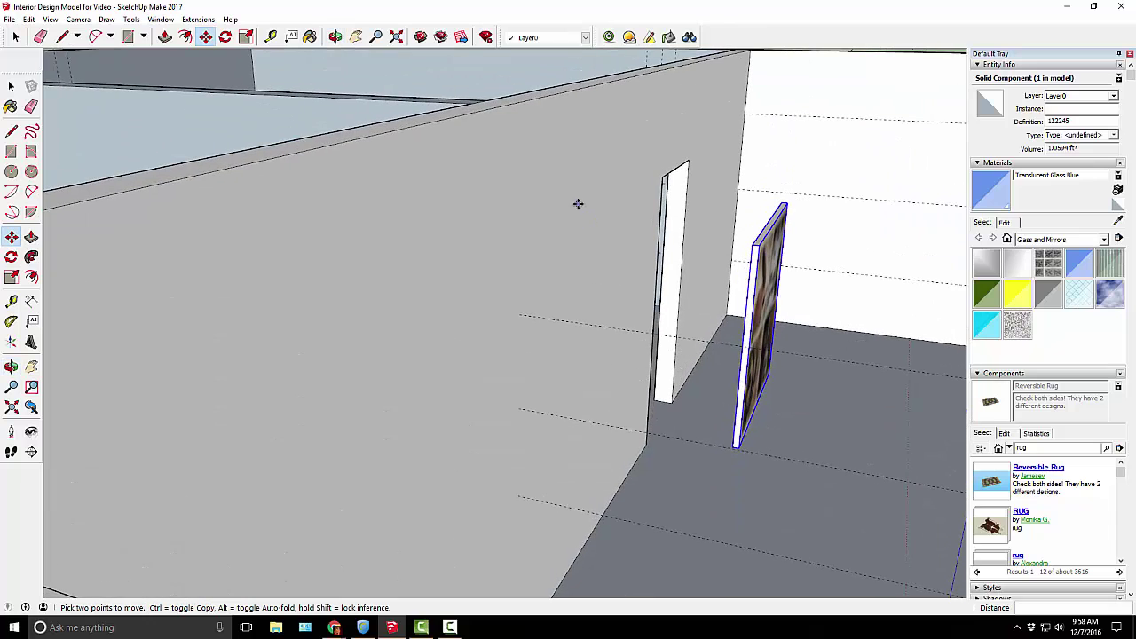
Try to tilt the painting about the red axis from its side edge, and undo its move away from the wall
{"action": "left_click", "coordinate": [226, 37]}
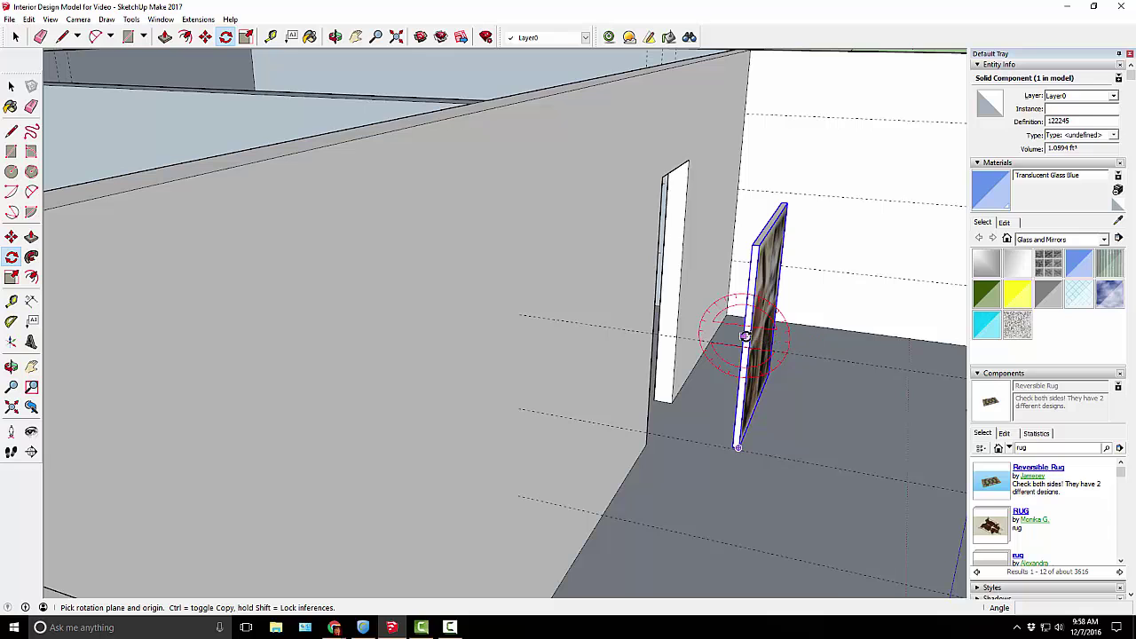
{"action": "left_click", "coordinate": [841, 352]}
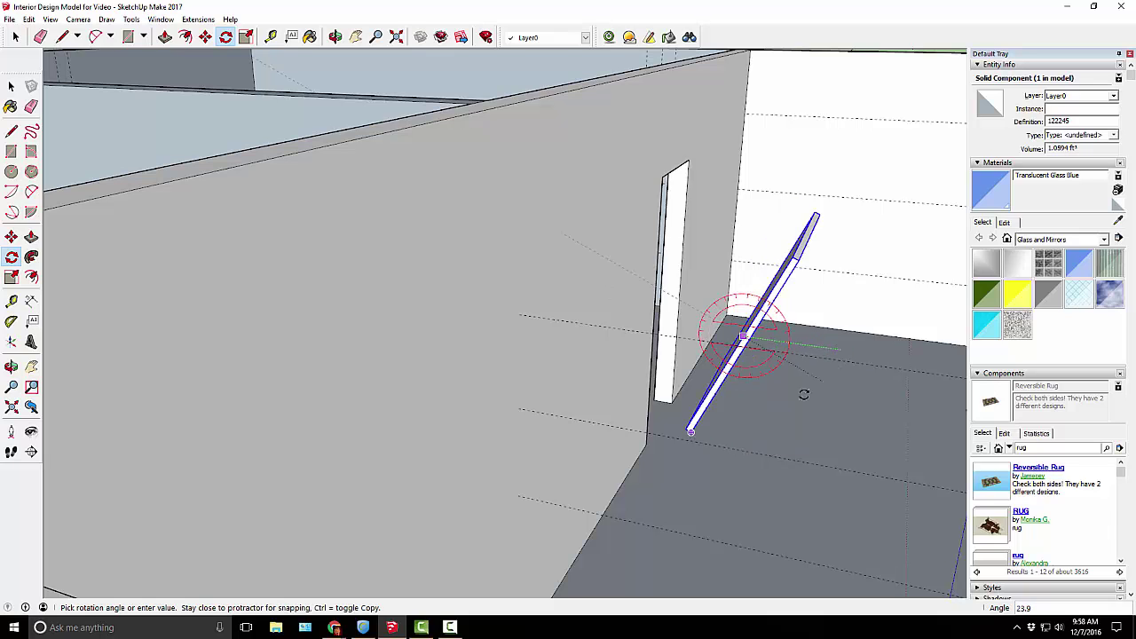
{"action": "left_click", "coordinate": [799, 340]}
{"action": "middle_click_drag", "start_coordinate": [798, 340], "coordinate": [667, 338]}
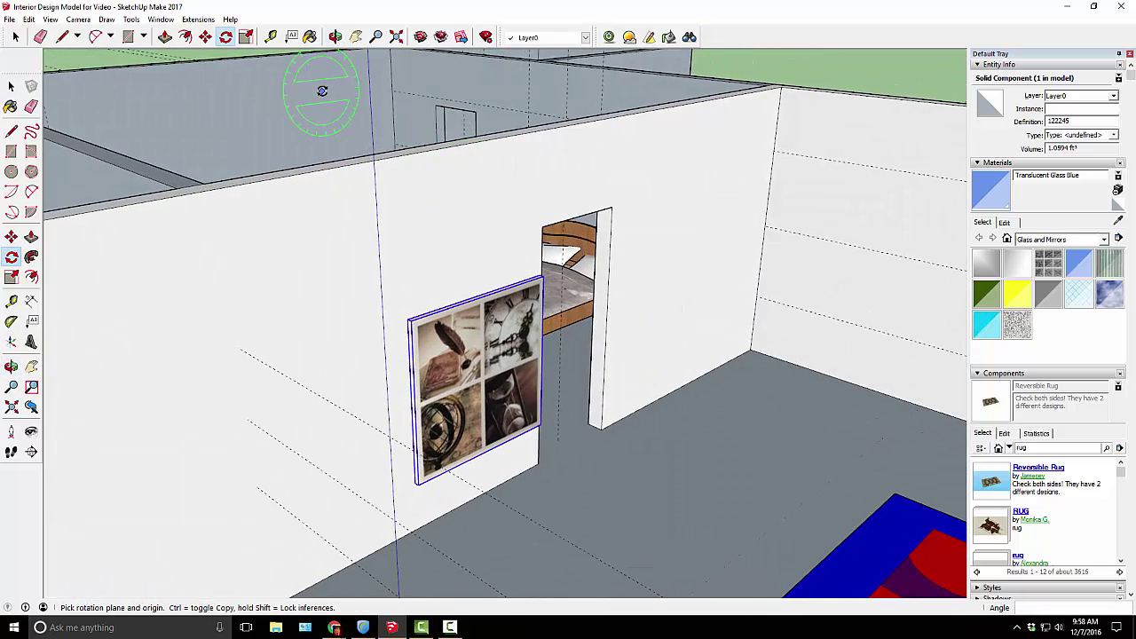
{"action": "key", "text": "ctrl+z"}
Examine the whole house from several angles, covering the bedroom, the main room with its rug and painting, and the empty adjoining room
{"action": "middle_click_drag", "start_coordinate": [307, 257], "coordinate": [725, 348]}
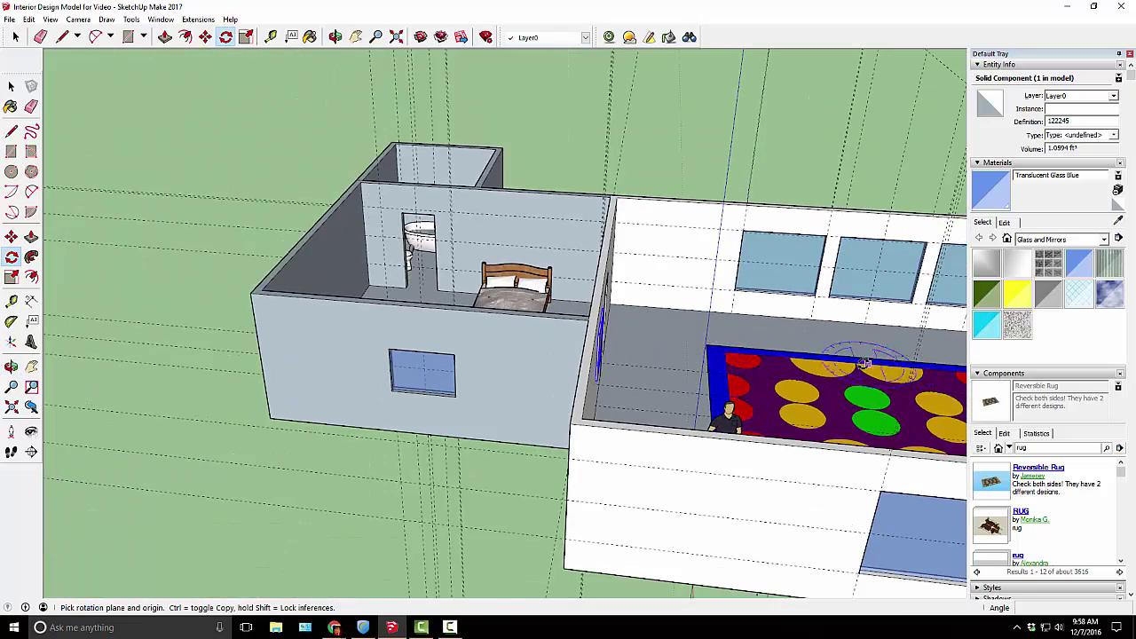
{"action": "middle_click_drag", "start_coordinate": [863, 364], "coordinate": [266, 186]}
{"action": "middle_click_drag", "start_coordinate": [328, 244], "coordinate": [436, 271]}
{"action": "key", "text": "q"}
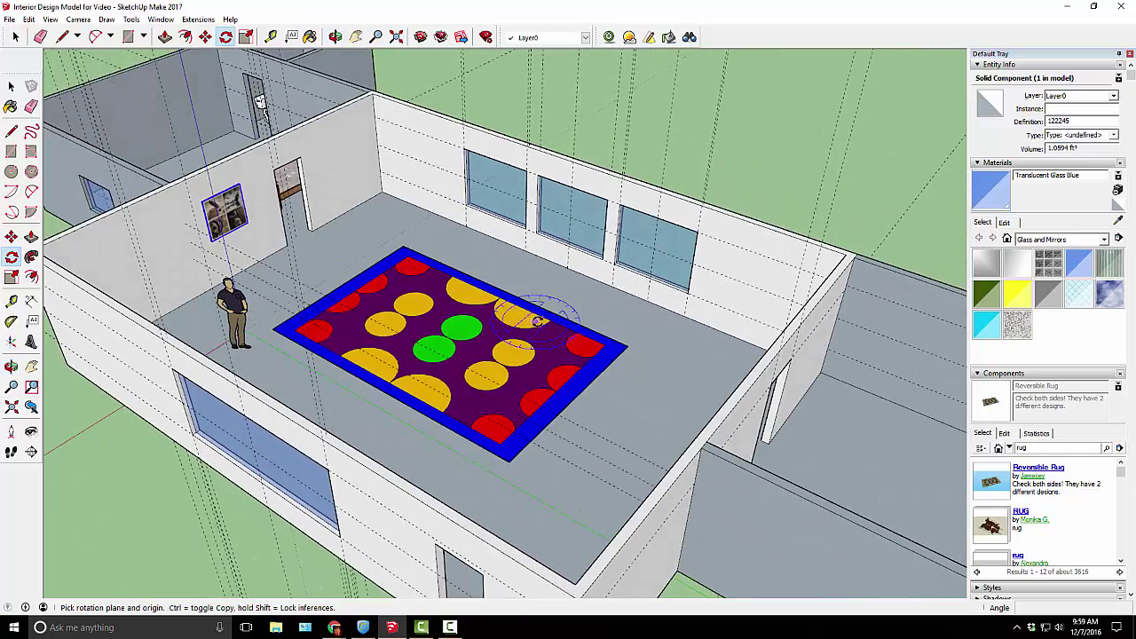
{"action": "middle_click_drag", "start_coordinate": [298, 269], "coordinate": [330, 285]}
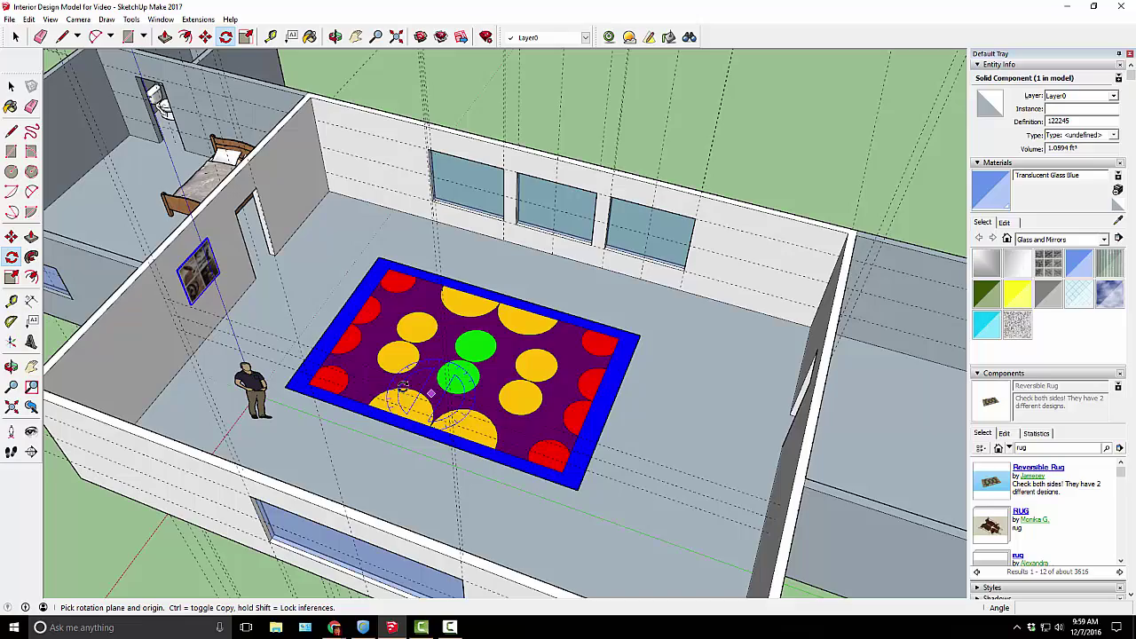
{"action": "middle_click_drag", "start_coordinate": [397, 401], "coordinate": [372, 334]}
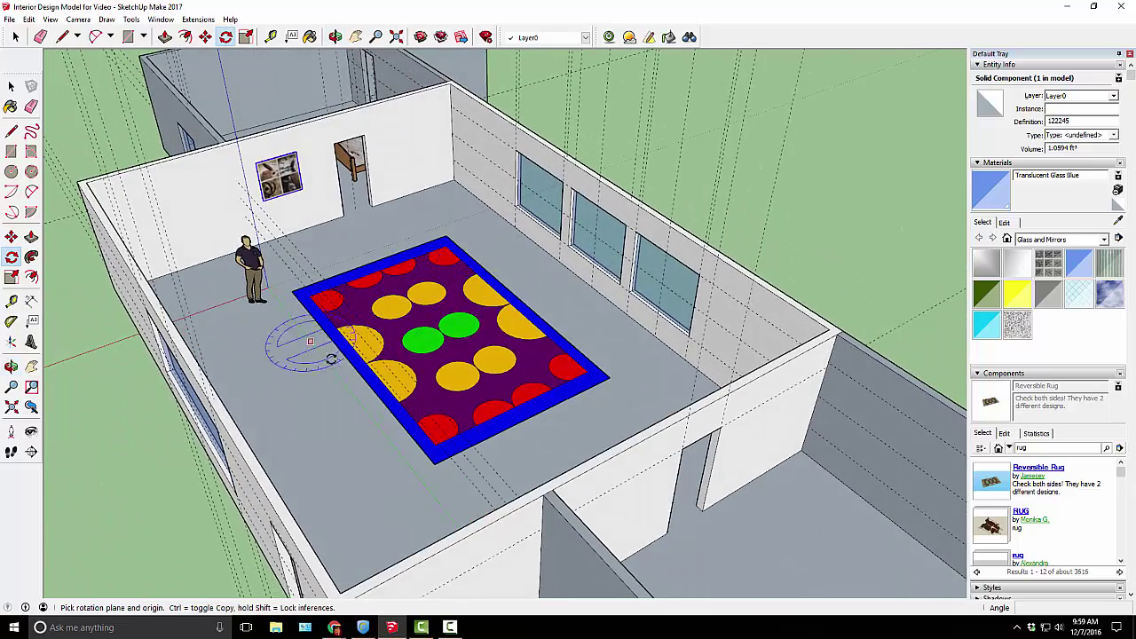
{"action": "middle_click_drag", "start_coordinate": [329, 572], "coordinate": [494, 265]}
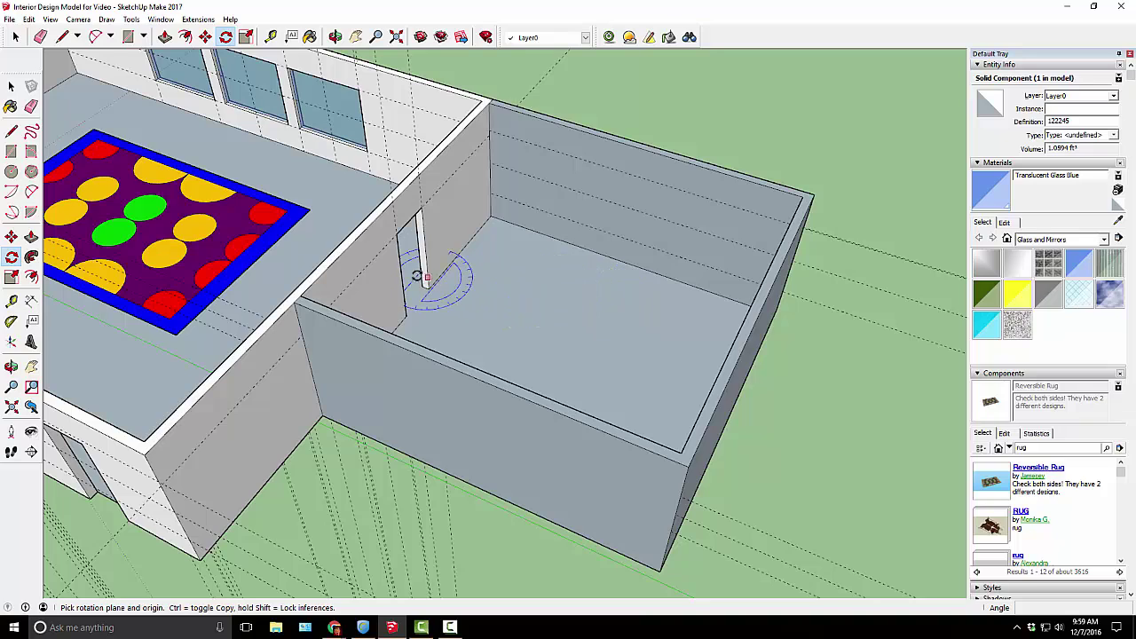
{"action": "middle_click_drag", "start_coordinate": [426, 274], "coordinate": [799, 140]}
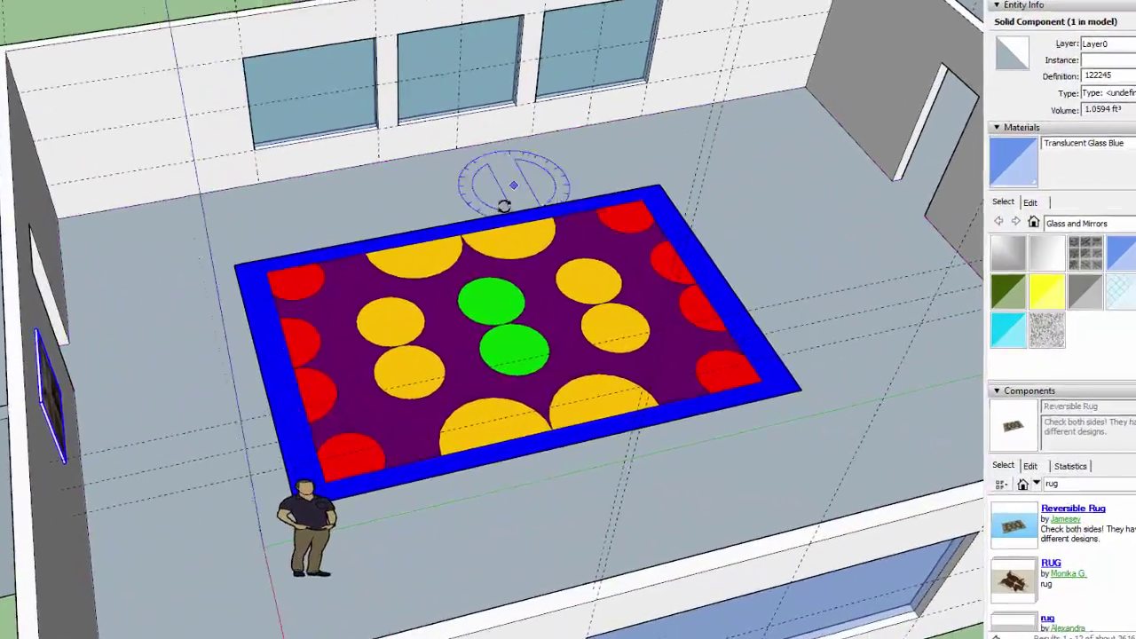
{"action": "scroll", "coordinate": [504, 206], "scroll_direction": "down", "scroll_amount": 2}
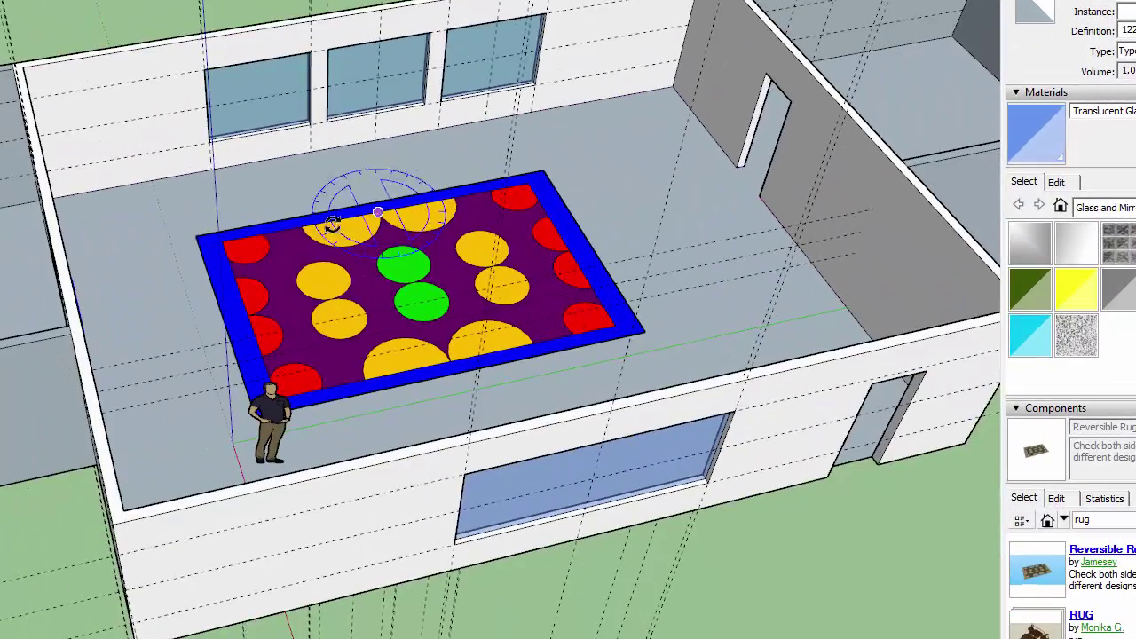
{"action": "middle_click_drag", "start_coordinate": [322, 256], "coordinate": [470, 260], "text": "shift"}
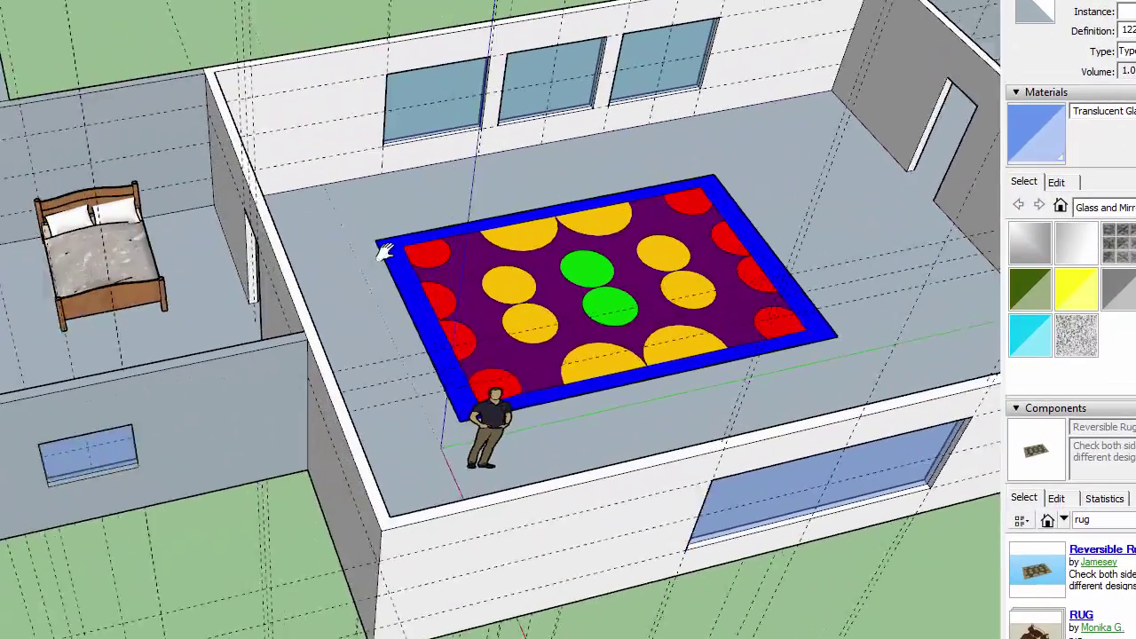
{"action": "middle_click_drag", "start_coordinate": [384, 251], "coordinate": [448, 244], "text": "shift"}
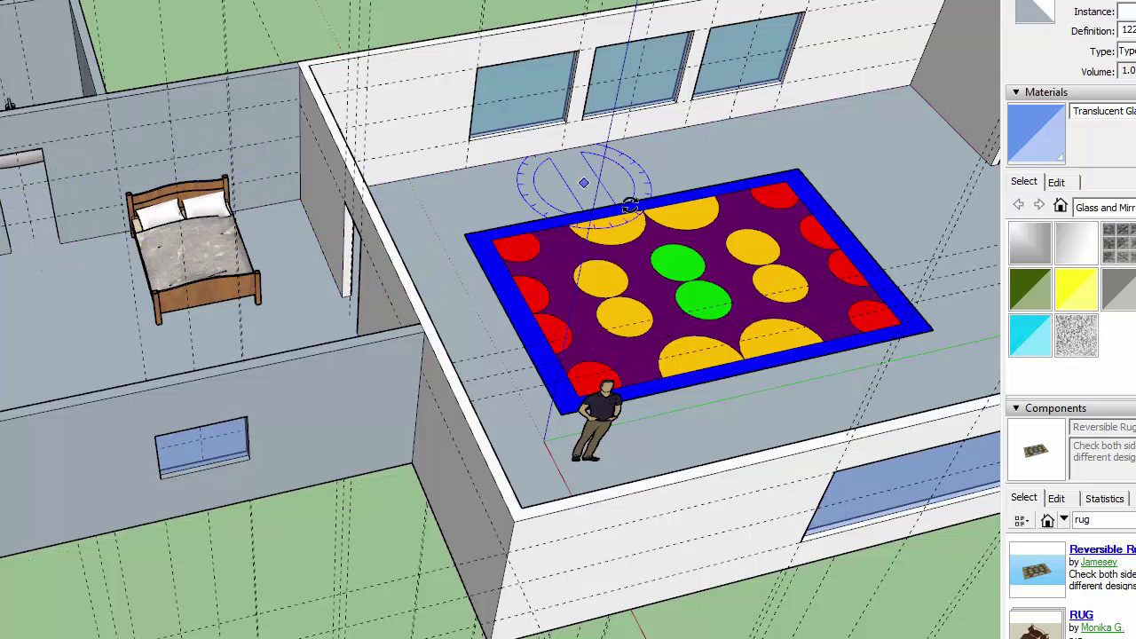
{"action": "middle_click_drag", "start_coordinate": [815, 306], "coordinate": [519, 282], "text": "shift"}
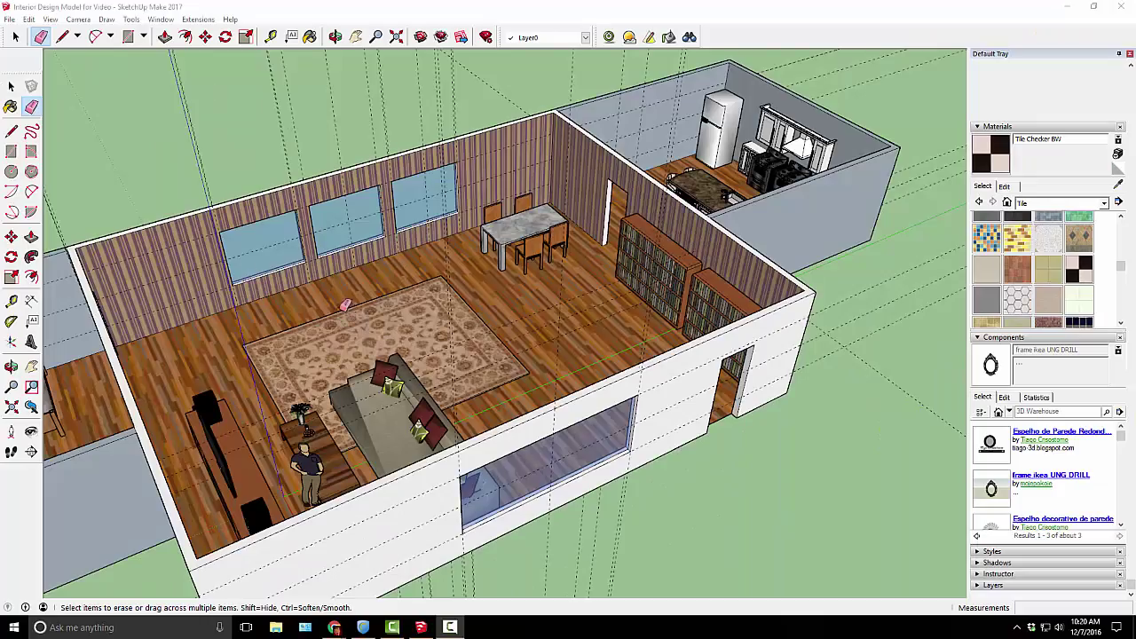
Paint the furnished house's floor with the Wood Floor Light material from the Wood collection
{"action": "middle_click_drag", "start_coordinate": [798, 284], "coordinate": [666, 273]}
{"action": "left_click_drag", "start_coordinate": [666, 273], "coordinate": [315, 304]}
{"action": "mouse_move", "coordinate": [314, 304]}
{"action": "middle_mouse_down"}
{"action": "mouse_move", "coordinate": [797, 346]}
{"action": "mouse_move", "coordinate": [821, 308]}
{"action": "mouse_move", "coordinate": [480, 329]}
{"action": "mouse_move", "coordinate": [511, 426]}
{"action": "mouse_move", "coordinate": [629, 294]}
{"action": "middle_mouse_up"}
{"action": "middle_click_drag", "start_coordinate": [745, 293], "coordinate": [573, 242]}
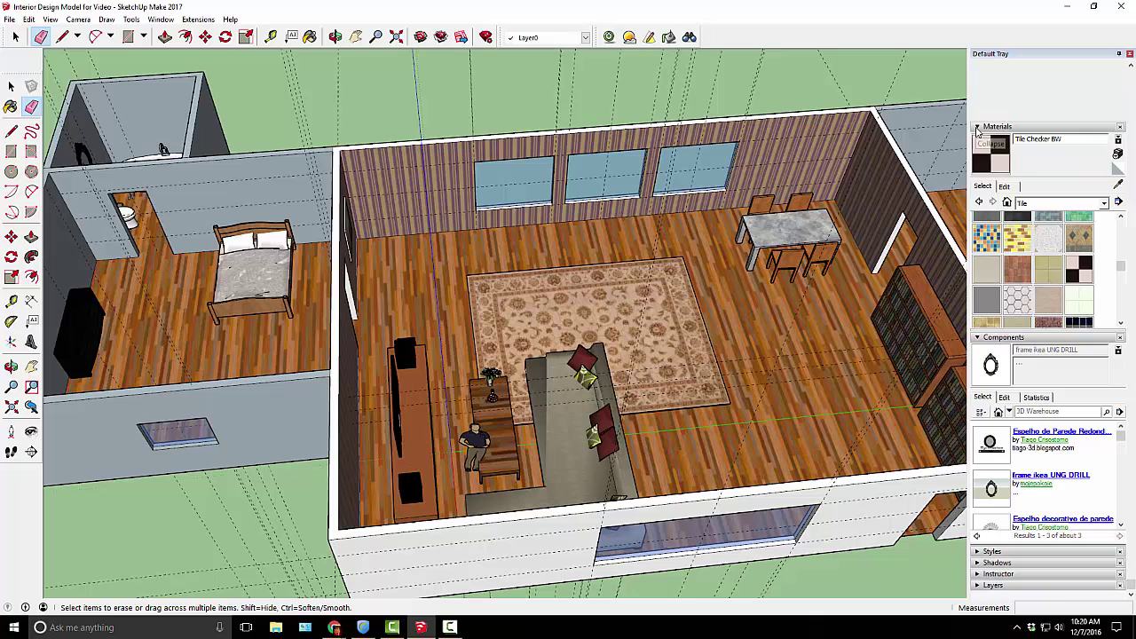
{"action": "left_click", "coordinate": [1069, 203]}
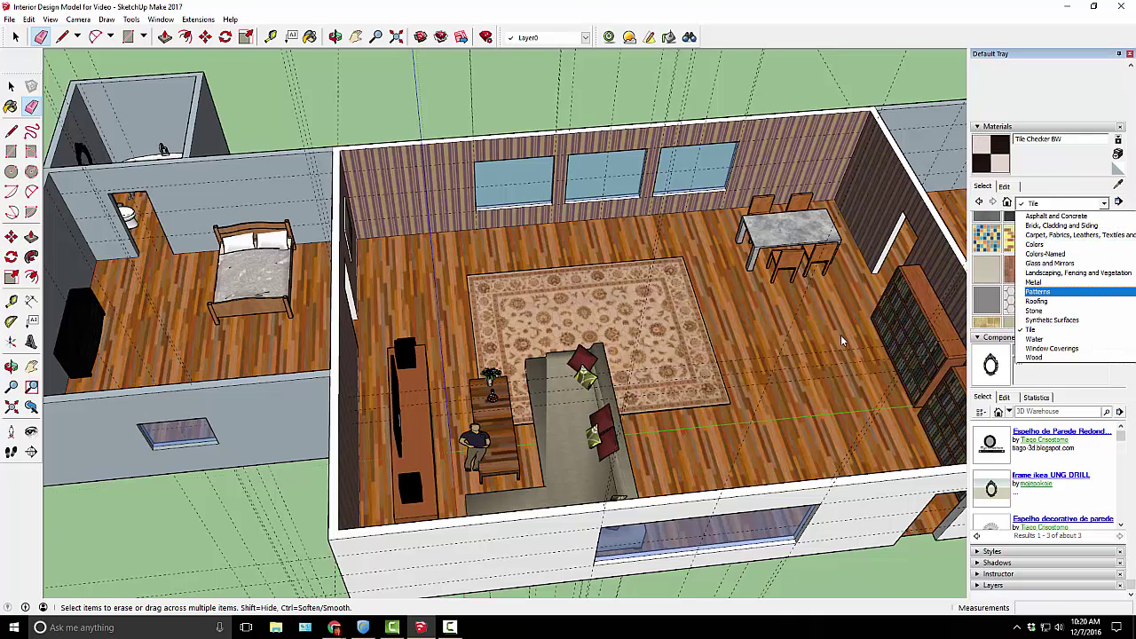
{"action": "left_click", "coordinate": [1043, 358]}
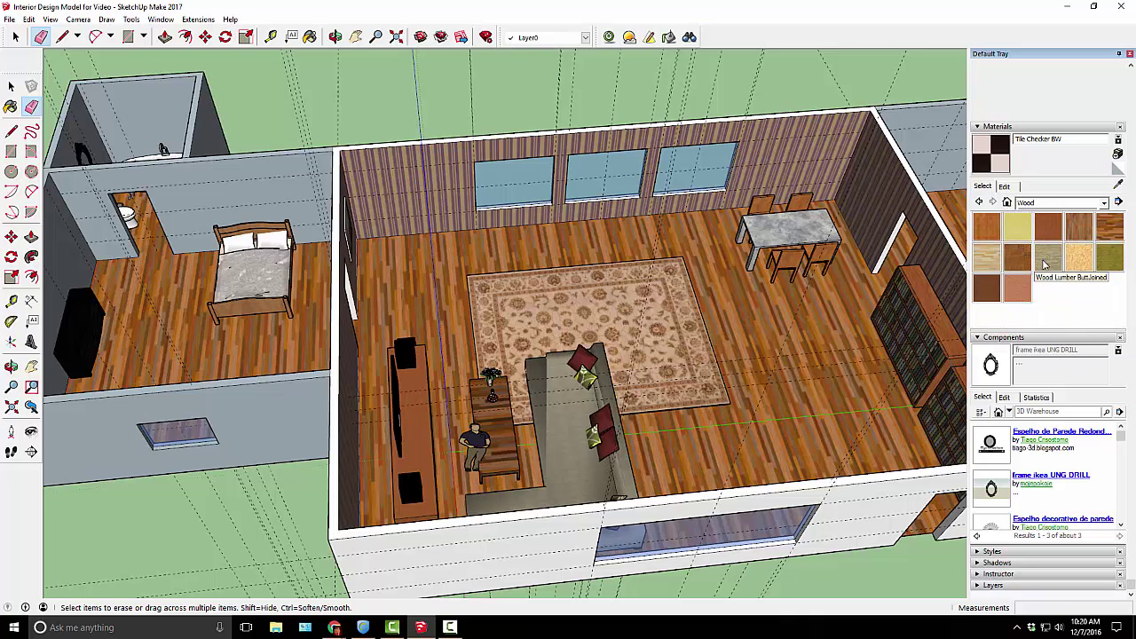
{"action": "left_click", "coordinate": [984, 260]}
{"action": "left_click", "coordinate": [821, 348]}
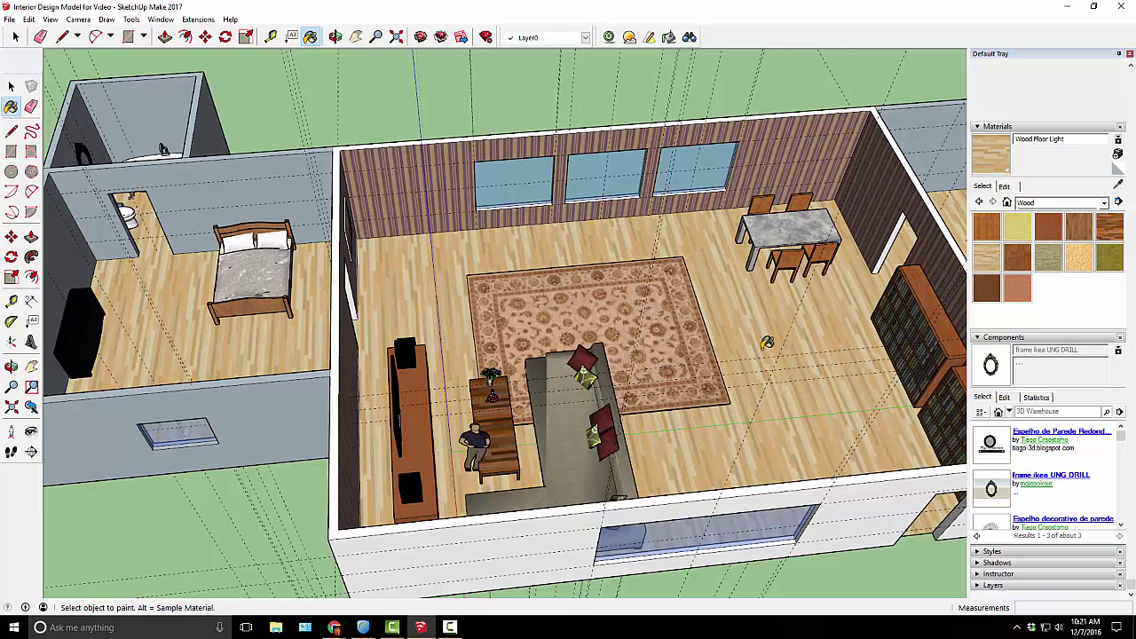
Repaint the floor with the Wood Floor Dark material
{"action": "left_click", "coordinate": [1109, 227]}
{"action": "left_click", "coordinate": [790, 306]}
{"action": "scroll", "coordinate": [772, 319], "scroll_direction": "down", "scroll_amount": 4}
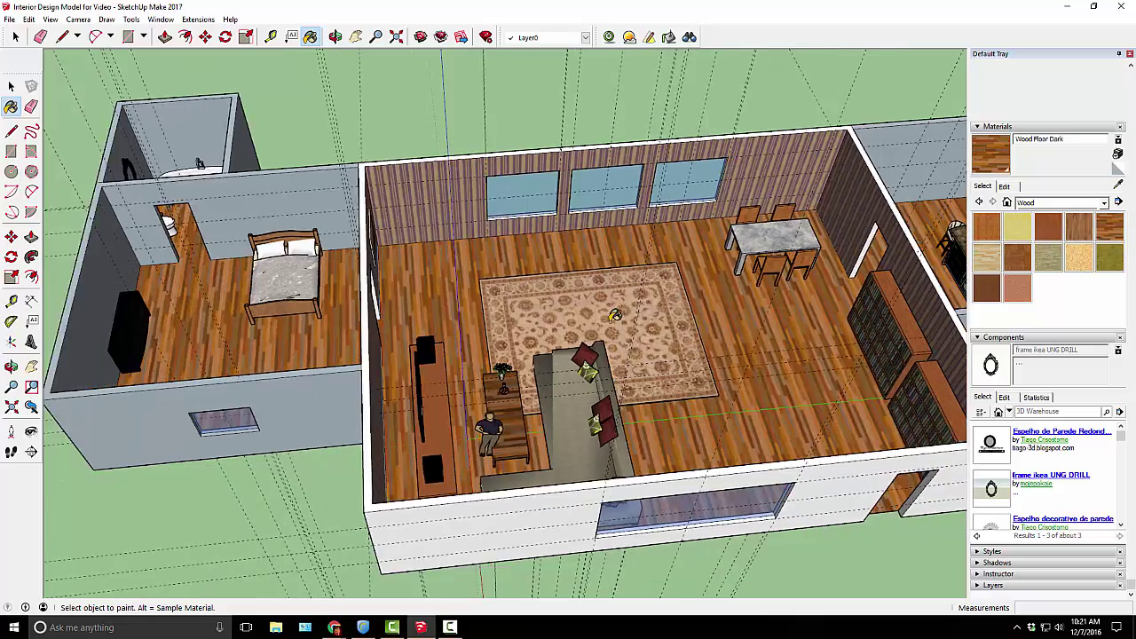
{"action": "mouse_move", "coordinate": [709, 338]}
{"action": "middle_mouse_down"}
{"action": "mouse_move", "coordinate": [575, 391]}
{"action": "mouse_move", "coordinate": [638, 426]}
{"action": "middle_mouse_up"}
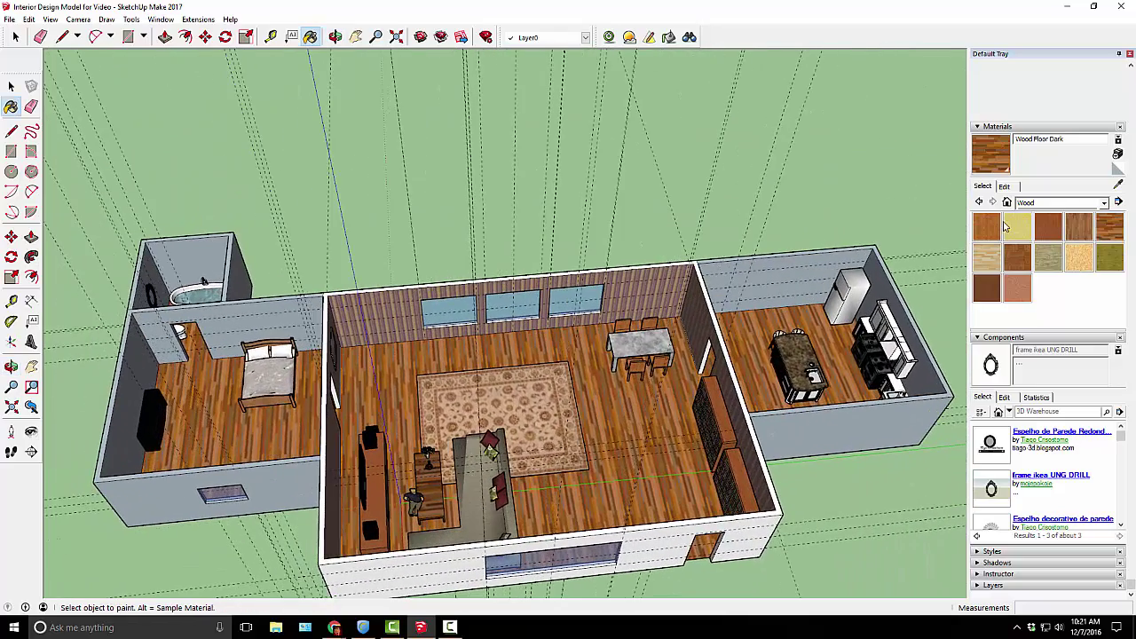
Browse the Carpet, Fabrics, Leathers, Textiles and the Colors material collections while examining the main room's floor and walls
{"action": "left_click", "coordinate": [1104, 202]}
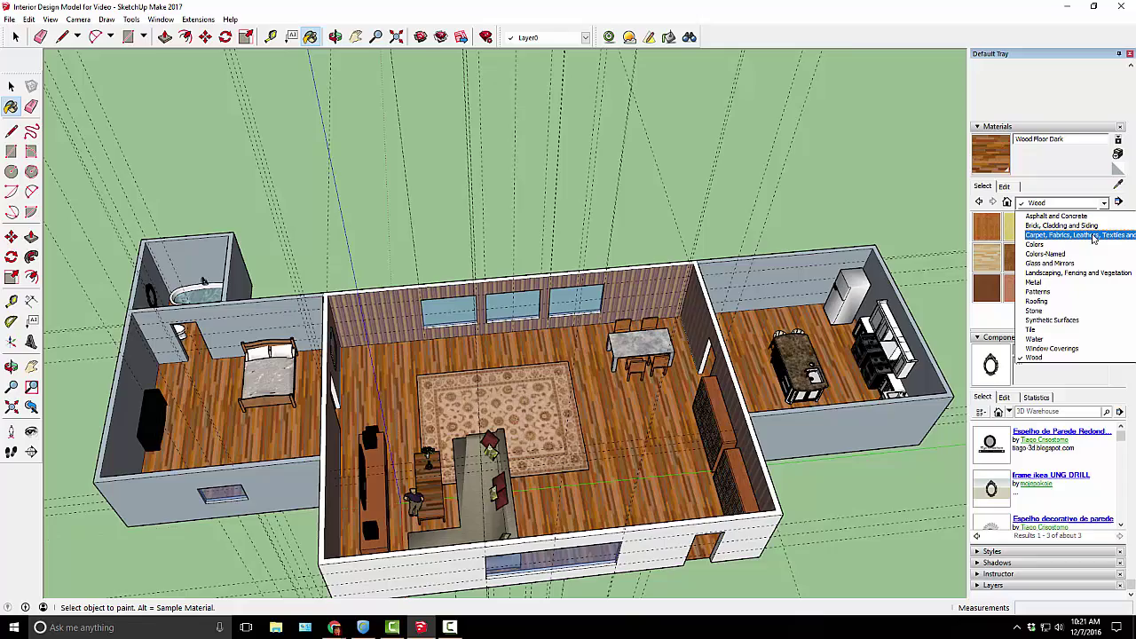
{"action": "left_click", "coordinate": [1091, 235]}
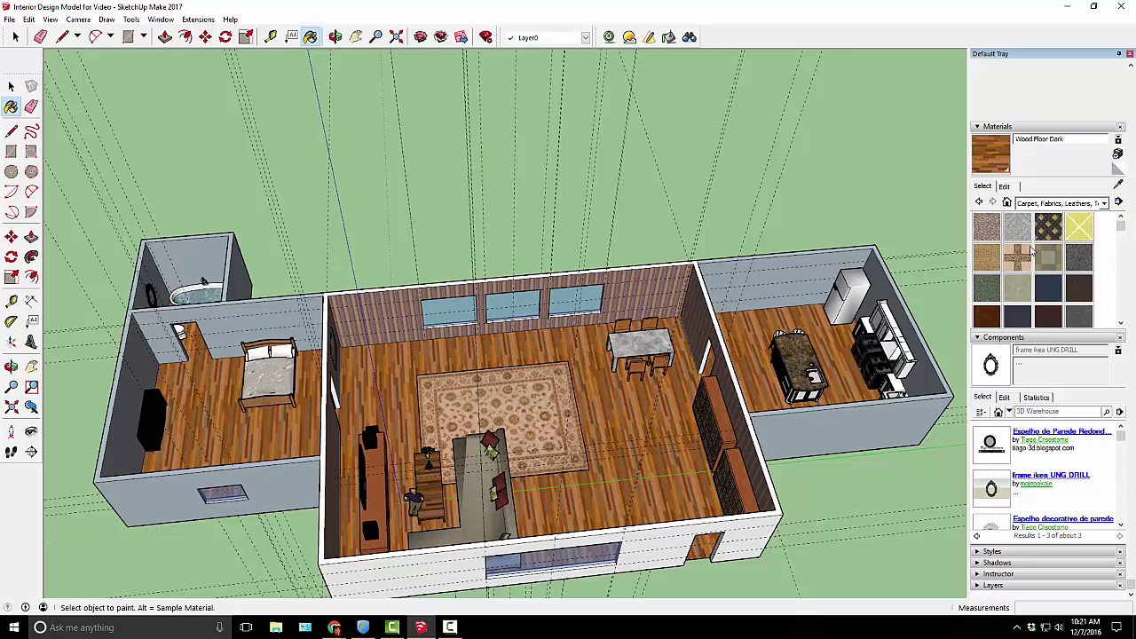
{"action": "scroll", "coordinate": [464, 370], "scroll_direction": "up", "scroll_amount": 4}
{"action": "middle_click_drag", "start_coordinate": [464, 370], "coordinate": [430, 228]}
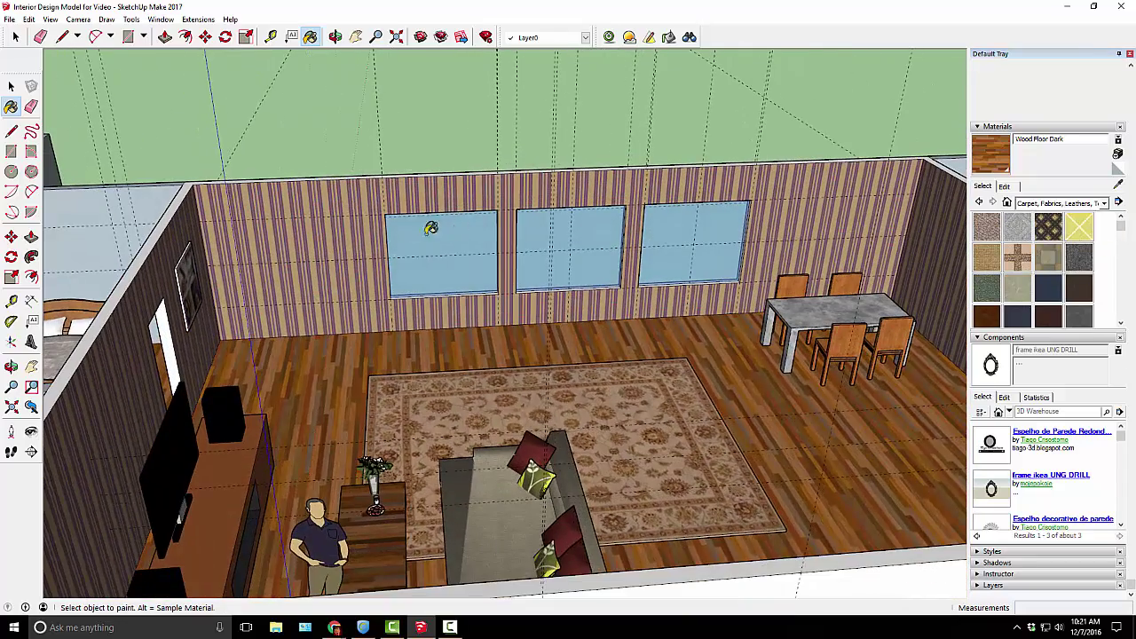
{"action": "middle_click_drag", "start_coordinate": [295, 269], "coordinate": [735, 253]}
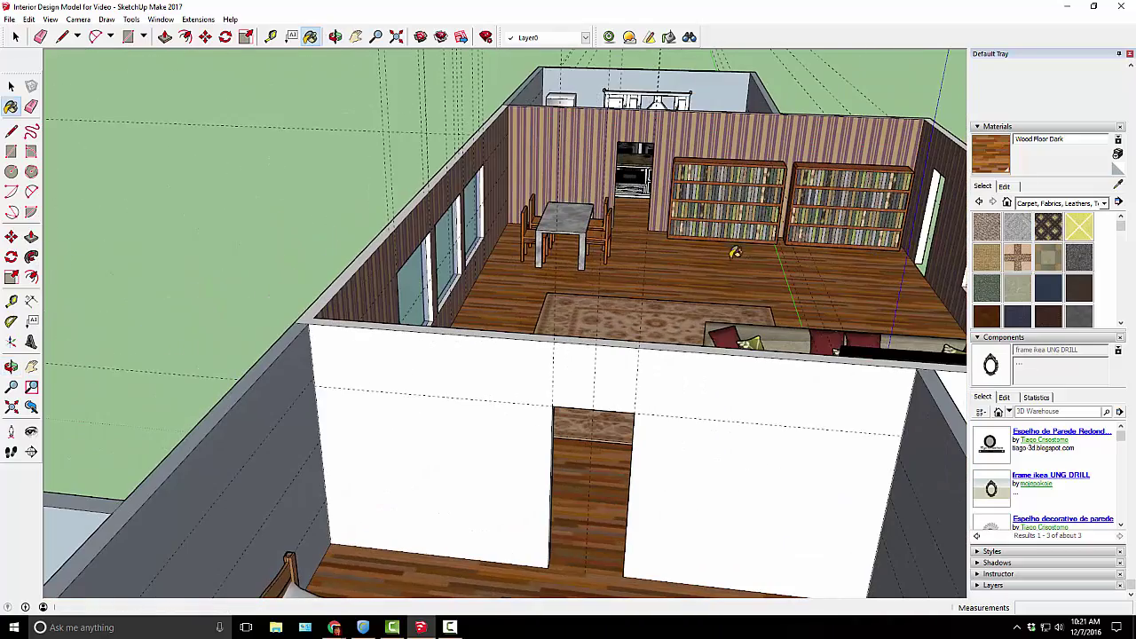
{"action": "left_click", "coordinate": [1102, 204]}
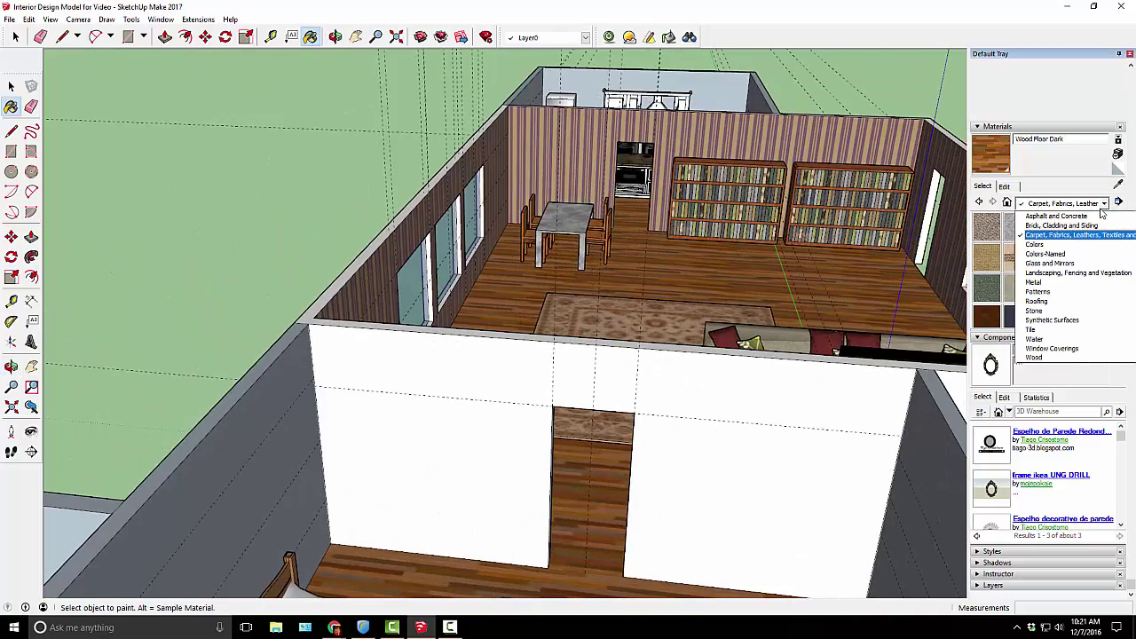
{"action": "left_click", "coordinate": [1090, 245]}
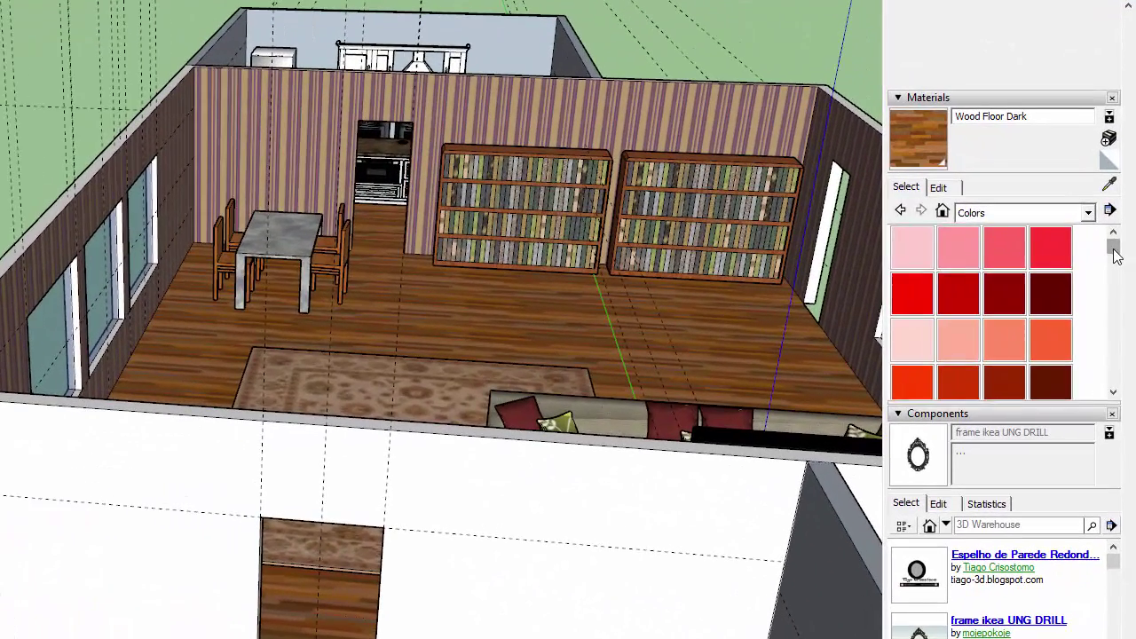
{"action": "left_click_drag", "start_coordinate": [1121, 231], "coordinate": [1111, 262]}
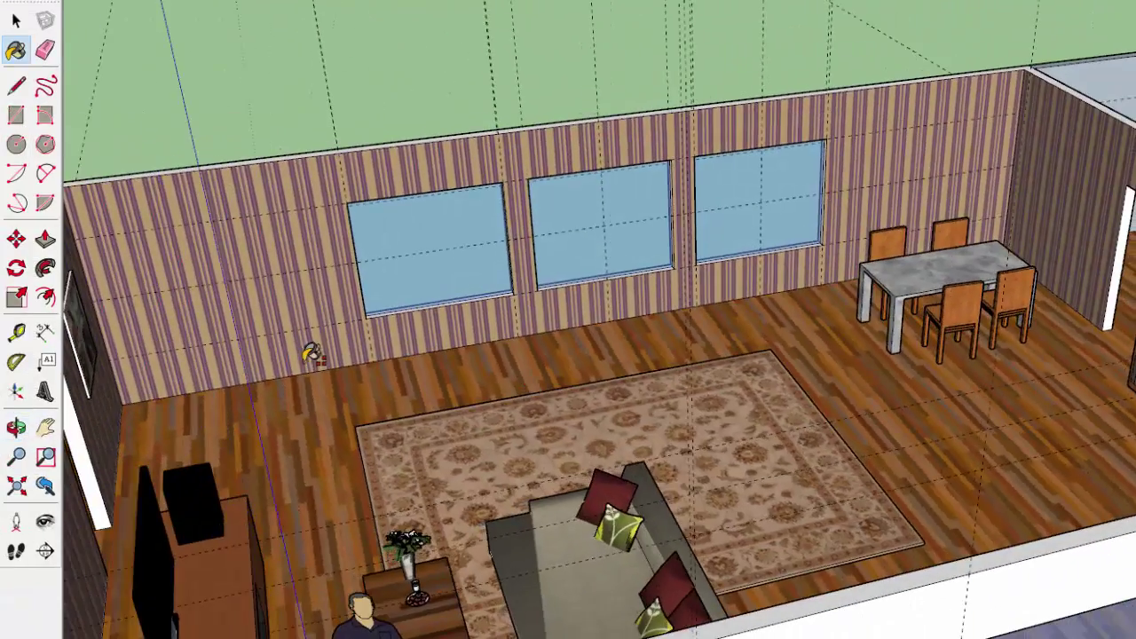
Draw a line across the bathroom doorway at floor level to separate the bathroom floor from the bedroom floor
{"action": "scroll", "coordinate": [311, 353], "scroll_direction": "down", "scroll_amount": 1}
{"action": "middle_click_drag", "start_coordinate": [311, 353], "coordinate": [543, 346], "text": "shift"}
{"action": "scroll", "coordinate": [737, 282], "scroll_direction": "down", "scroll_amount": 1}
{"action": "scroll", "coordinate": [543, 346], "scroll_direction": "up", "scroll_amount": 2}
{"action": "scroll", "coordinate": [497, 355], "scroll_direction": "up", "scroll_amount": 2}
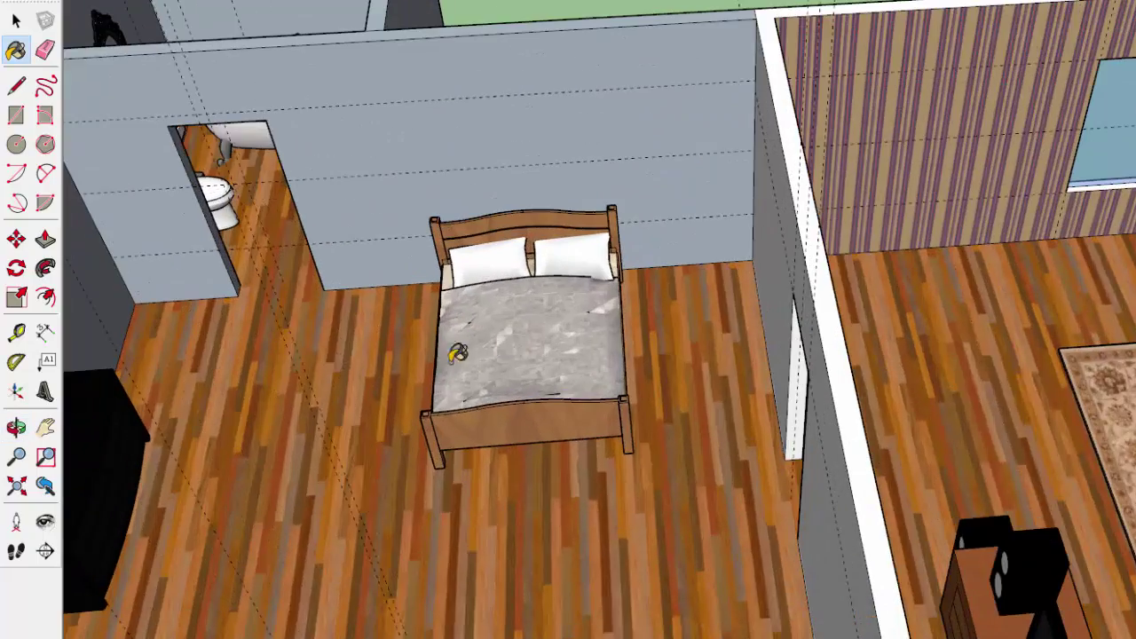
{"action": "middle_click_drag", "start_coordinate": [273, 329], "coordinate": [707, 378], "text": "shift"}
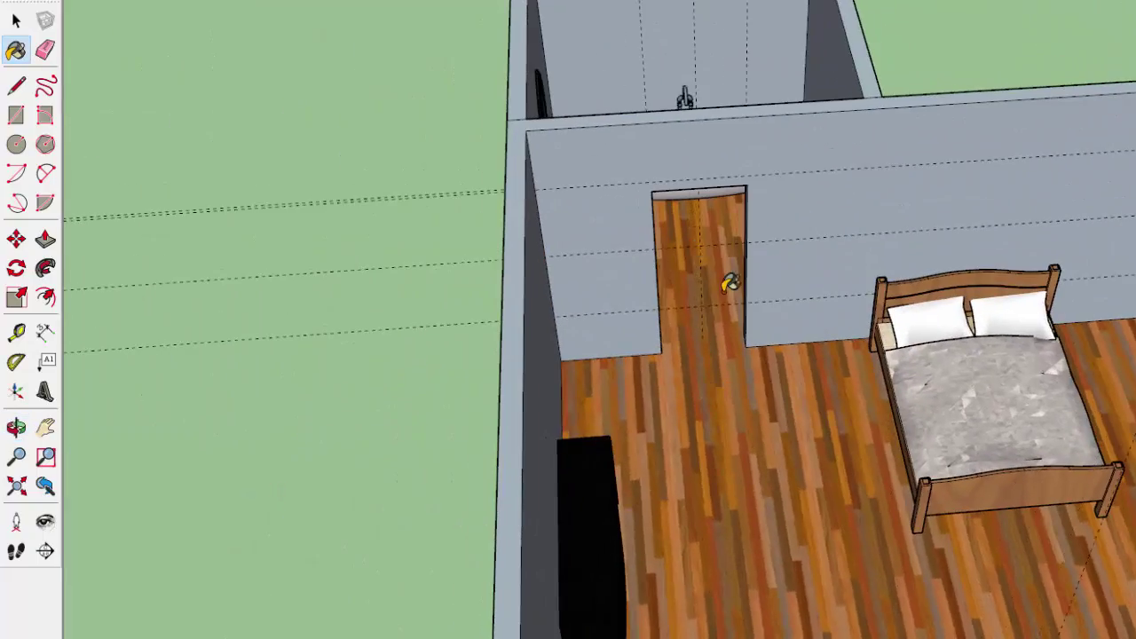
{"action": "scroll", "coordinate": [729, 282], "scroll_direction": "up", "scroll_amount": 4}
{"action": "middle_click_drag", "start_coordinate": [611, 276], "coordinate": [1135, 444]}
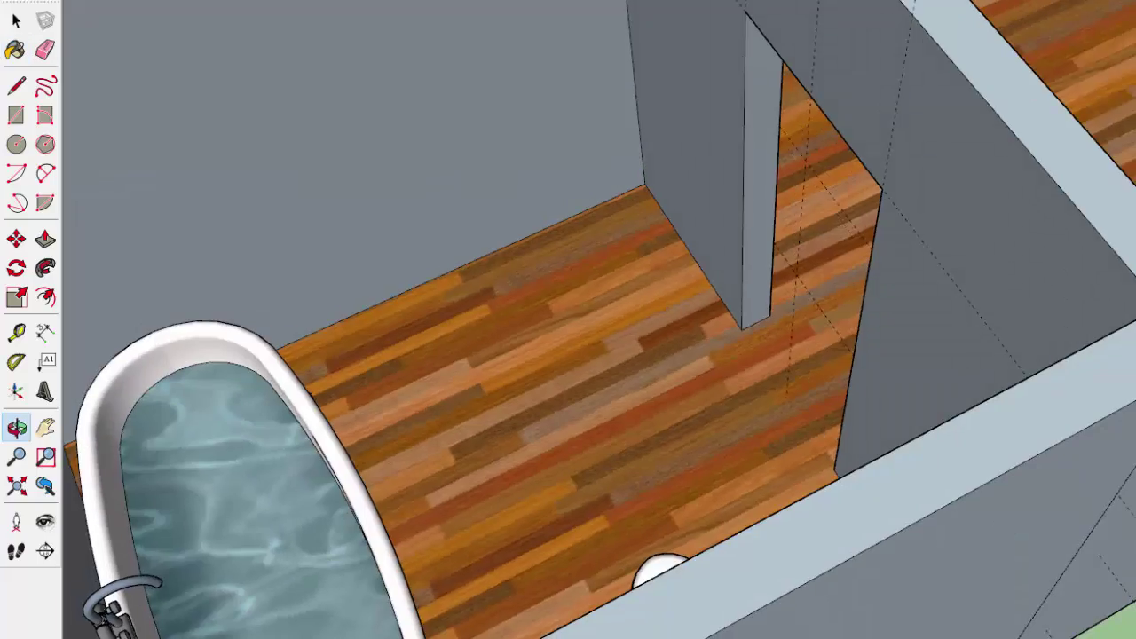
{"action": "scroll", "coordinate": [644, 164], "scroll_direction": "down", "scroll_amount": 6}
{"action": "key", "text": "b"}
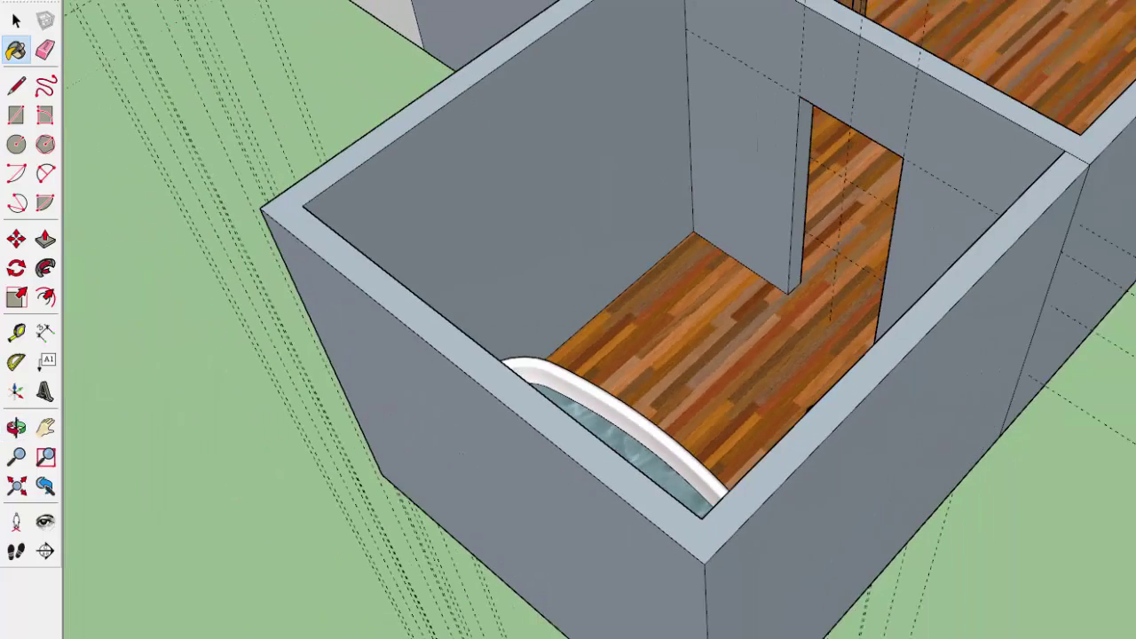
{"action": "key", "text": "l"}
{"action": "middle_click_drag", "start_coordinate": [562, 196], "coordinate": [722, 319]}
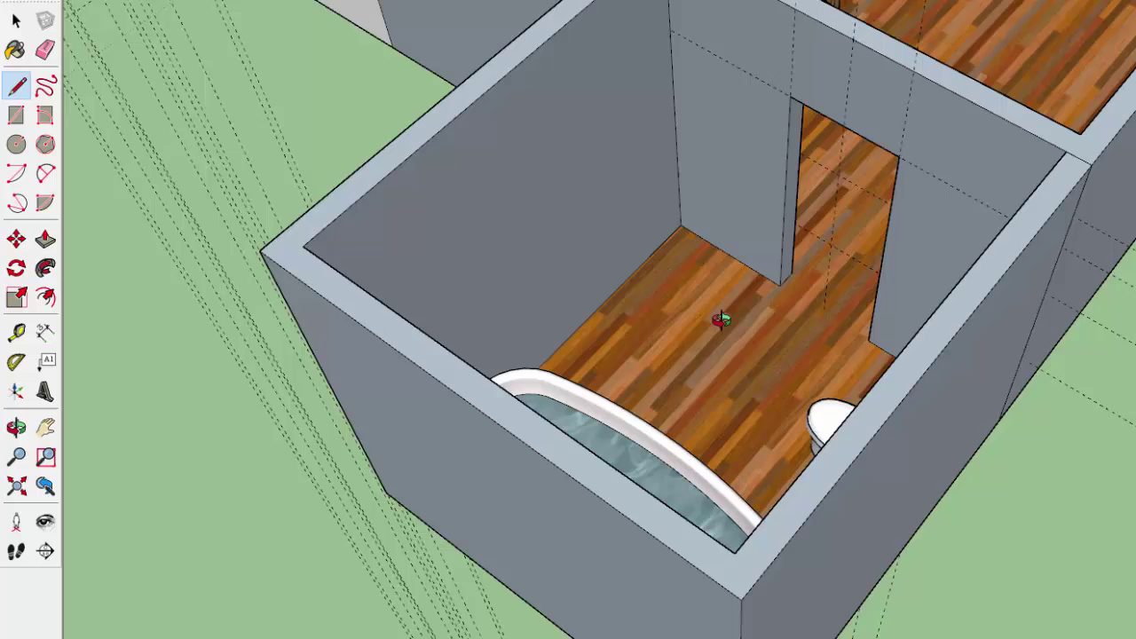
{"action": "scroll", "coordinate": [754, 277], "scroll_direction": "up", "scroll_amount": 1}
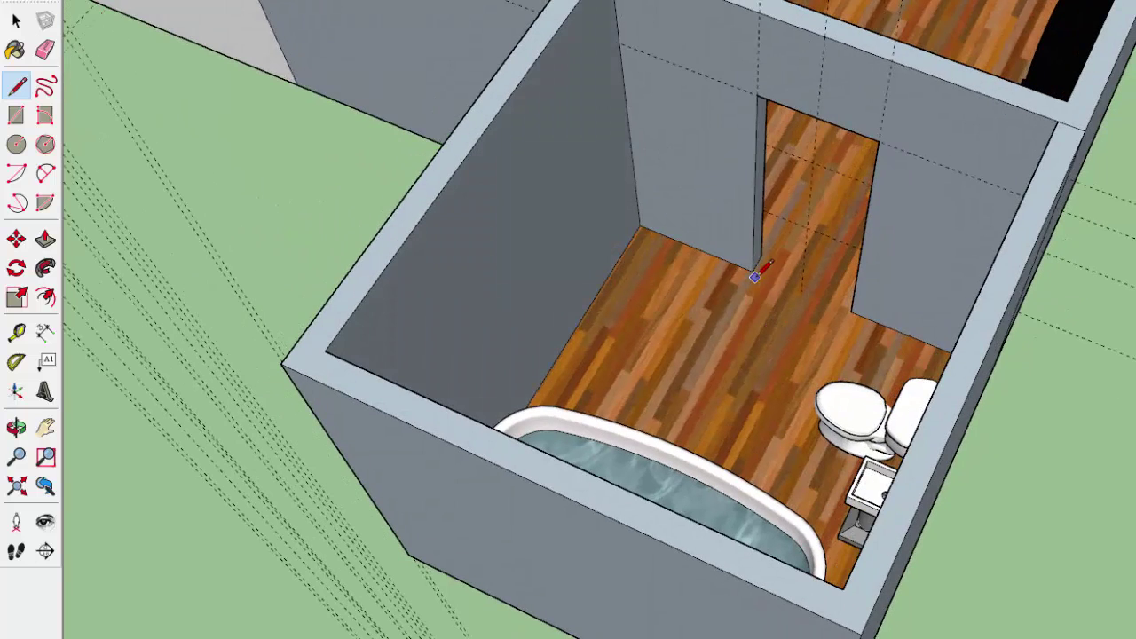
{"action": "left_click", "coordinate": [850, 310]}
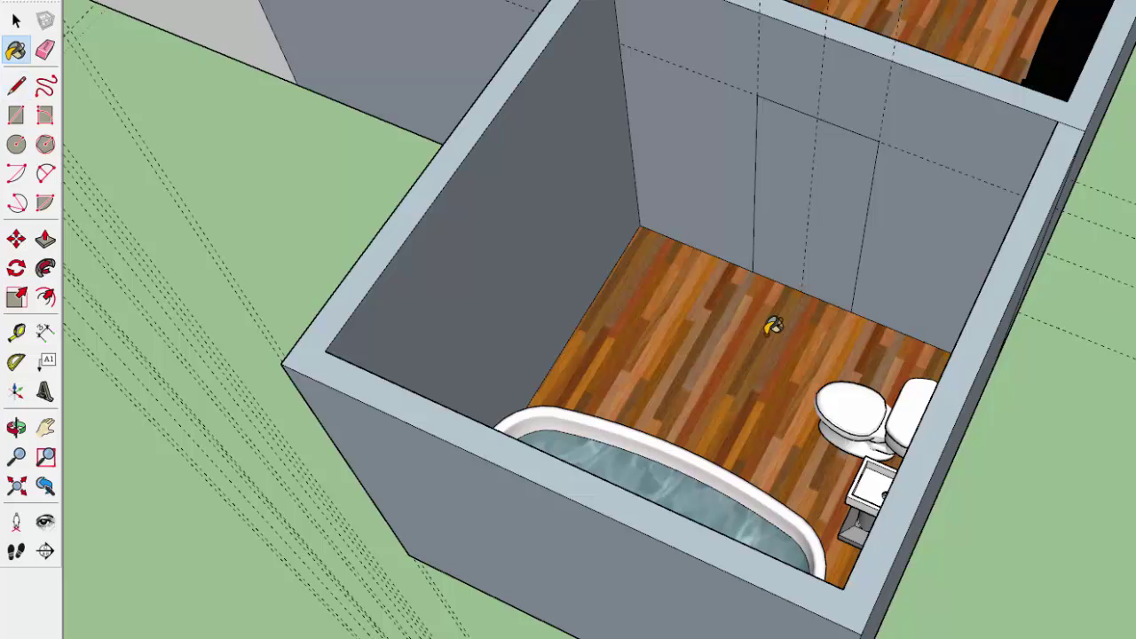
Paint the bathroom floor with the black-and-white checkered tile and delete the face closing off its doorway
{"action": "left_click", "coordinate": [773, 326]}
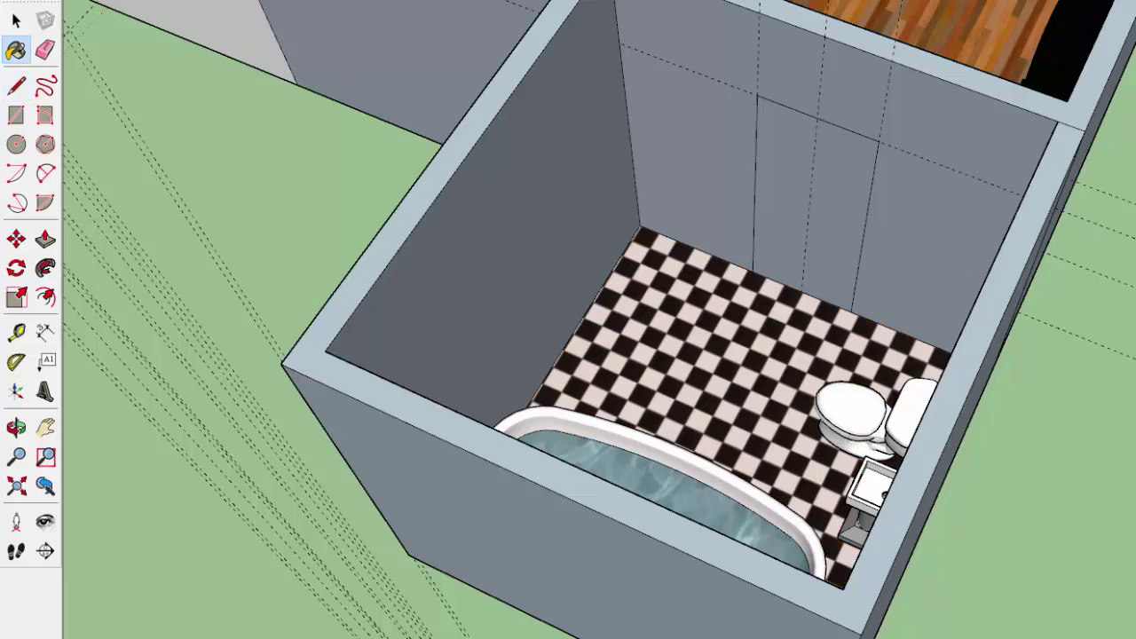
{"action": "key", "text": "space"}
{"action": "left_click", "coordinate": [834, 187]}
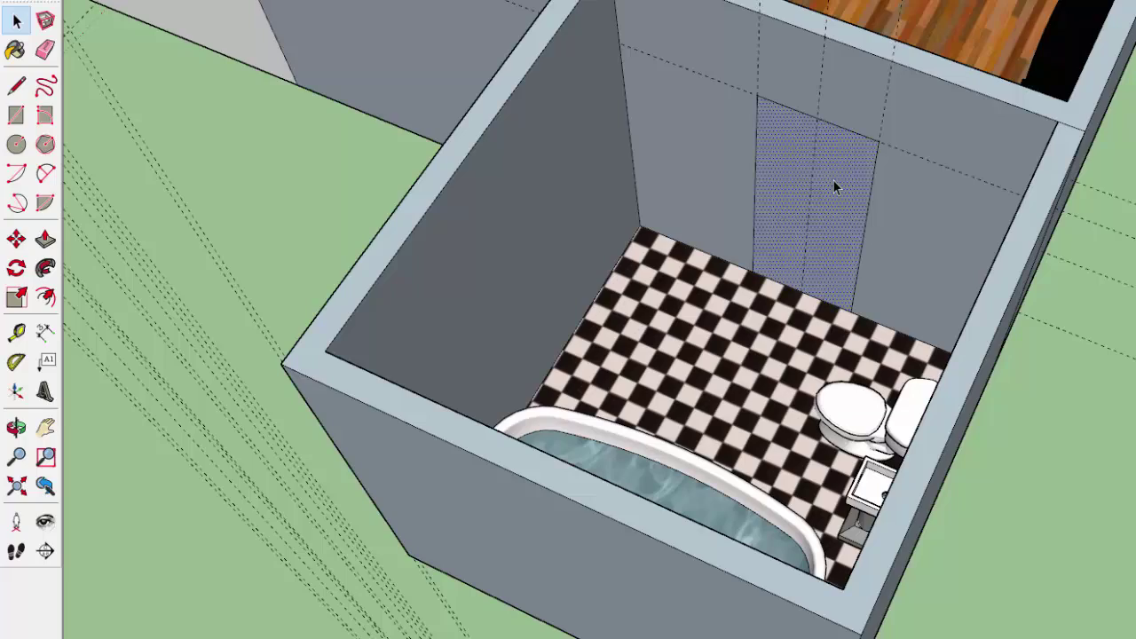
{"action": "key", "text": "Delete"}
Draw a line across the kitchen doorway at floor level to separate the kitchen floor from the main room
{"action": "middle_click_drag", "start_coordinate": [933, 211], "coordinate": [581, 262]}
{"action": "middle_click_drag", "start_coordinate": [1024, 305], "coordinate": [765, 233]}
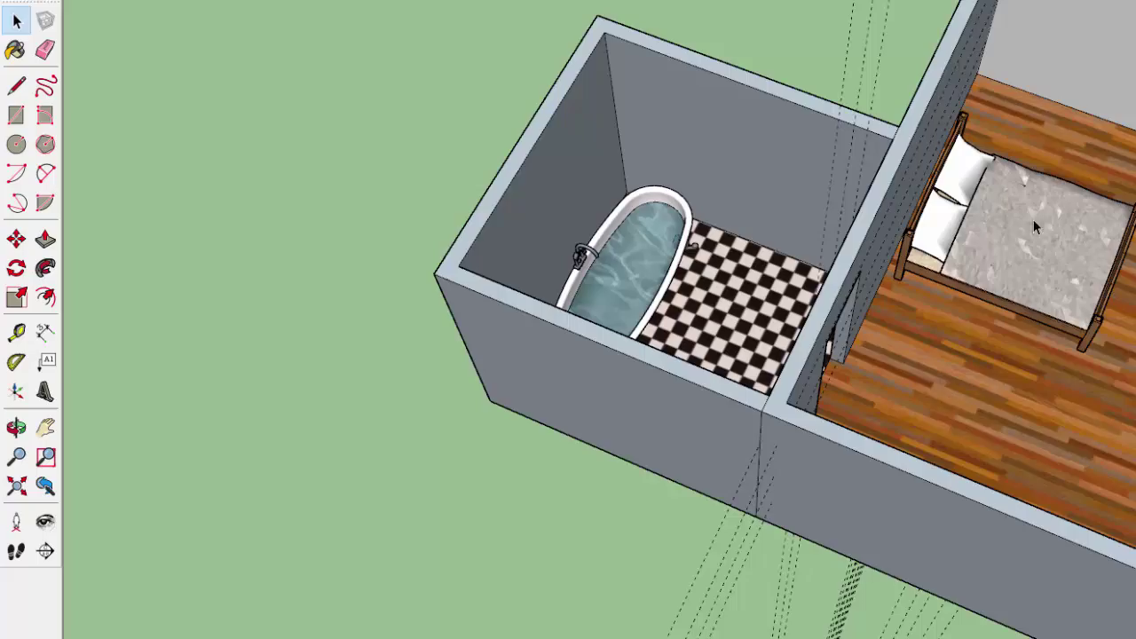
{"action": "middle_click_drag", "start_coordinate": [1084, 224], "coordinate": [522, 284], "text": "shift"}
{"action": "middle_click_drag", "start_coordinate": [856, 315], "coordinate": [705, 479], "text": "shift"}
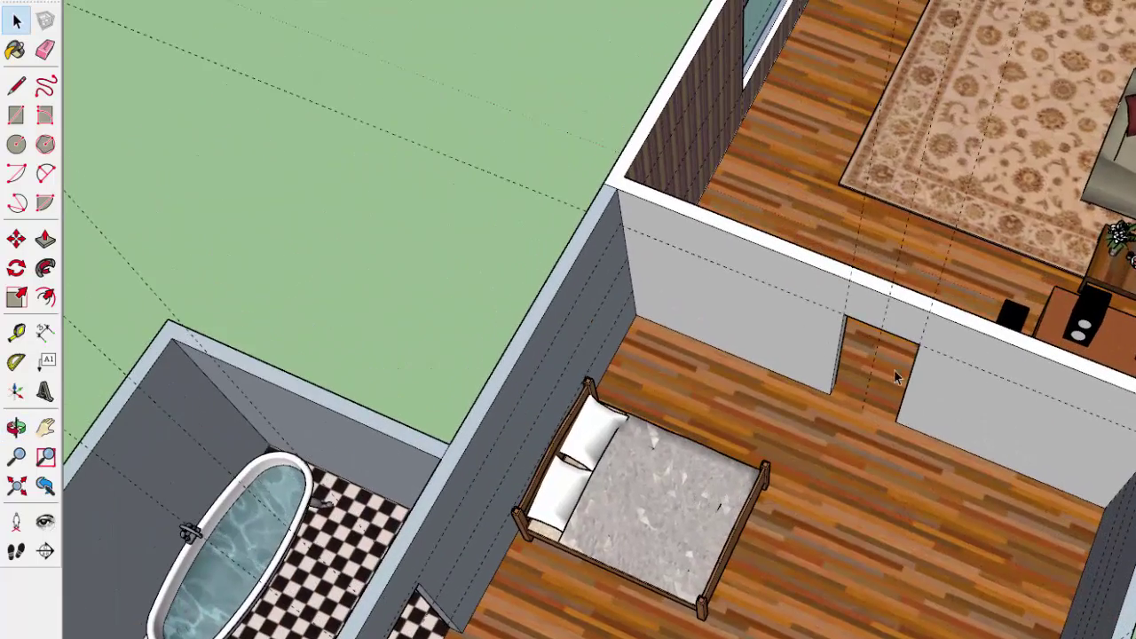
{"action": "middle_click_drag", "start_coordinate": [1005, 180], "coordinate": [823, 315]}
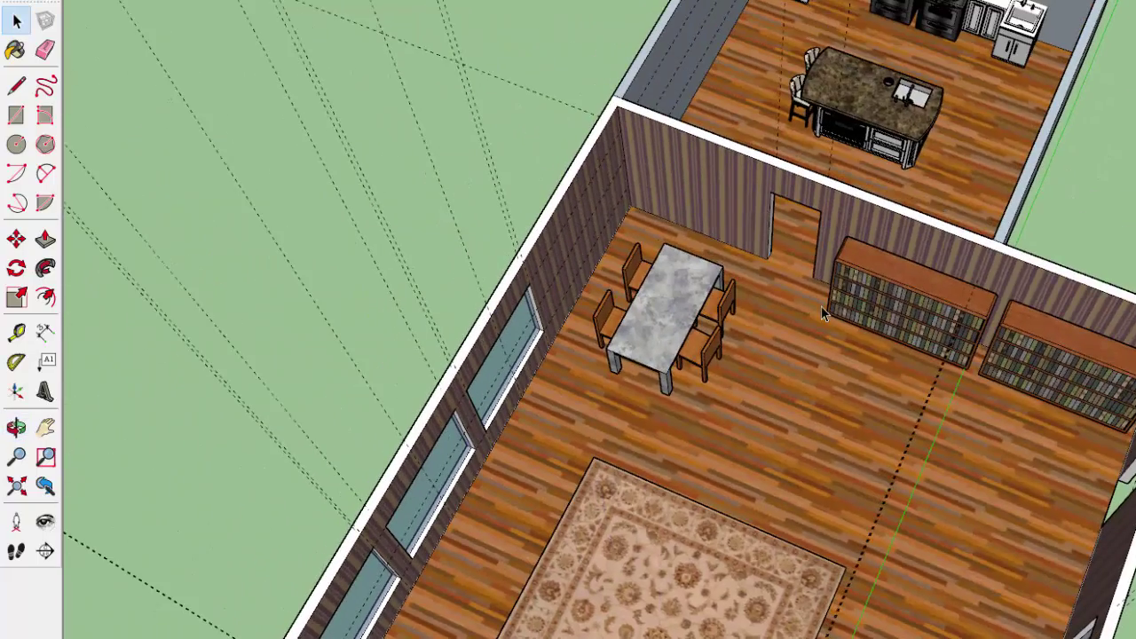
{"action": "scroll", "coordinate": [1131, 256], "scroll_direction": "up", "scroll_amount": 2}
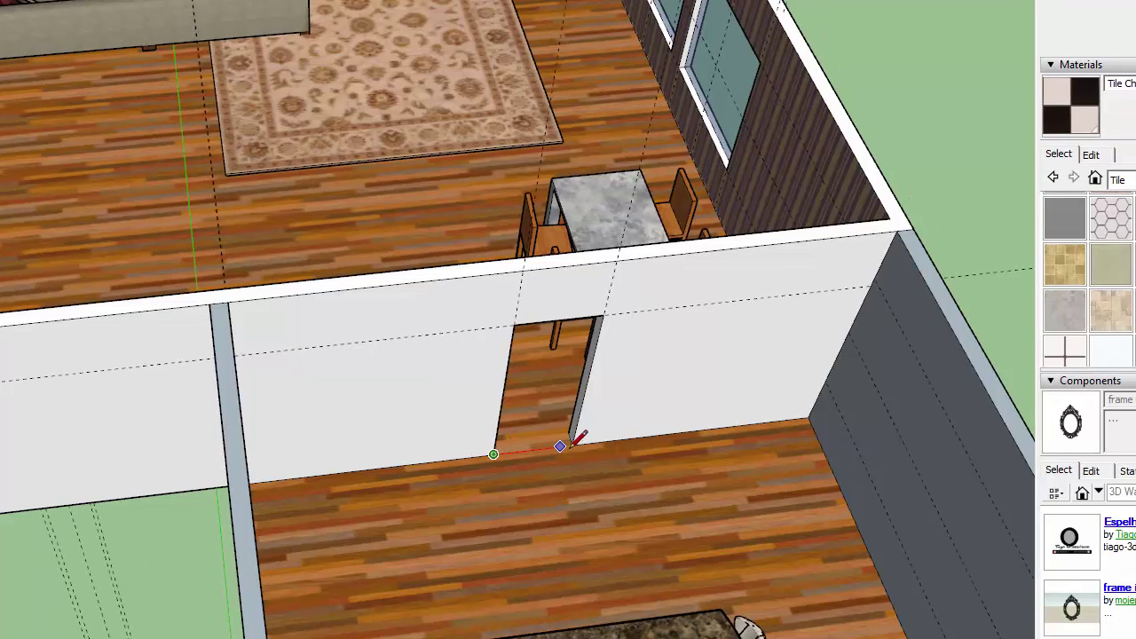
{"action": "left_click", "coordinate": [573, 444]}
Paint the kitchen floor with the light hexagon tile and delete the face closing off its doorway
{"action": "left_click", "coordinate": [1109, 220]}
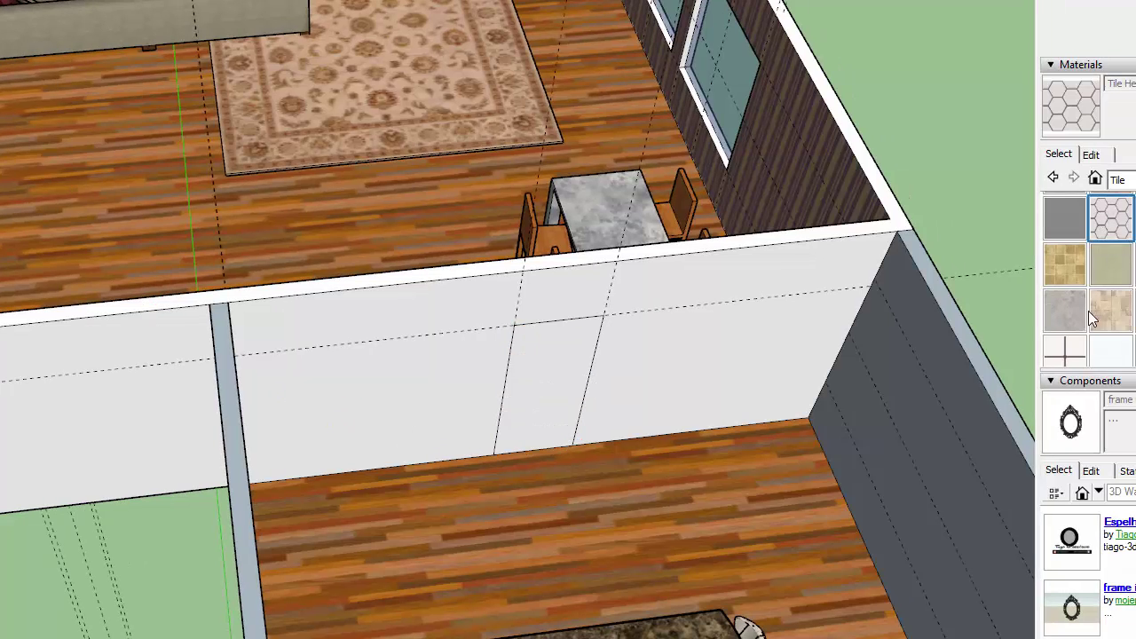
{"action": "left_click", "coordinate": [773, 495]}
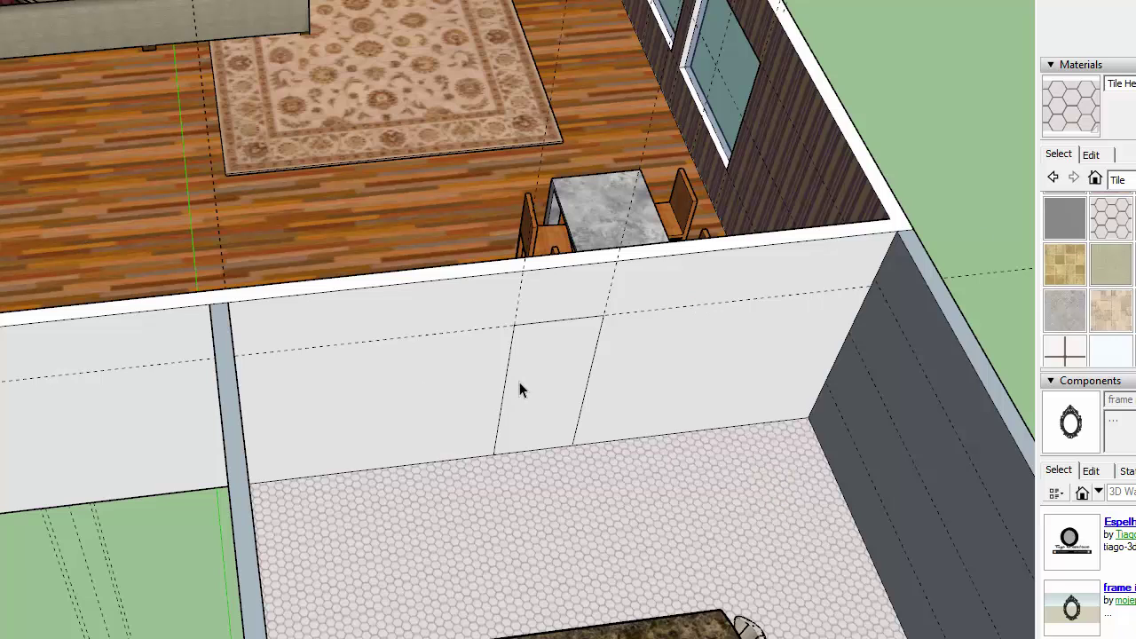
{"action": "key", "text": "Delete"}
Paint the main room's front exterior wall with the red brick material from the Brick, Cladding and Siding collection
{"action": "middle_click_drag", "start_coordinate": [448, 301], "coordinate": [866, 343]}
{"action": "scroll", "coordinate": [700, 292], "scroll_direction": "down", "scroll_amount": 3}
{"action": "middle_click_drag", "start_coordinate": [168, 192], "coordinate": [425, 229], "text": "shift"}
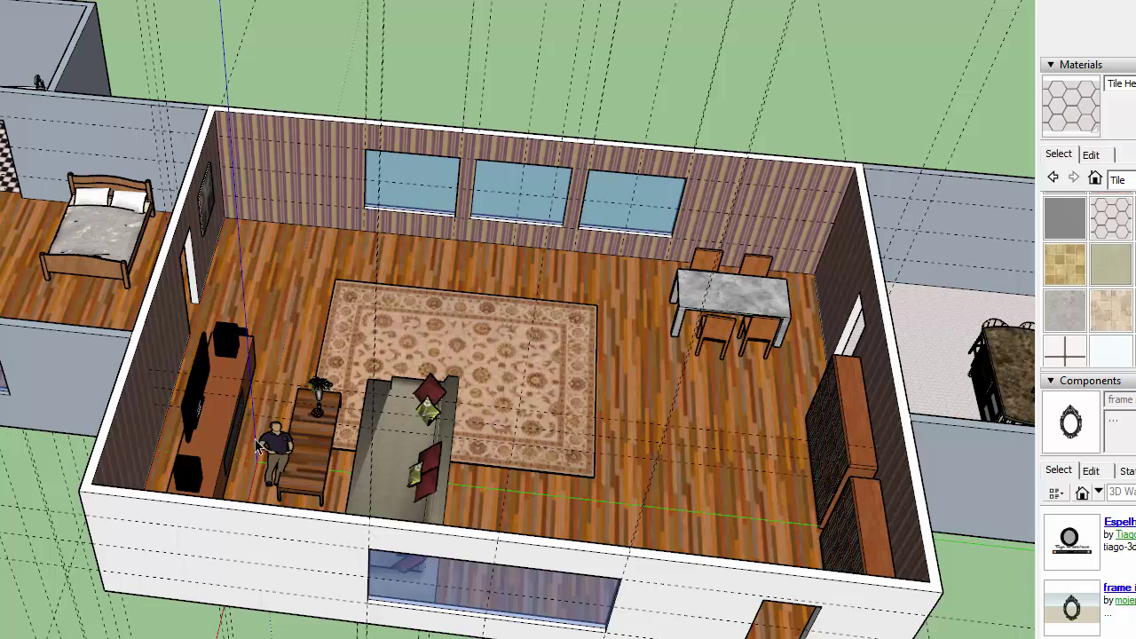
{"action": "middle_click_drag", "start_coordinate": [284, 390], "coordinate": [332, 115]}
{"action": "left_click", "coordinate": [1122, 179]}
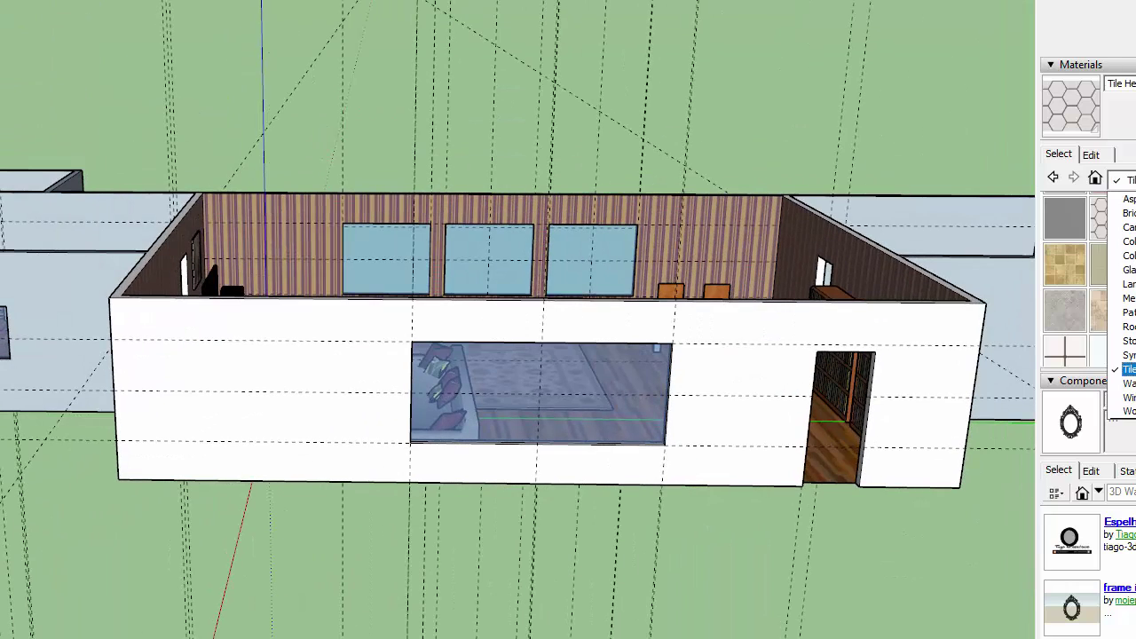
{"action": "left_click", "coordinate": [1127, 213]}
{"action": "left_click", "coordinate": [1110, 216]}
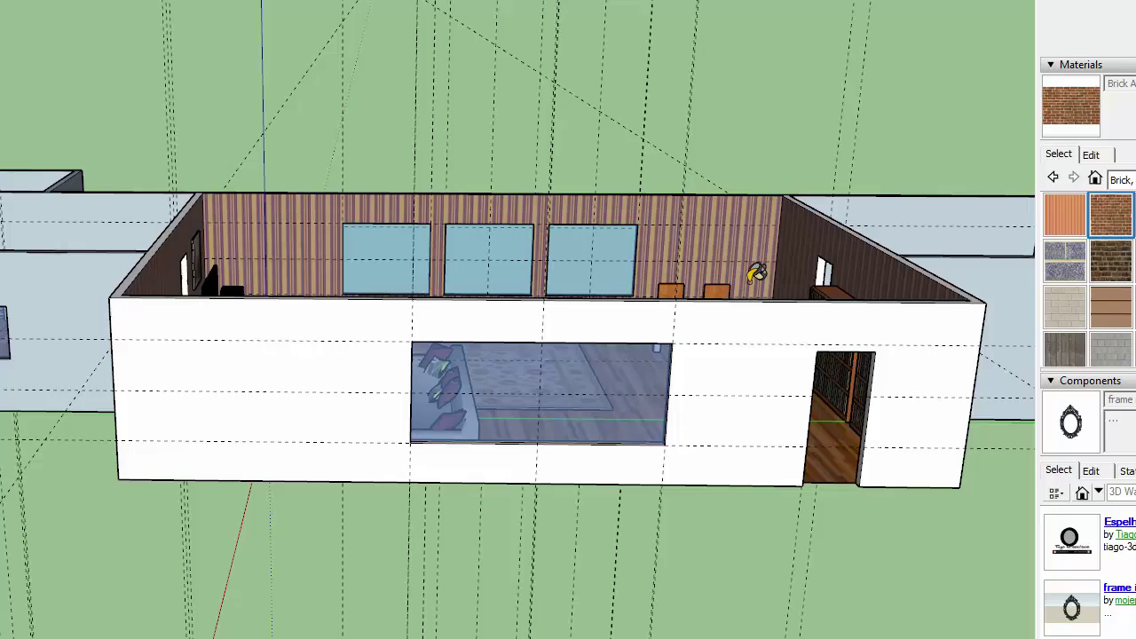
{"action": "left_click", "coordinate": [308, 358]}
Apply the same red brick to the kitchen's exterior walls and the main room's adjoining outer side wall
{"action": "middle_click_drag", "start_coordinate": [630, 360], "coordinate": [717, 451]}
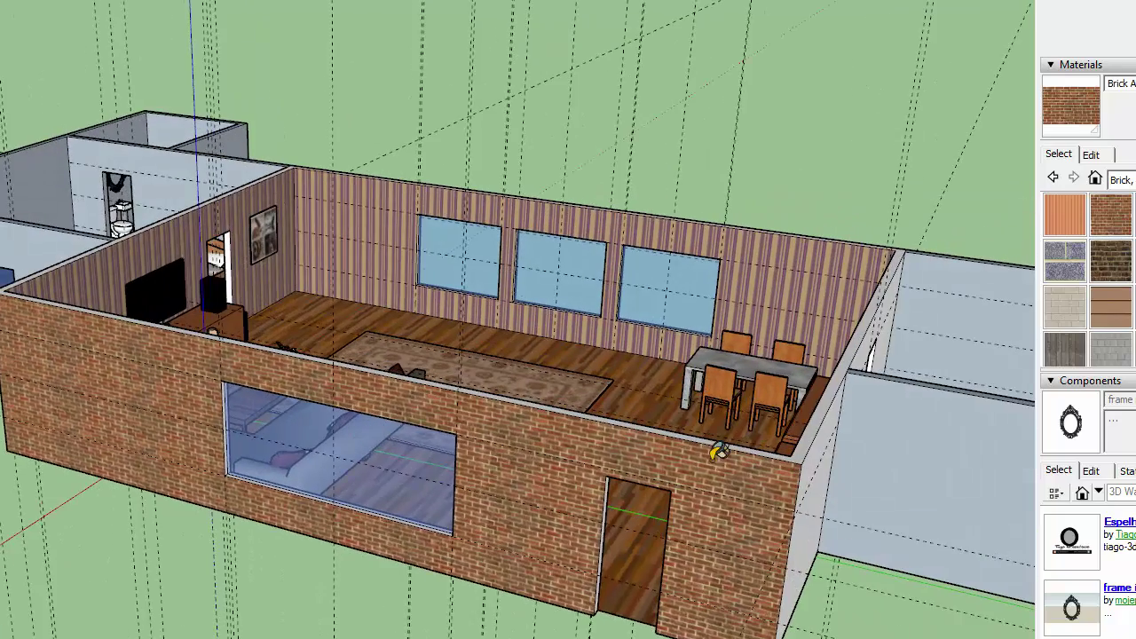
{"action": "mouse_move", "coordinate": [832, 476]}
{"action": "middle_mouse_down"}
{"action": "mouse_move", "coordinate": [732, 493]}
{"action": "mouse_move", "coordinate": [745, 479]}
{"action": "mouse_move", "coordinate": [337, 400]}
{"action": "mouse_move", "coordinate": [949, 458]}
{"action": "mouse_move", "coordinate": [966, 360]}
{"action": "mouse_move", "coordinate": [243, 322]}
{"action": "mouse_move", "coordinate": [228, 279]}
{"action": "middle_mouse_up"}
{"action": "left_click", "coordinate": [732, 493]}
{"action": "left_click", "coordinate": [820, 494]}
{"action": "left_click", "coordinate": [400, 261]}
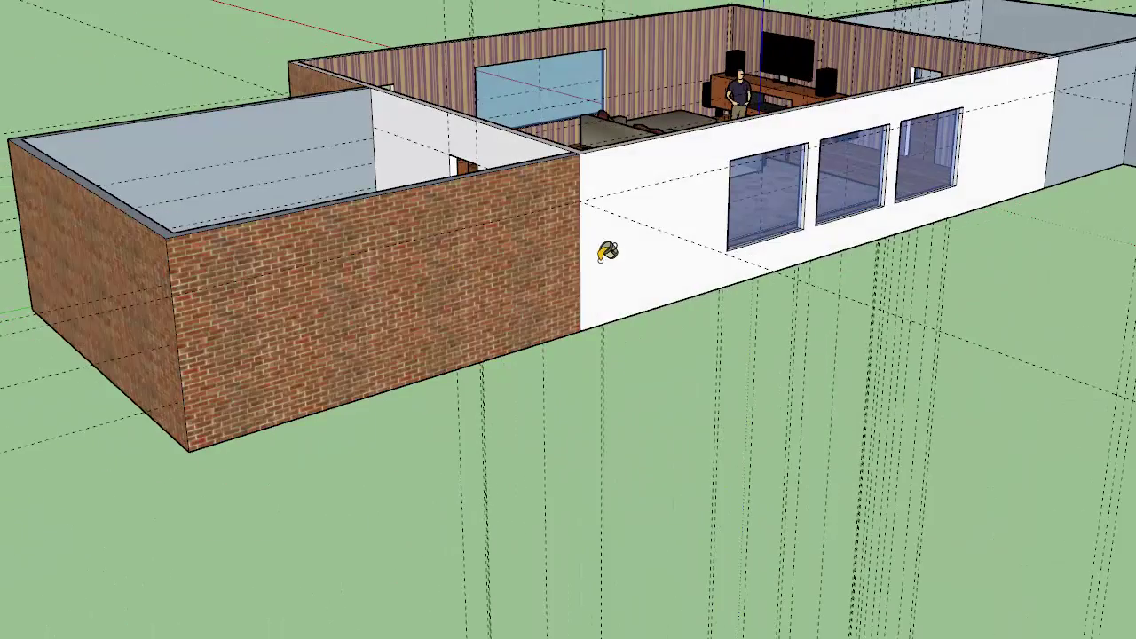